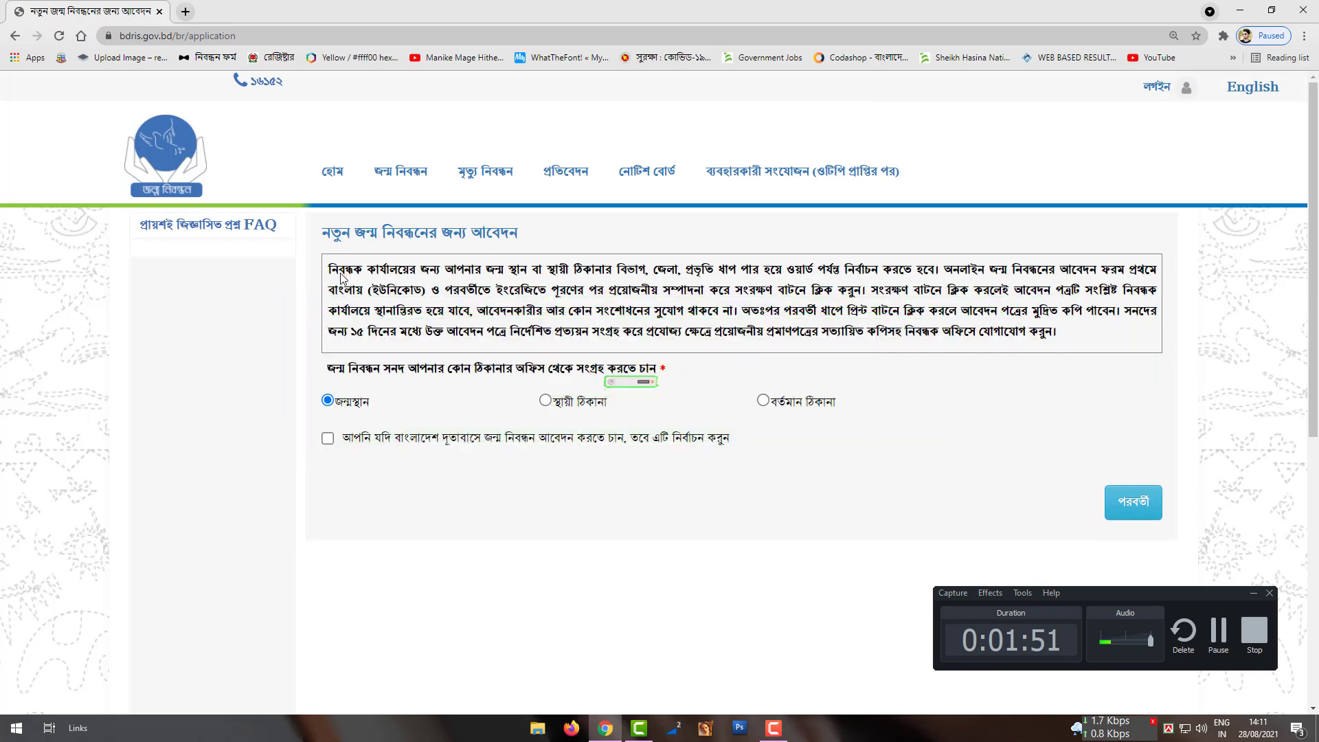
# Step: Read the instructions, choose present address as the collection office, and continue to the registrant form
pyautogui.moveTo(328, 275); pyautogui.dragTo(933, 306)
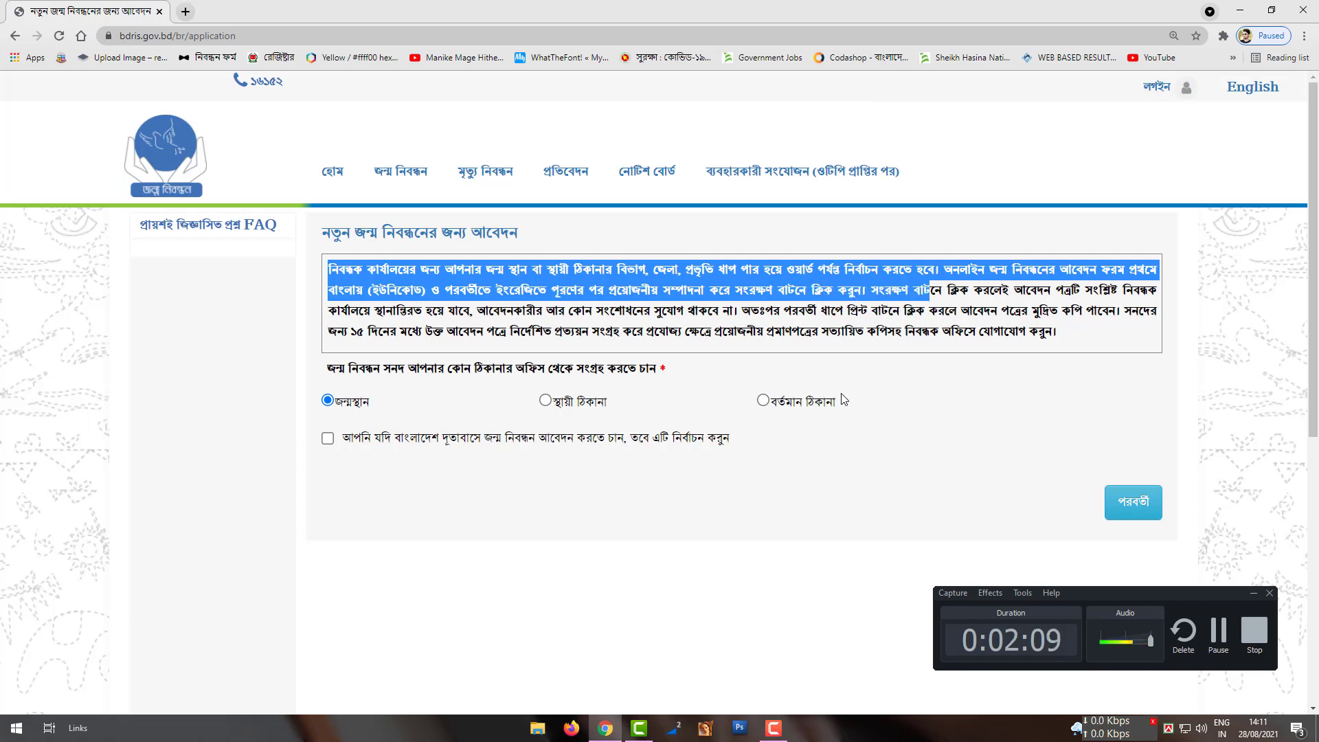
pyautogui.click(854, 376)
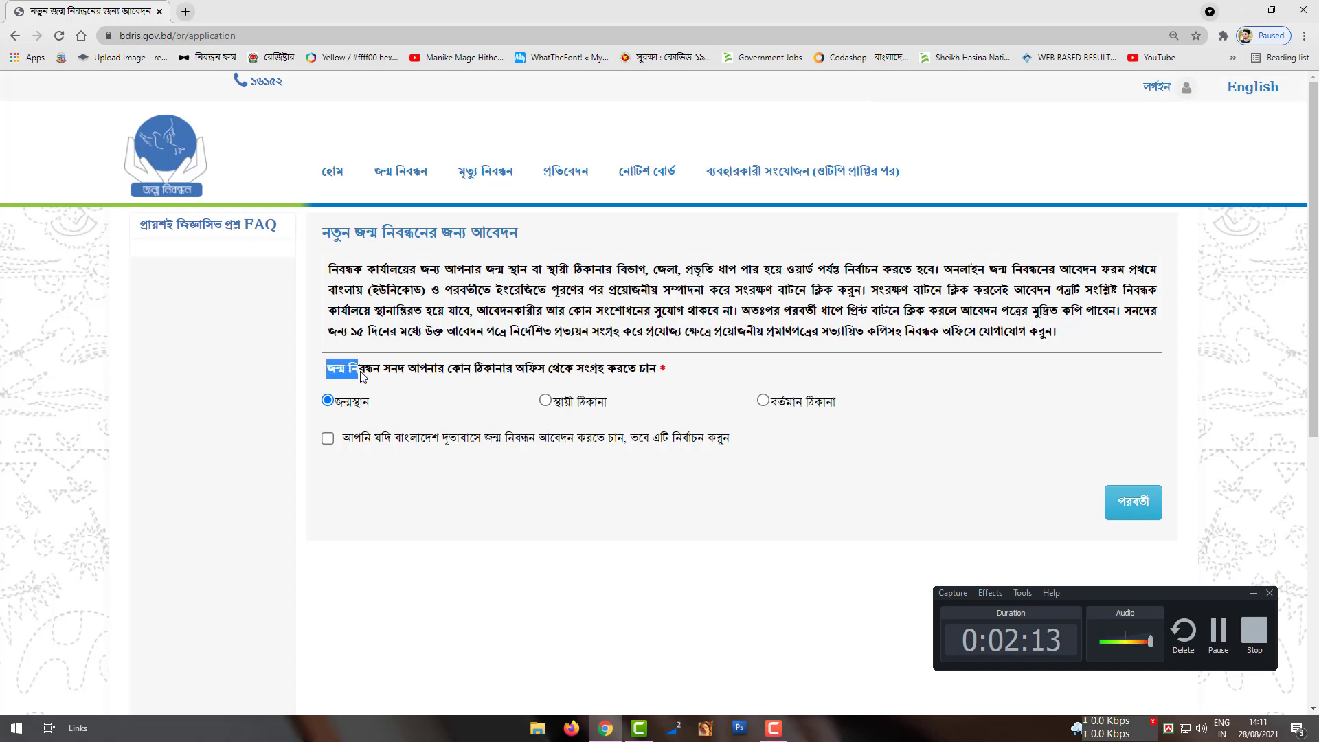
pyautogui.moveTo(363, 376); pyautogui.dragTo(681, 379)
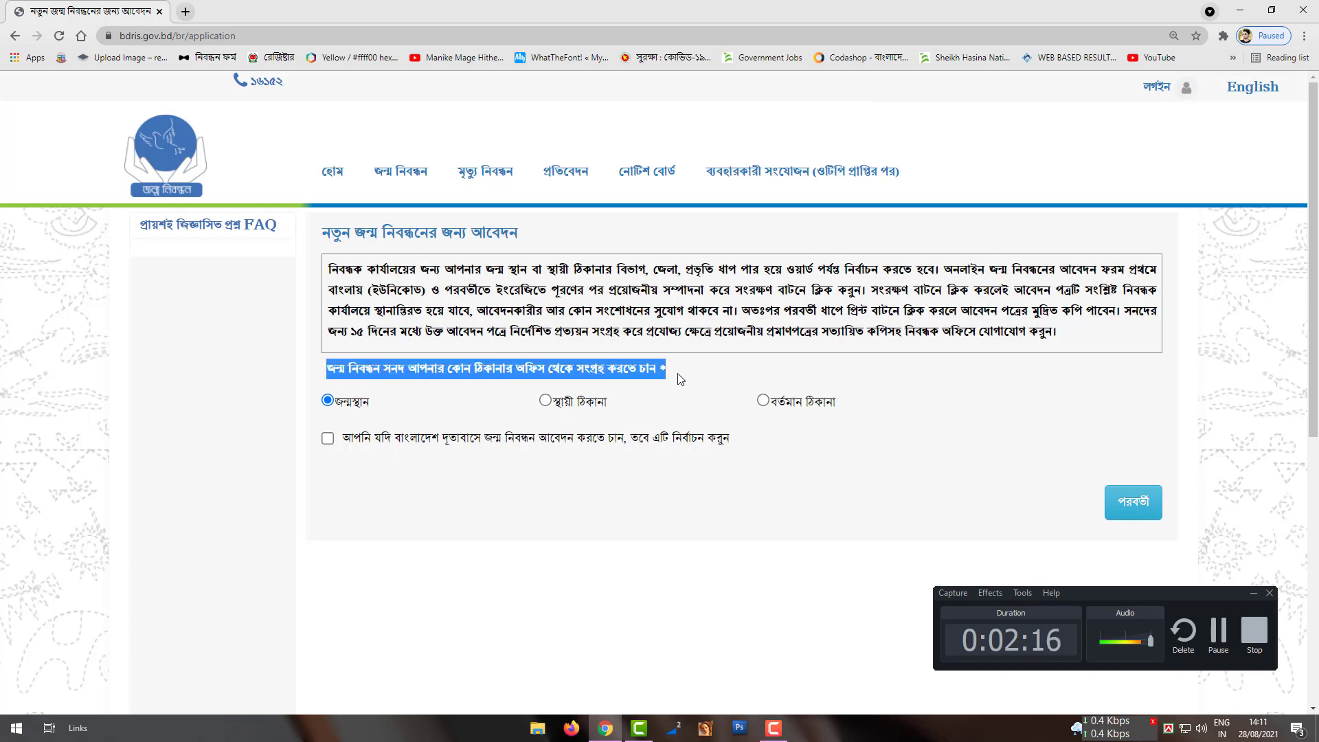
pyautogui.click(389, 475)
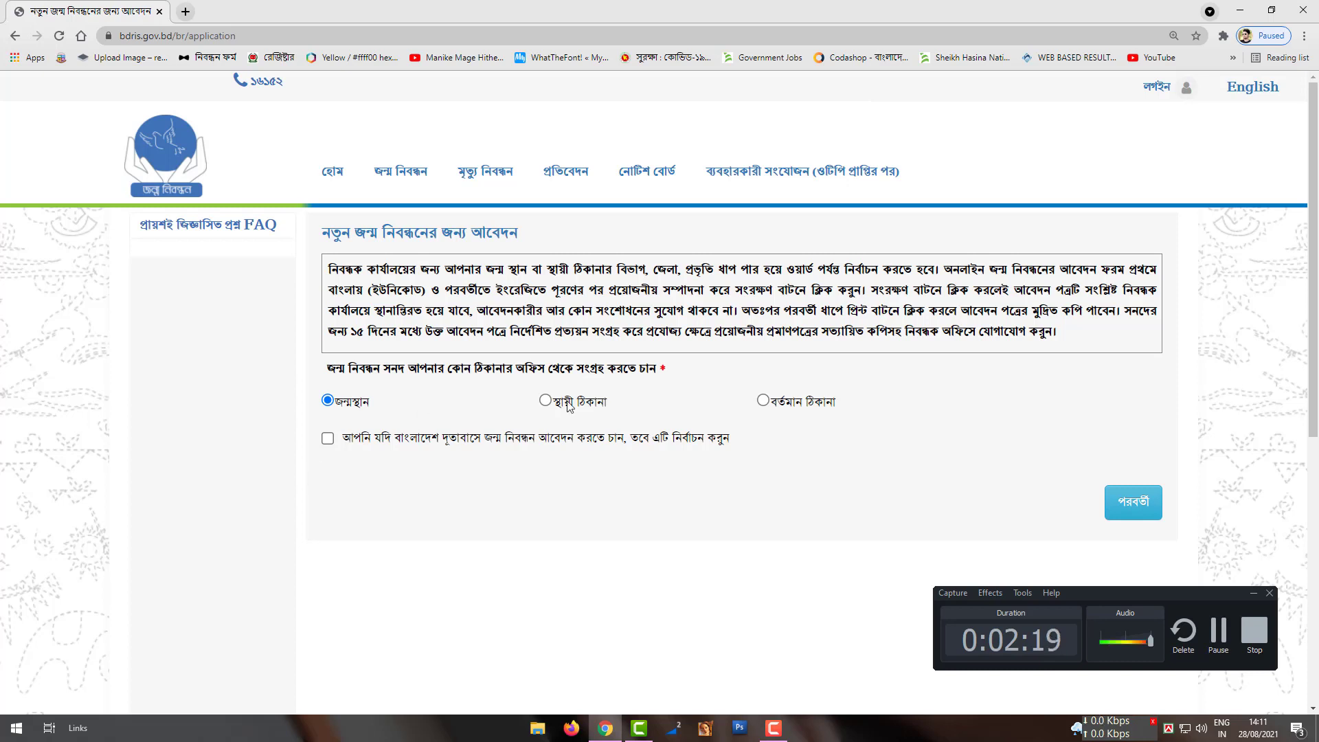
pyautogui.moveTo(1154, 592); pyautogui.dragTo(224, 642)
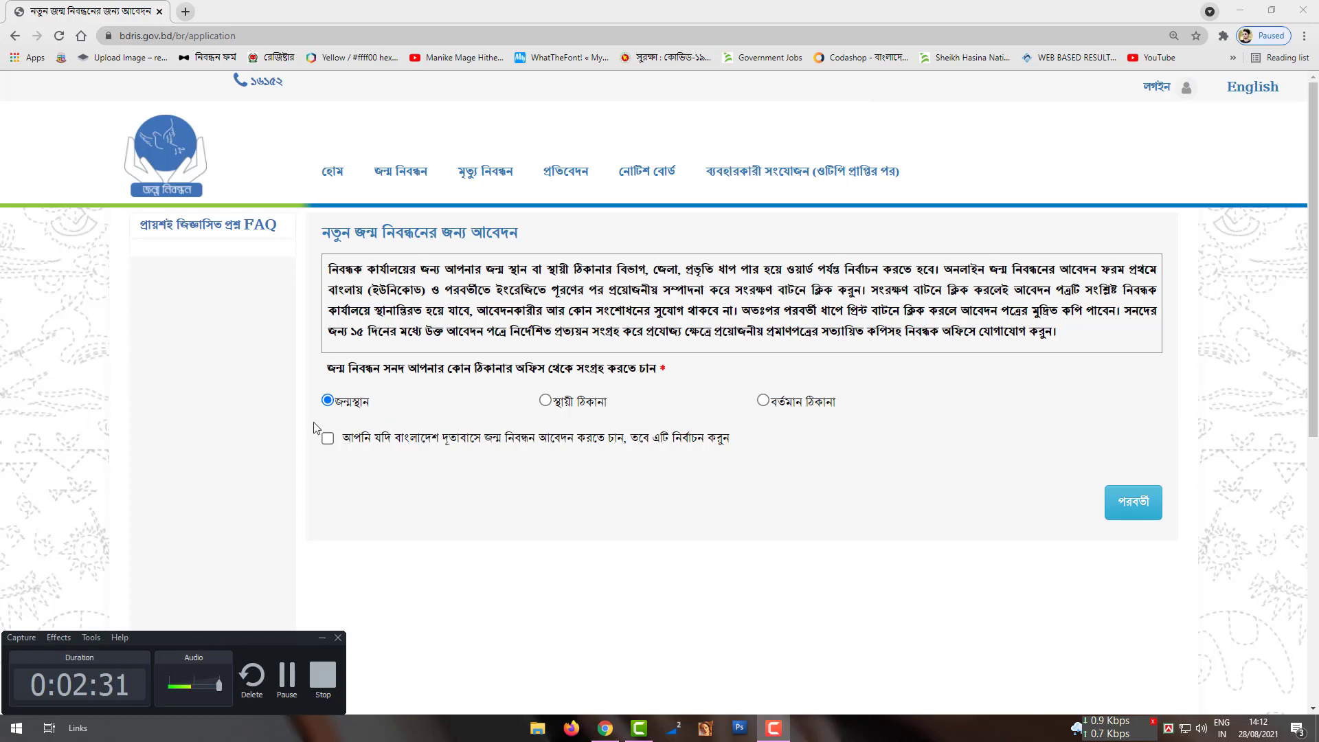
pyautogui.click(762, 402)
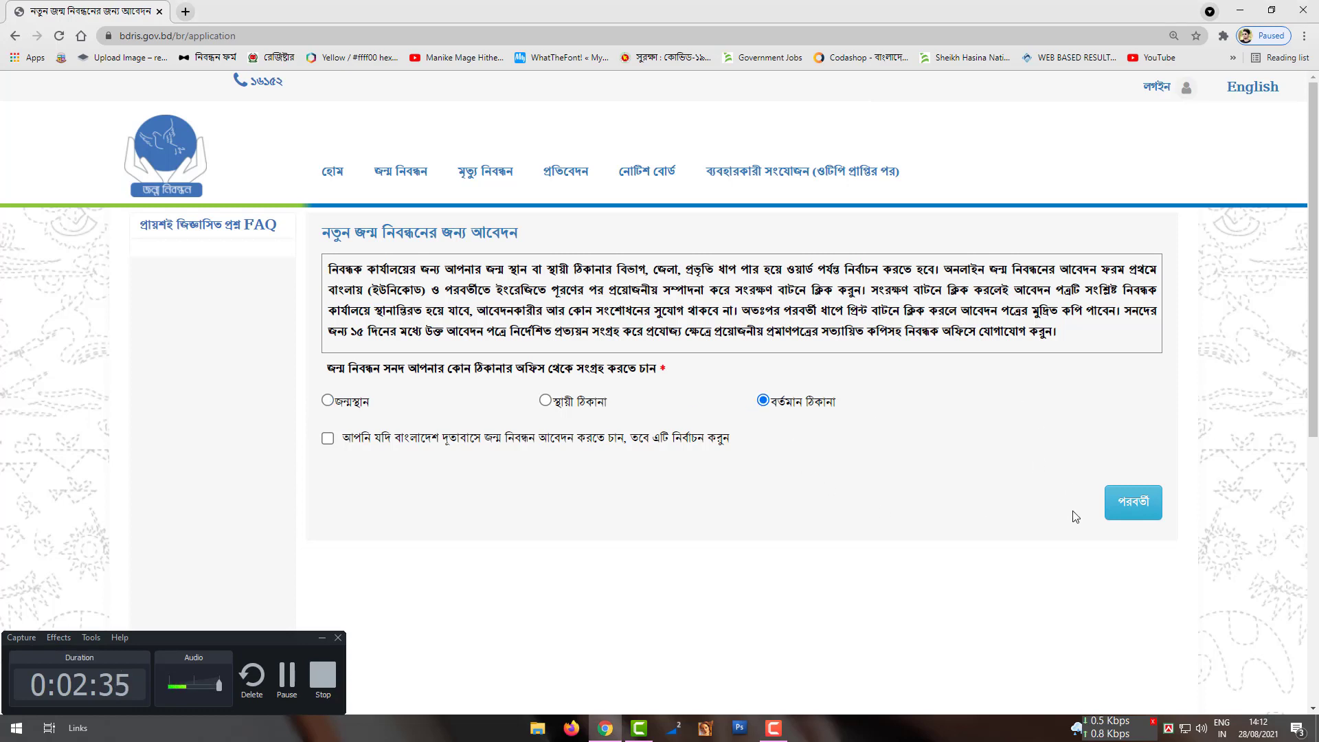
pyautogui.click(1130, 505)
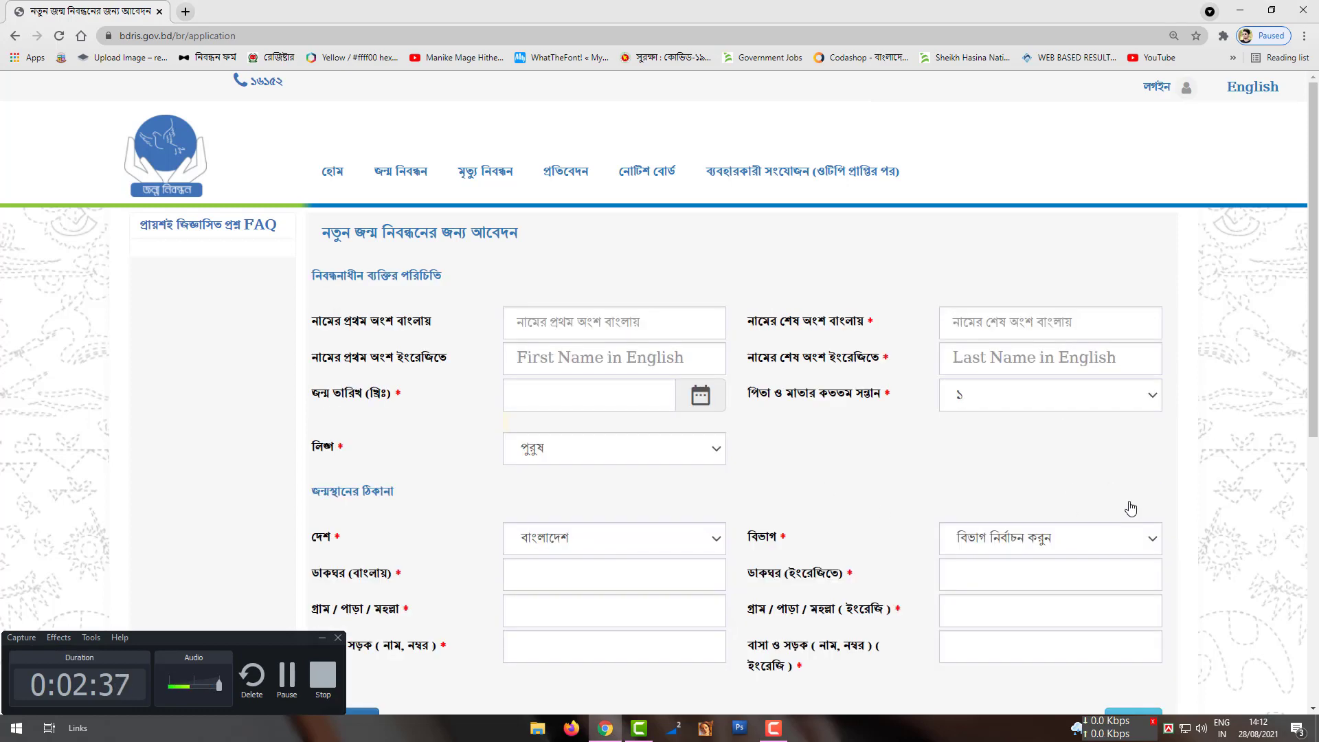
# Step: Enter the child's first and last names in Bengali
pyautogui.scroll(-2, 809, 481)
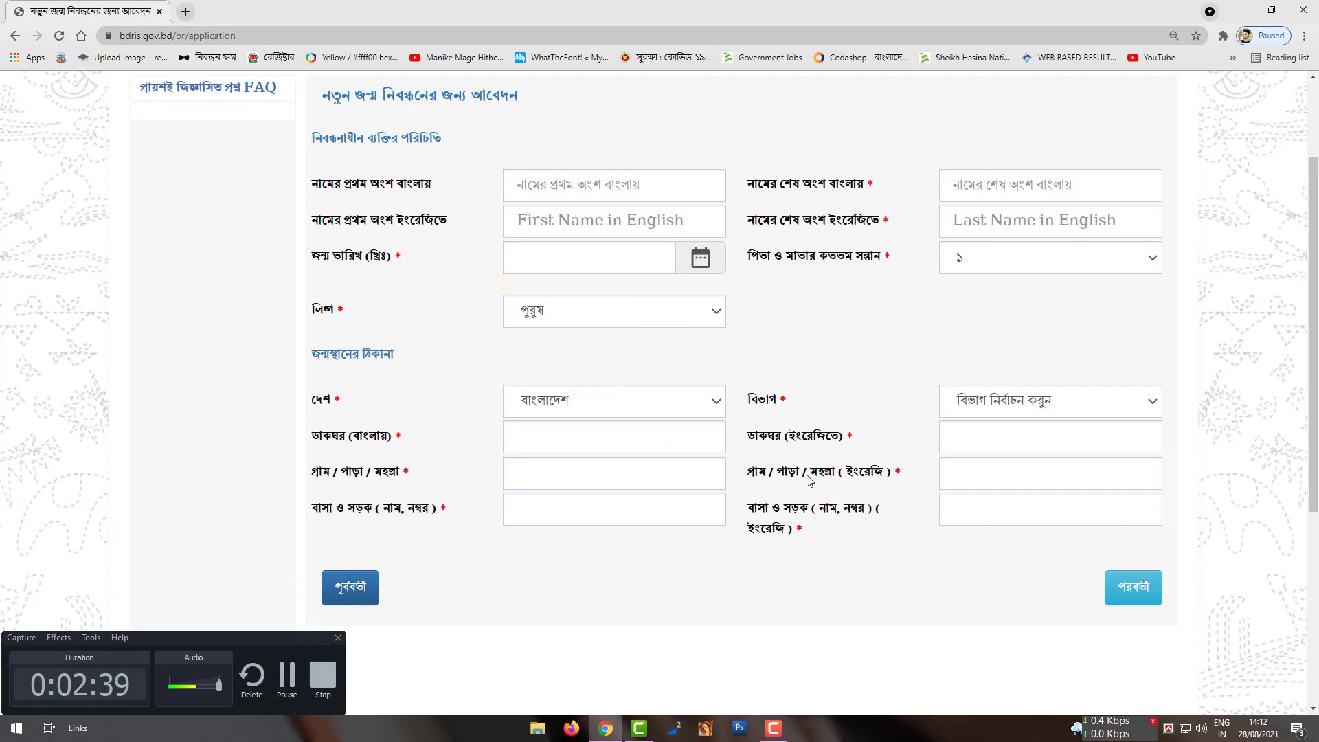
pyautogui.scroll(1, 810, 481)
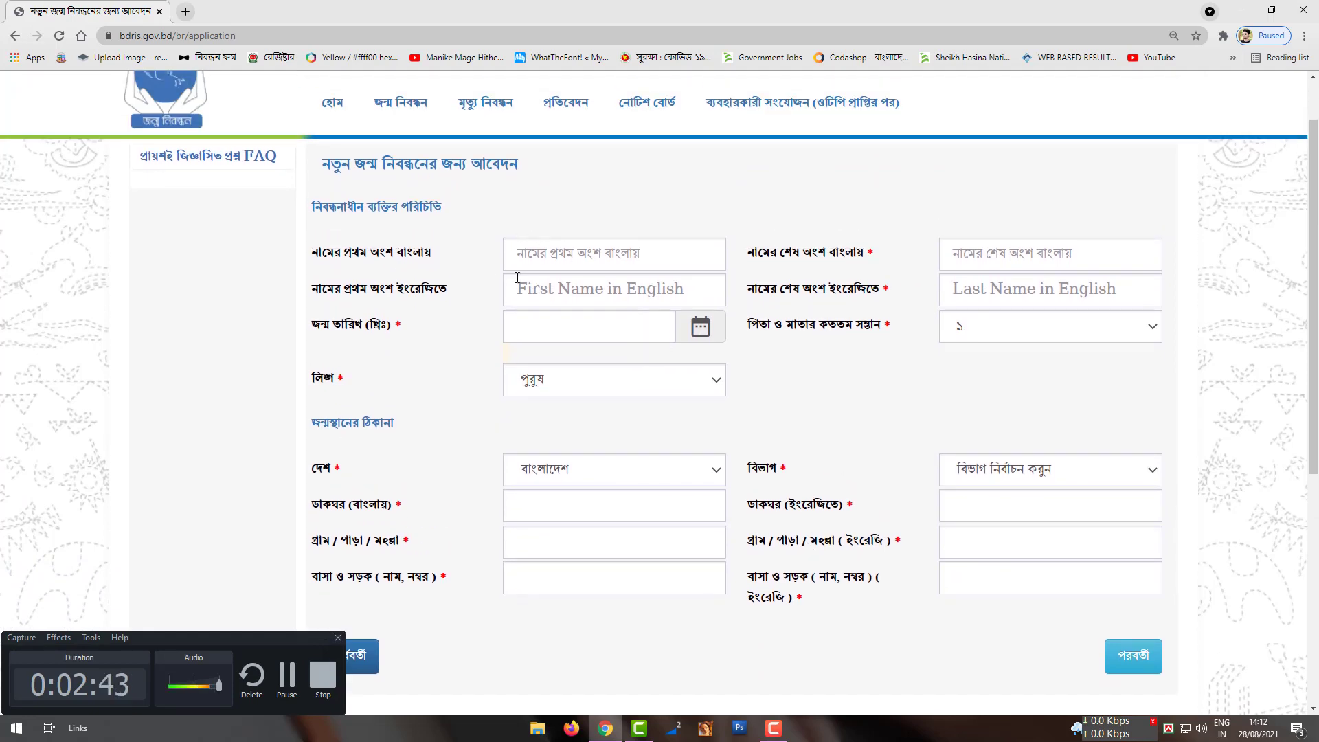
pyautogui.click(569, 256)
pyautogui.click(568, 204)
pyautogui.click(321, 638)
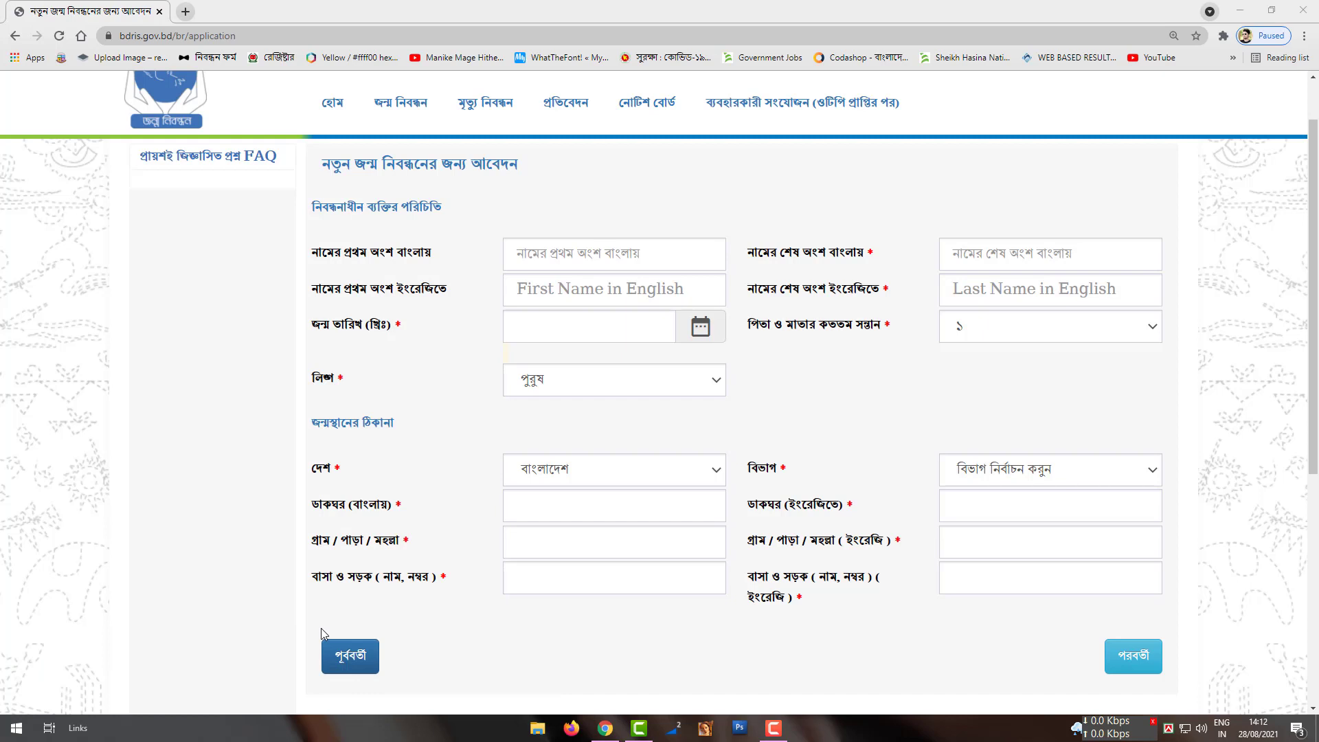
pyautogui.click(774, 729)
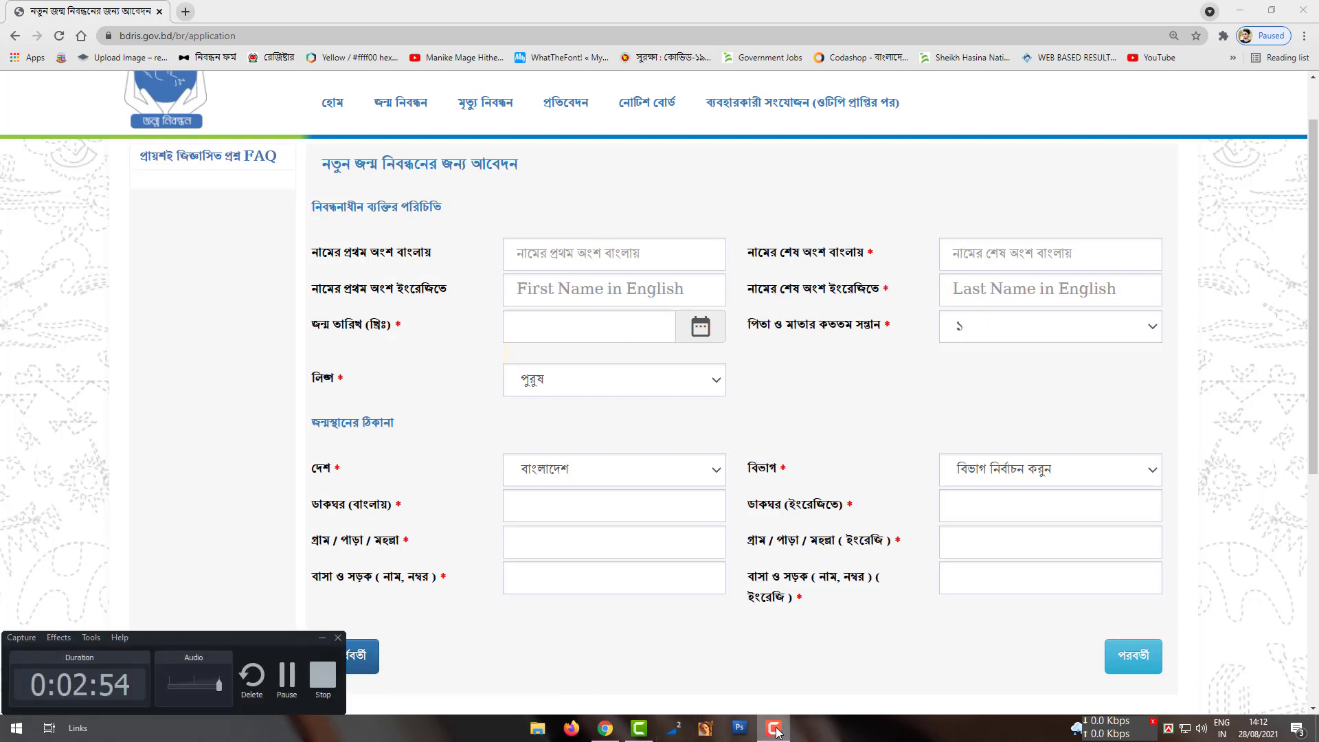
pyautogui.click(625, 262)
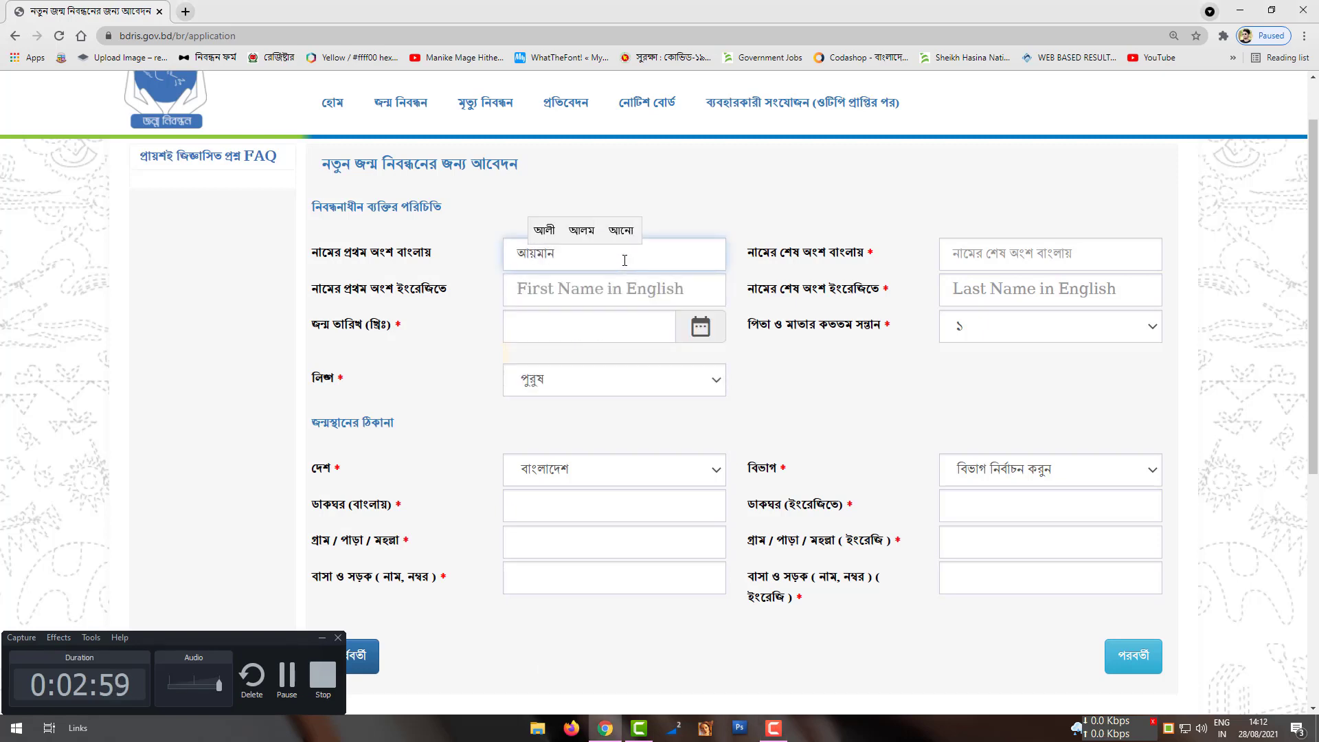
pyautogui.click(972, 259)
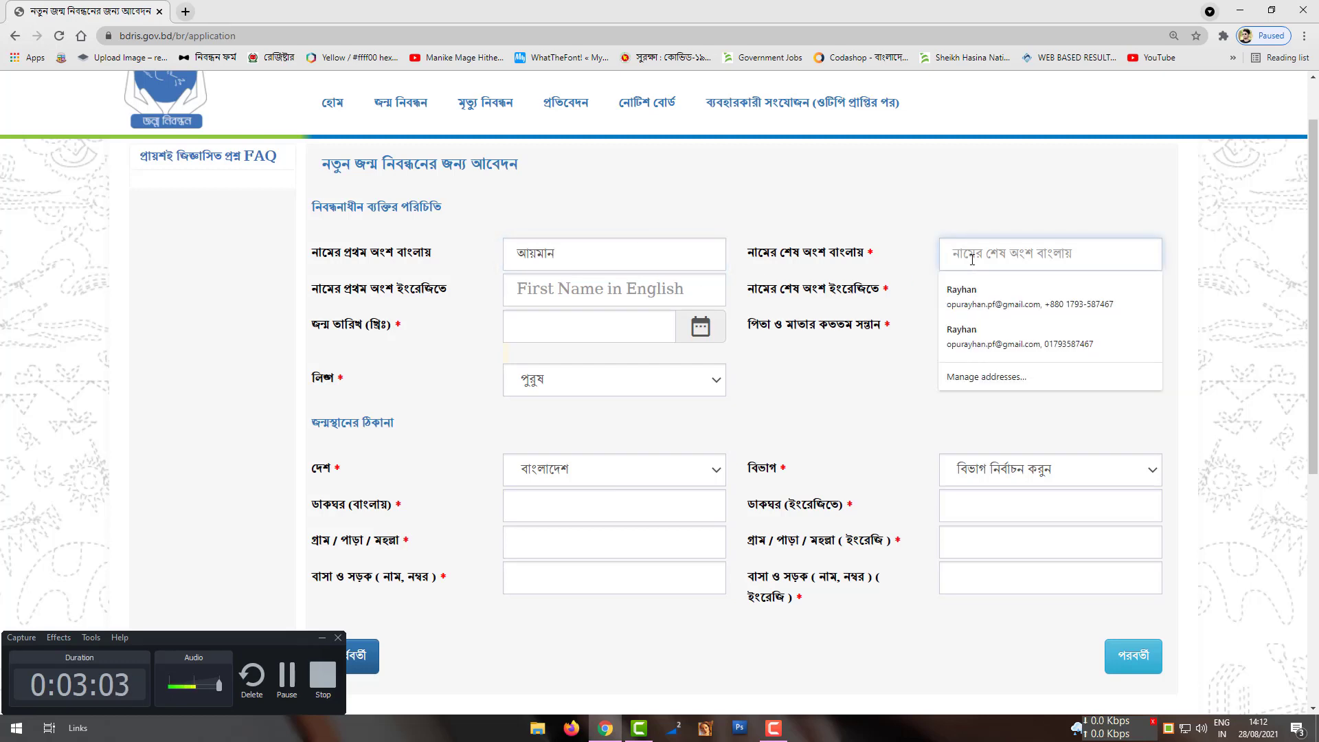
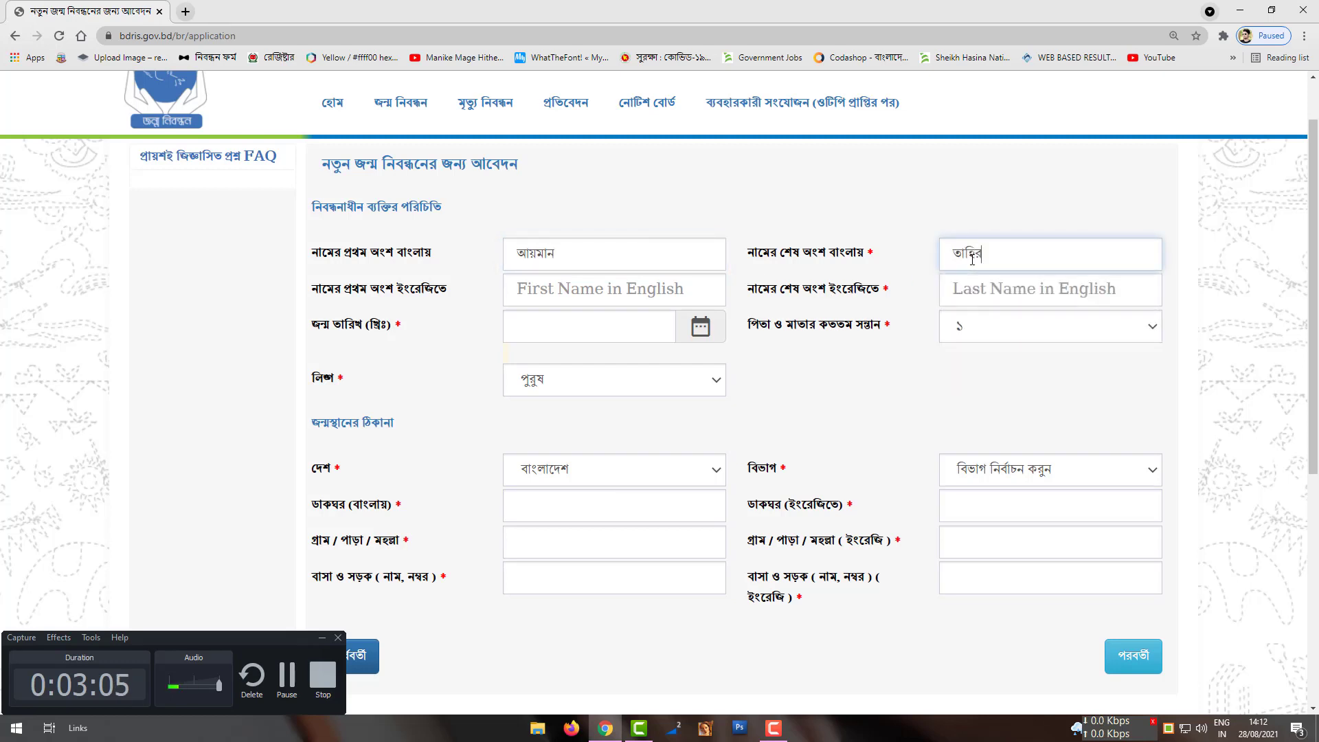
pyautogui.click(864, 396)
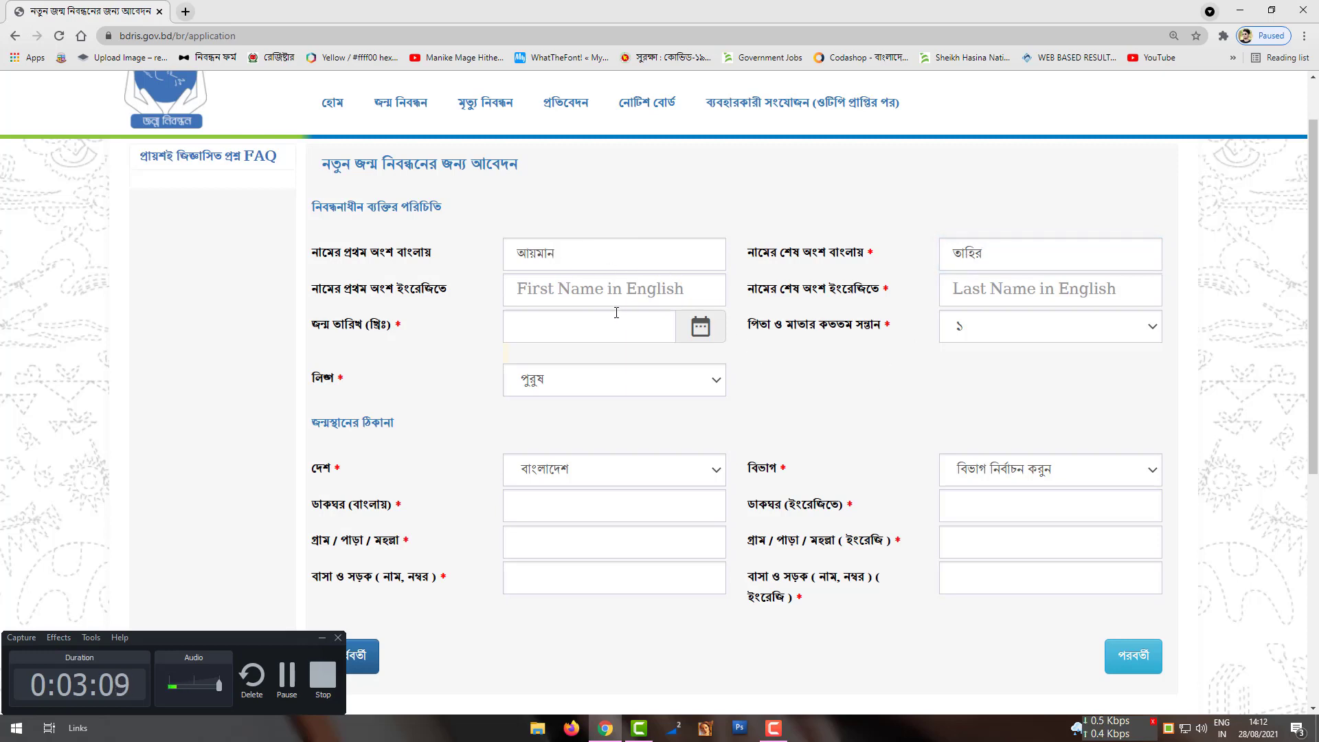
pyautogui.click(608, 289)
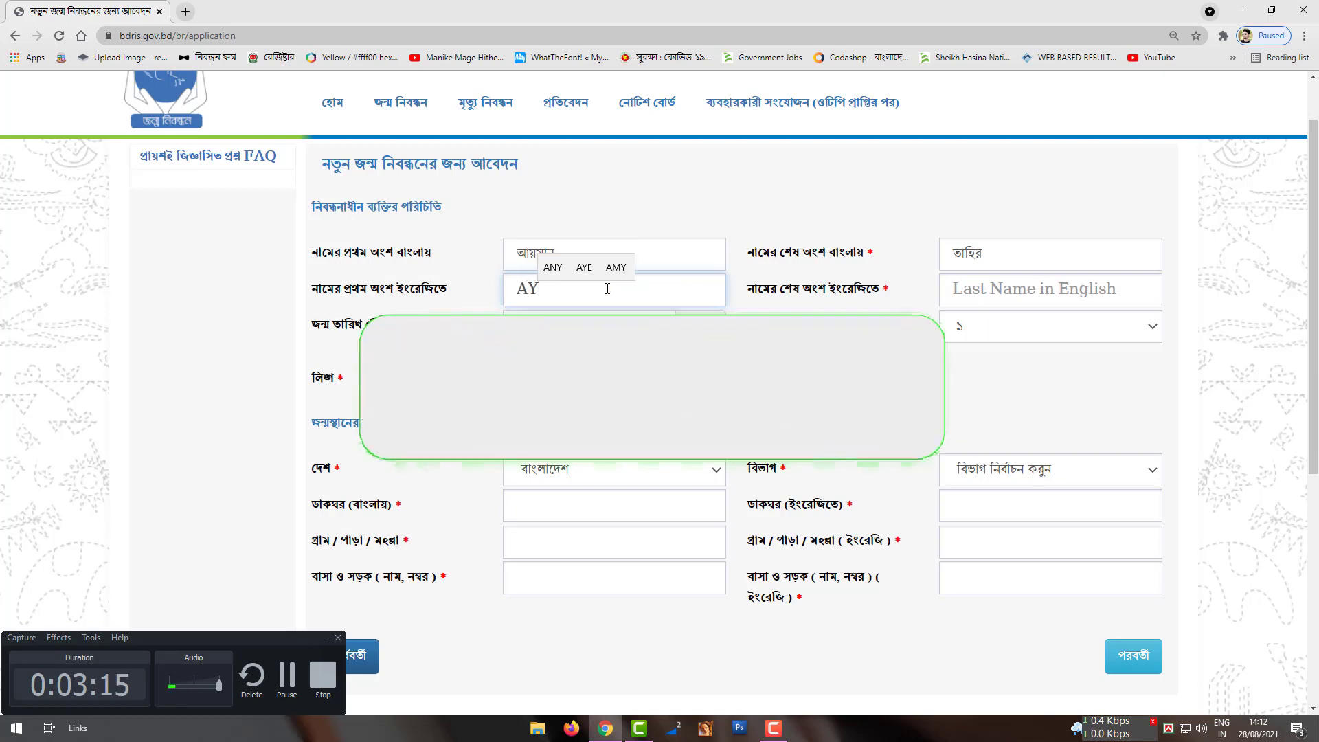
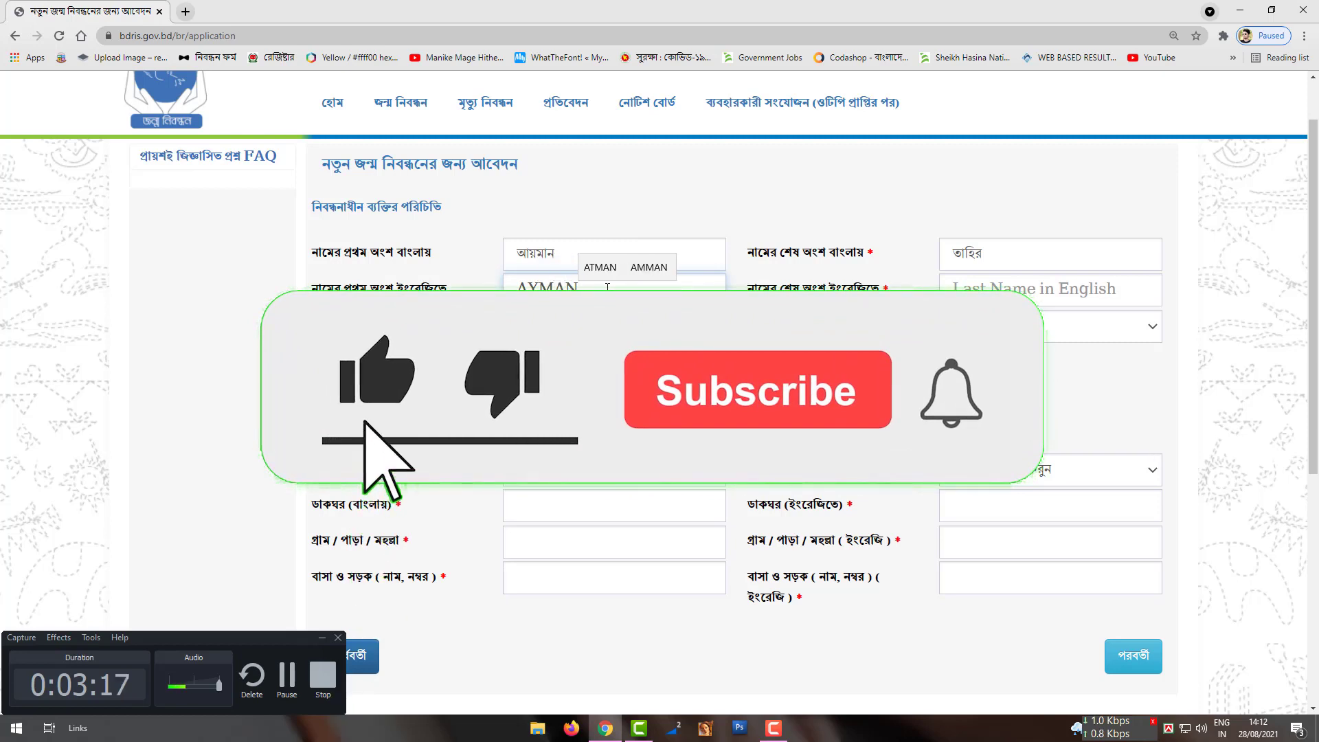
pyautogui.press('Tab')
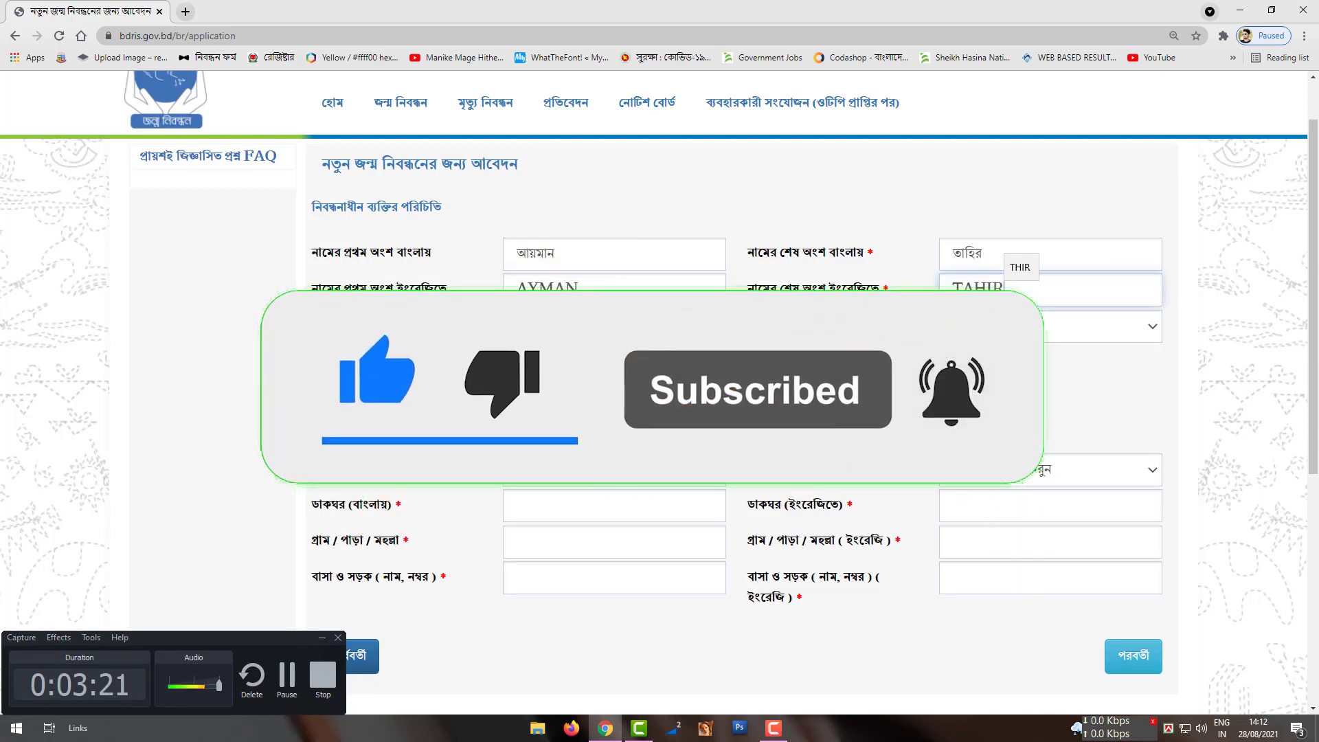
pyautogui.click(566, 332)
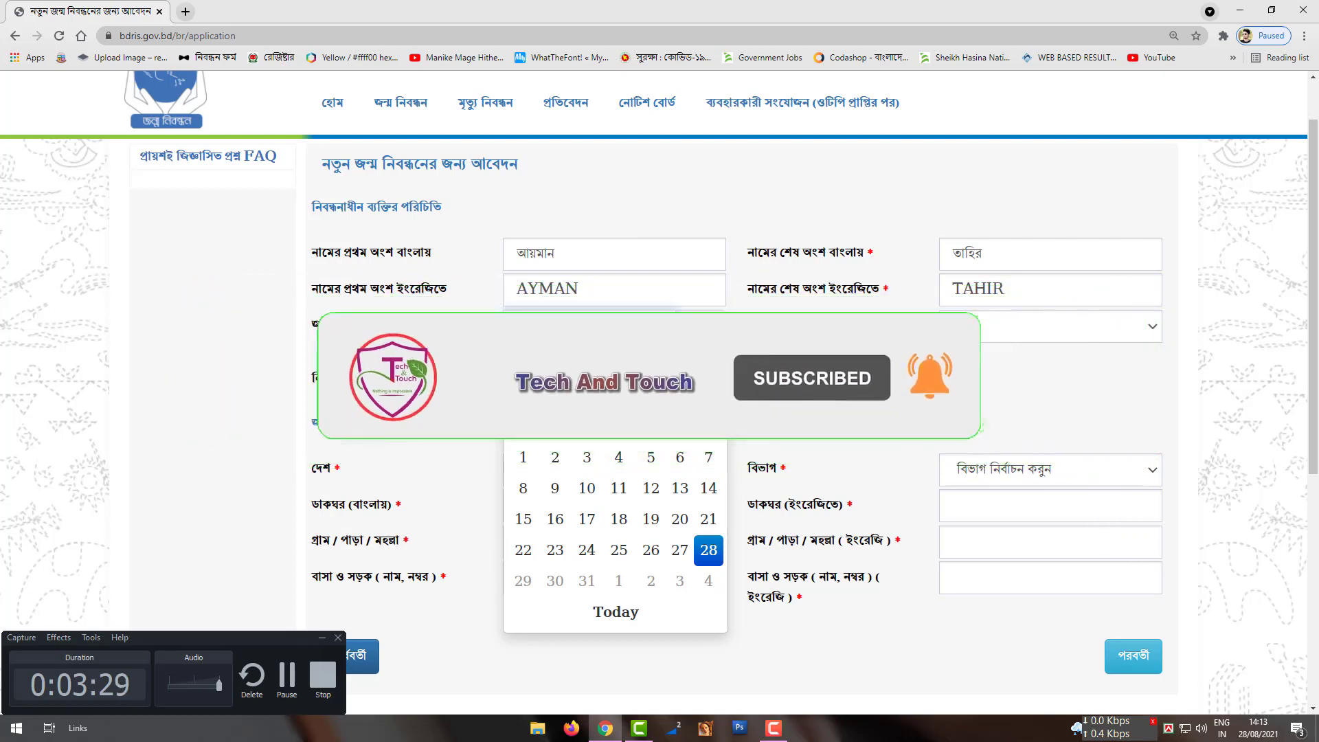
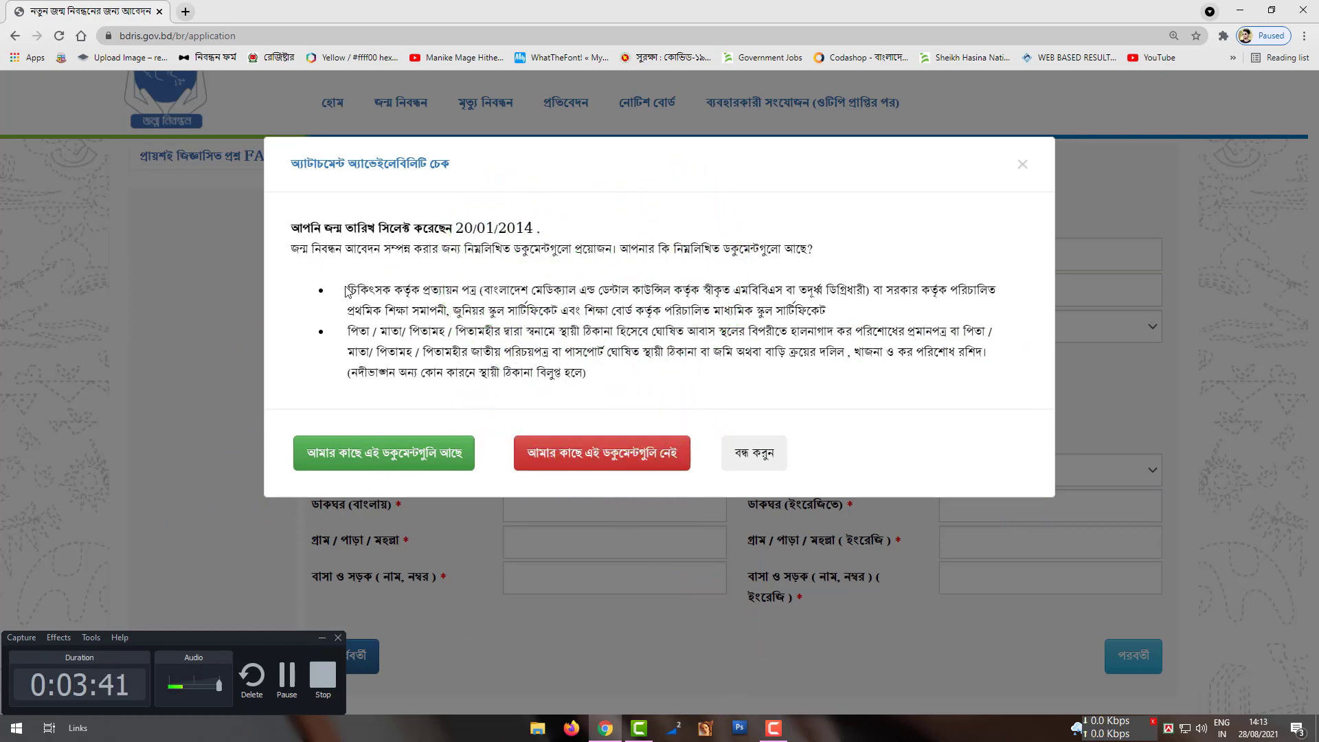
# Step: Review the required documents list and confirm you have those documents
pyautogui.moveTo(408, 293); pyautogui.dragTo(722, 354)
pyautogui.click(286, 694)
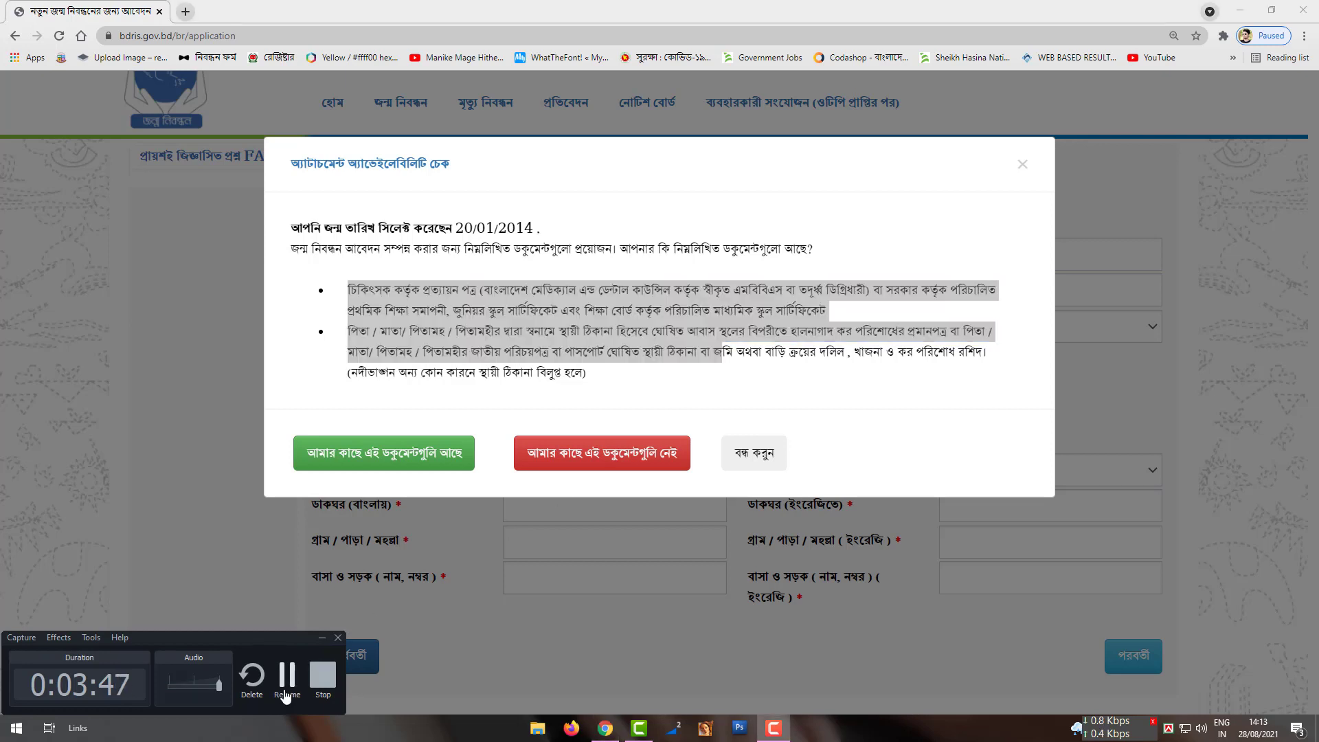
pyautogui.click(287, 694)
pyautogui.click(489, 338)
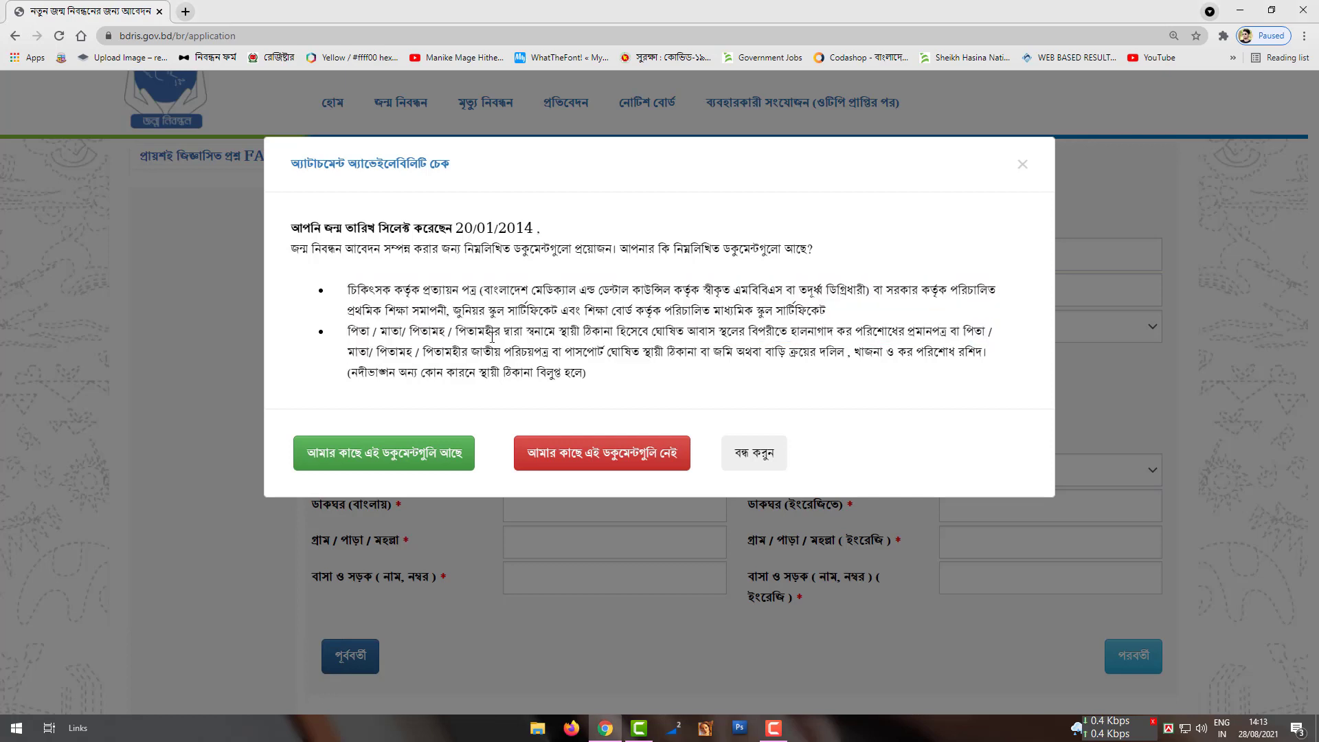
pyautogui.click(784, 735)
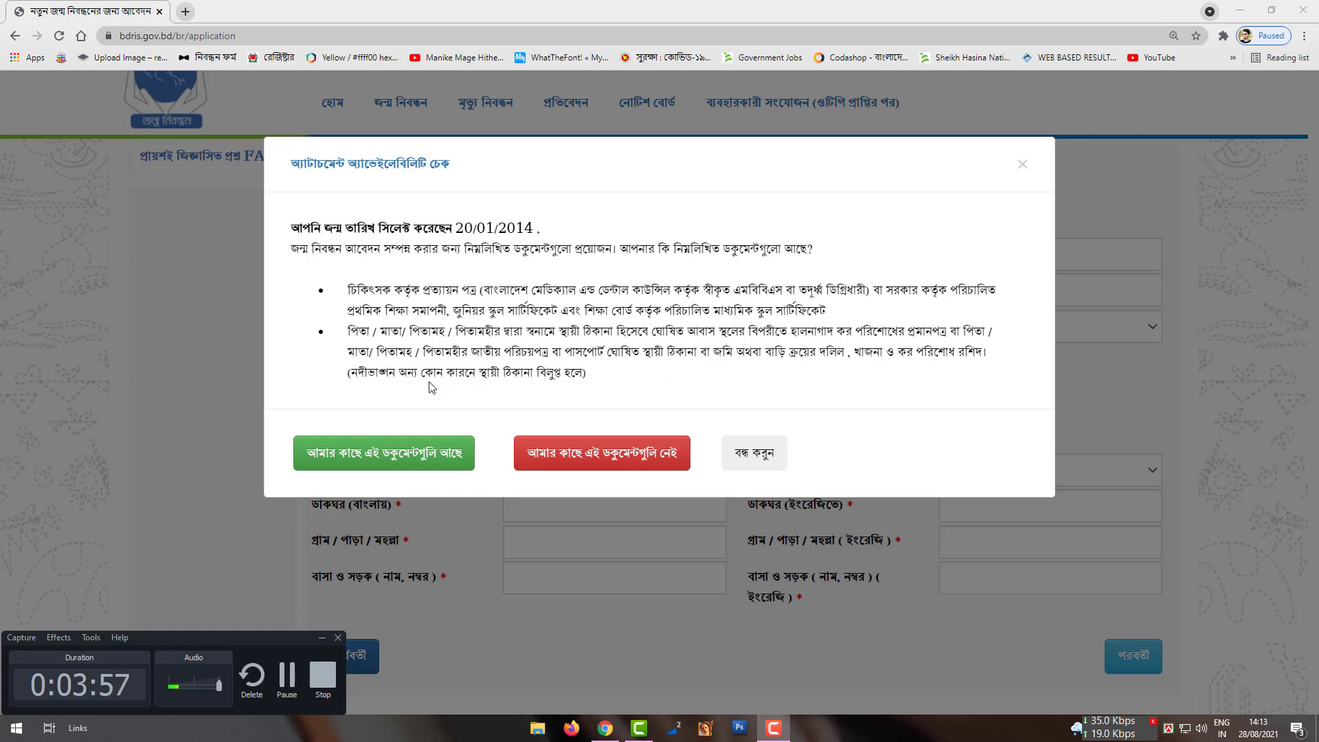
pyautogui.click(373, 464)
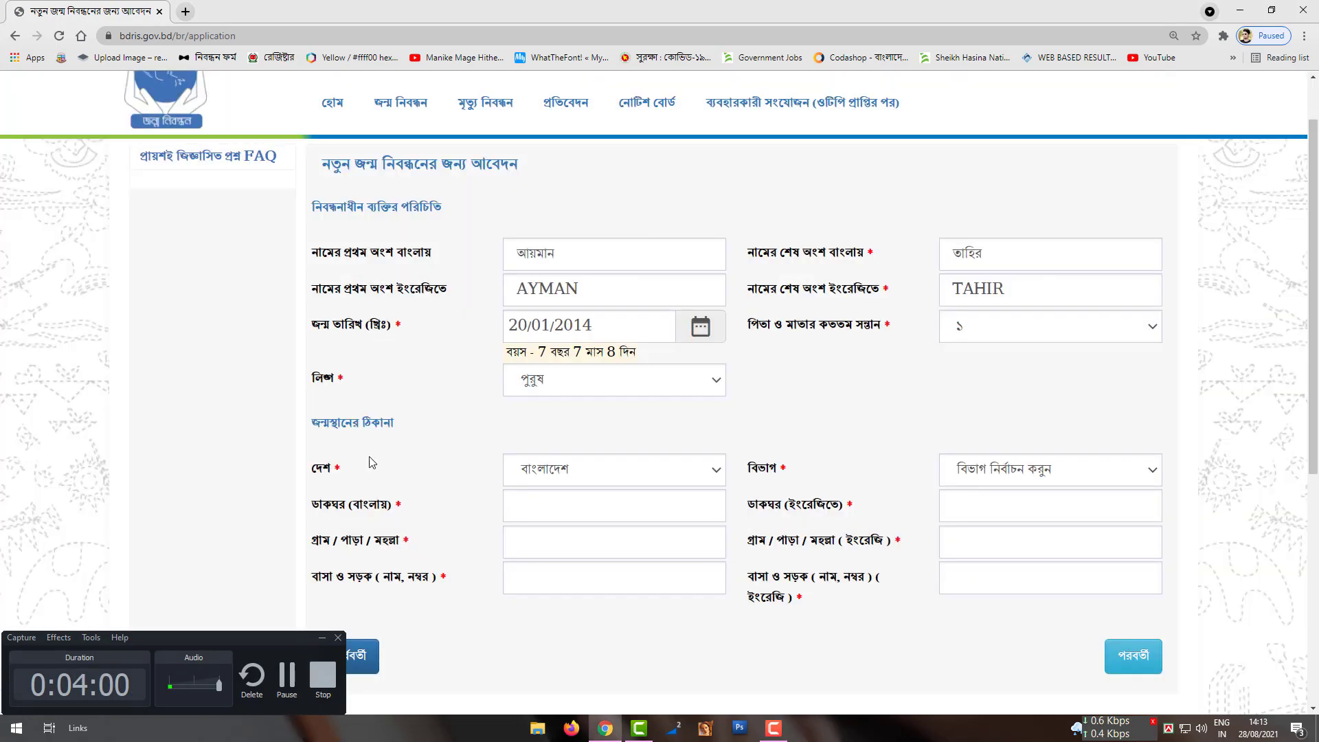
# Step: Keep the child's gender as male and the birthplace country as Bangladesh
pyautogui.click(701, 388)
pyautogui.click(701, 388)
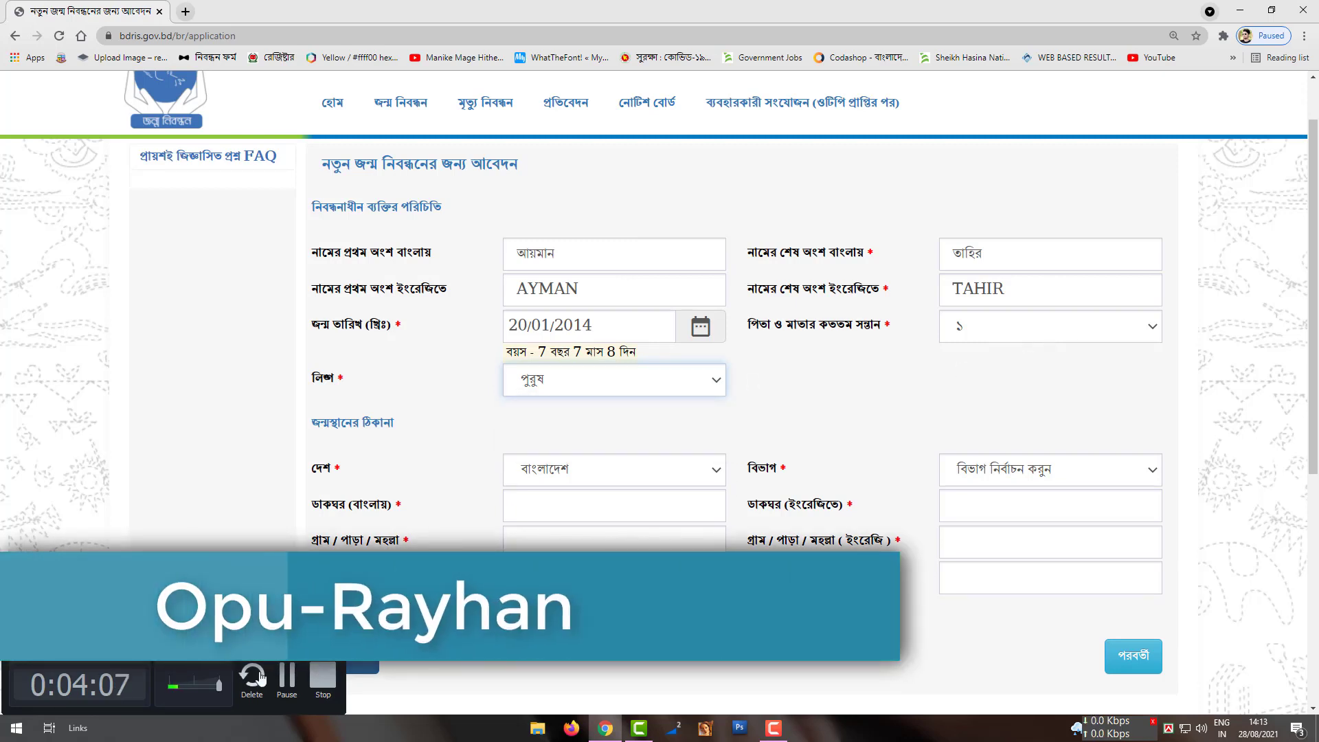
pyautogui.click(581, 476)
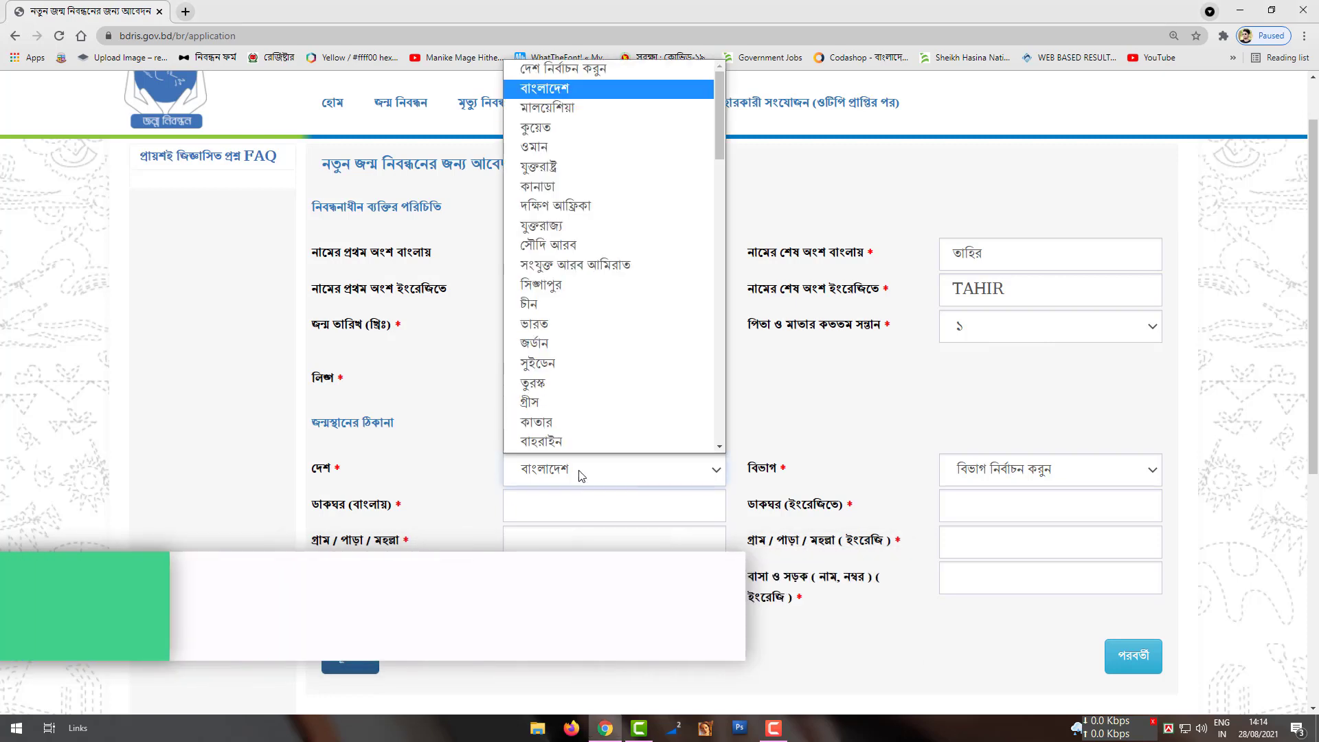
pyautogui.click(580, 475)
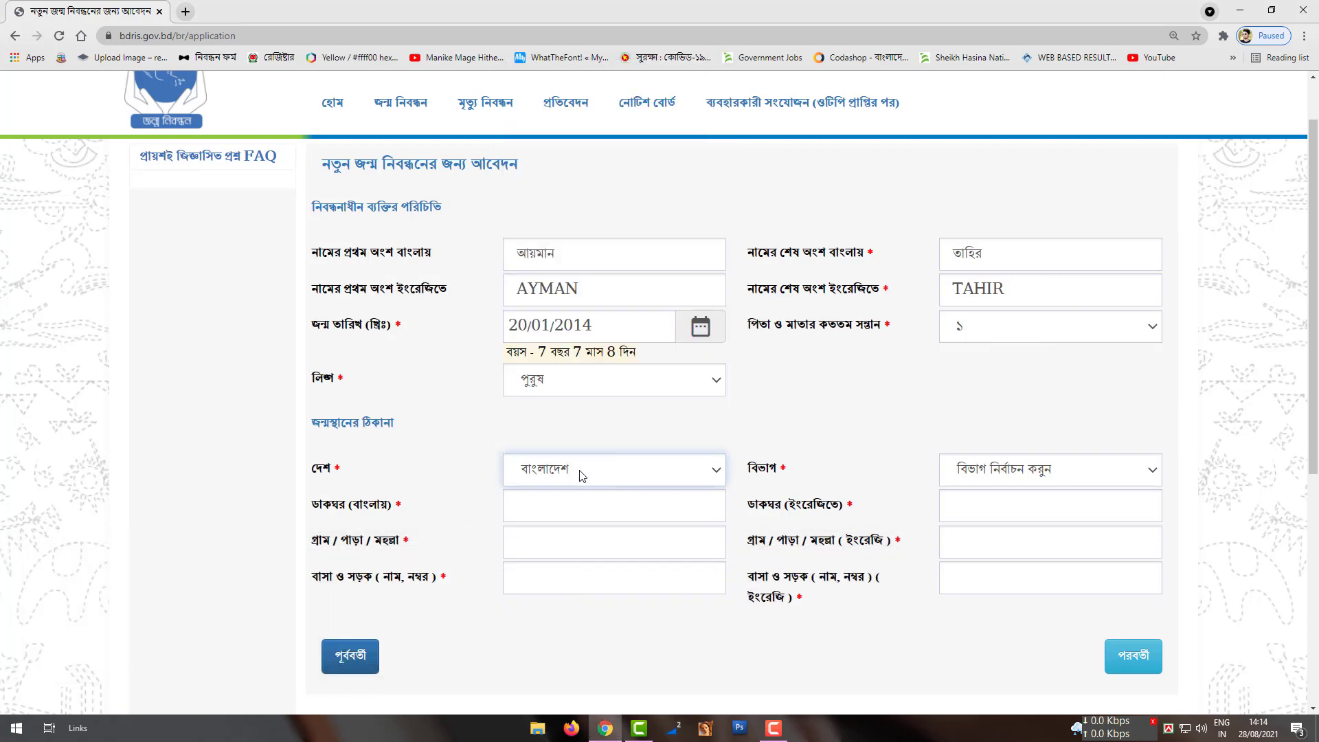
# Step: Set birthplace to রাজশাহী বিভাগ, পাবনা, চাটমোহর, union গুনাইগাছা, ওয়ার্ড - 2
pyautogui.click(1008, 472)
pyautogui.click(1003, 594)
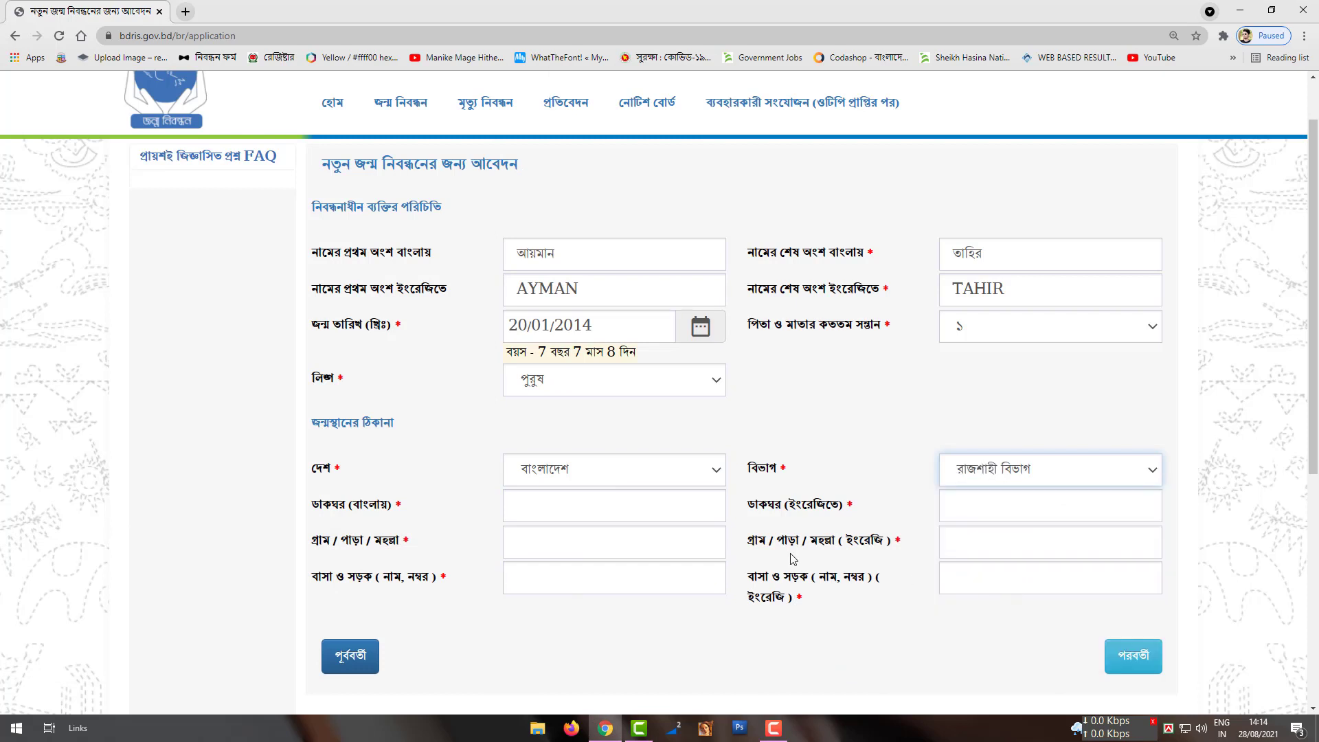
pyautogui.click(709, 515)
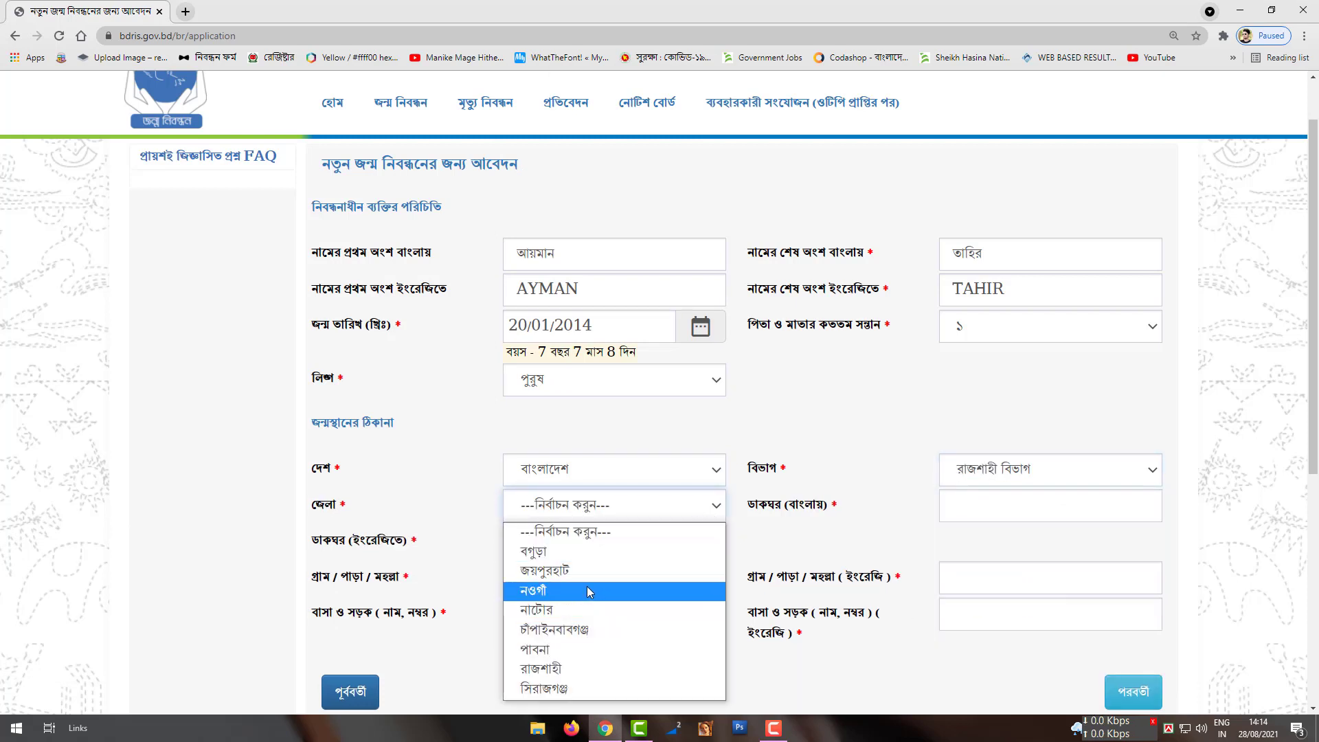
pyautogui.click(553, 648)
pyautogui.click(1083, 507)
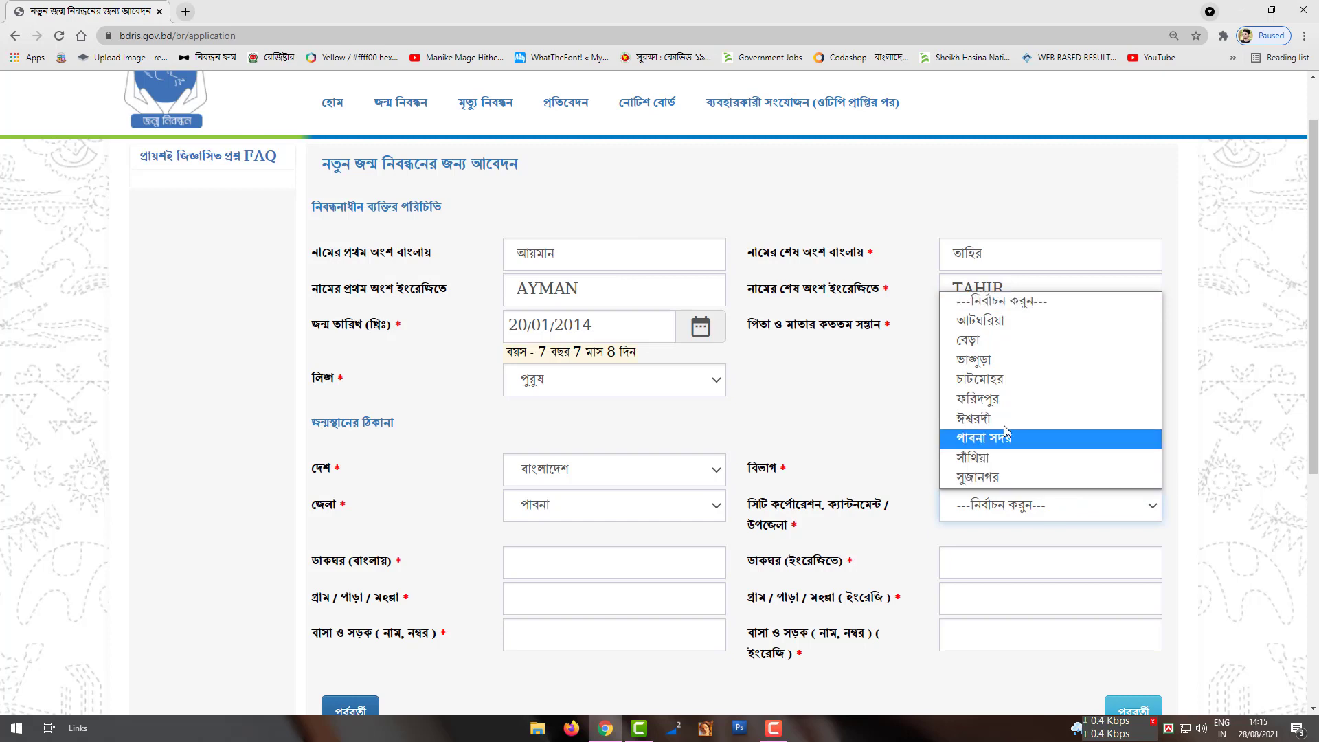
pyautogui.click(1006, 382)
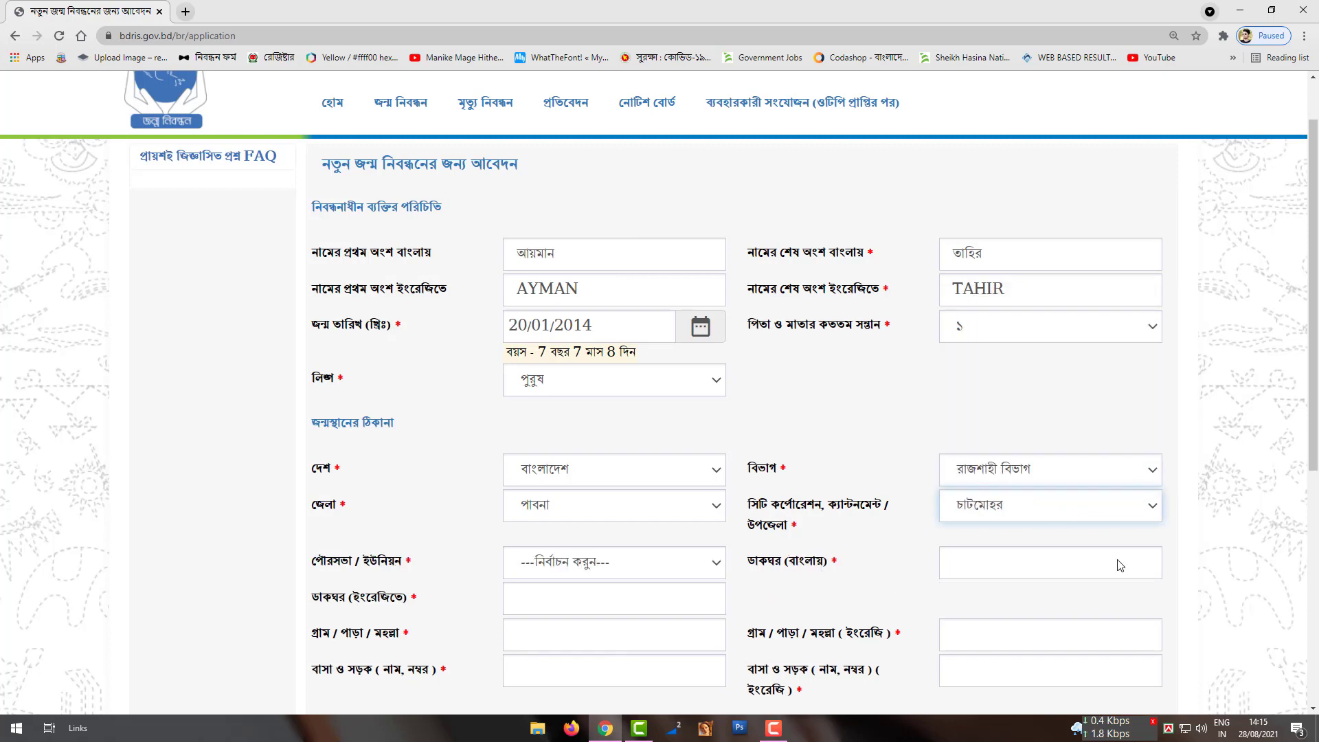
pyautogui.click(771, 728)
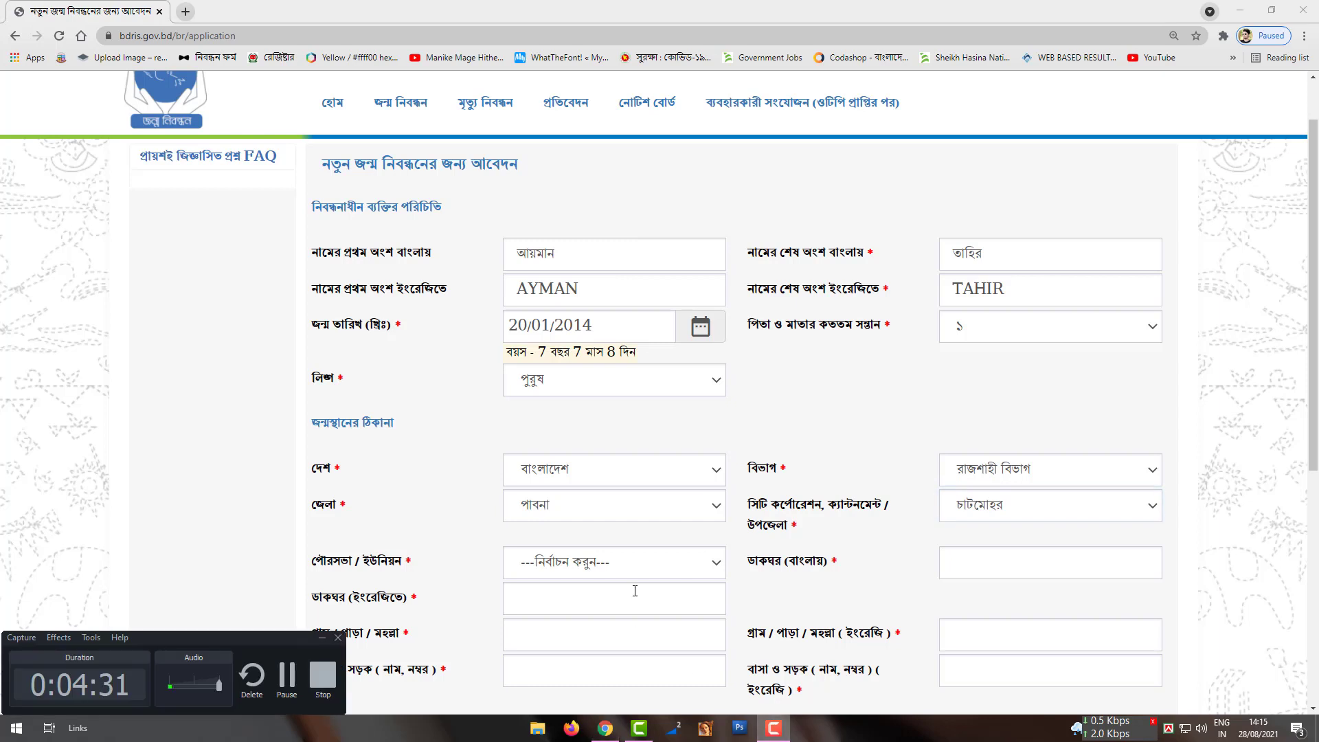
pyautogui.click(644, 566)
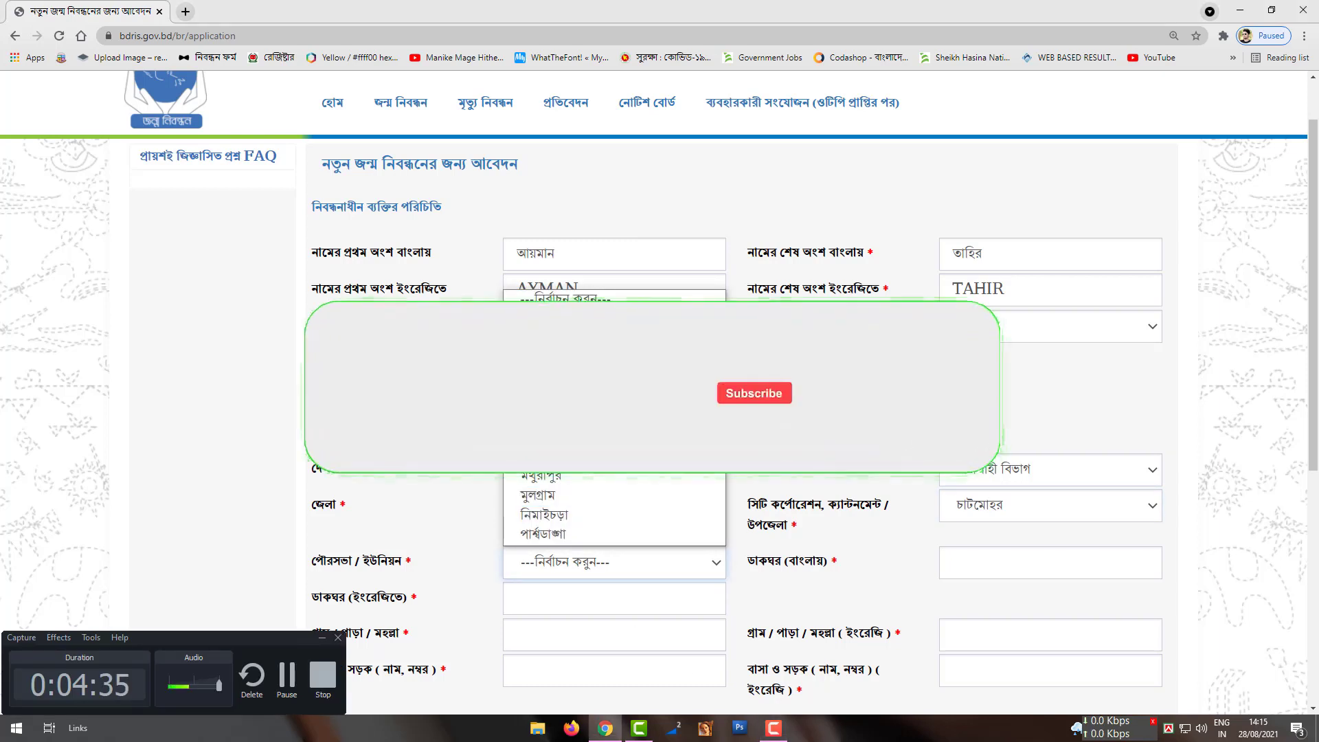
pyautogui.click(608, 417)
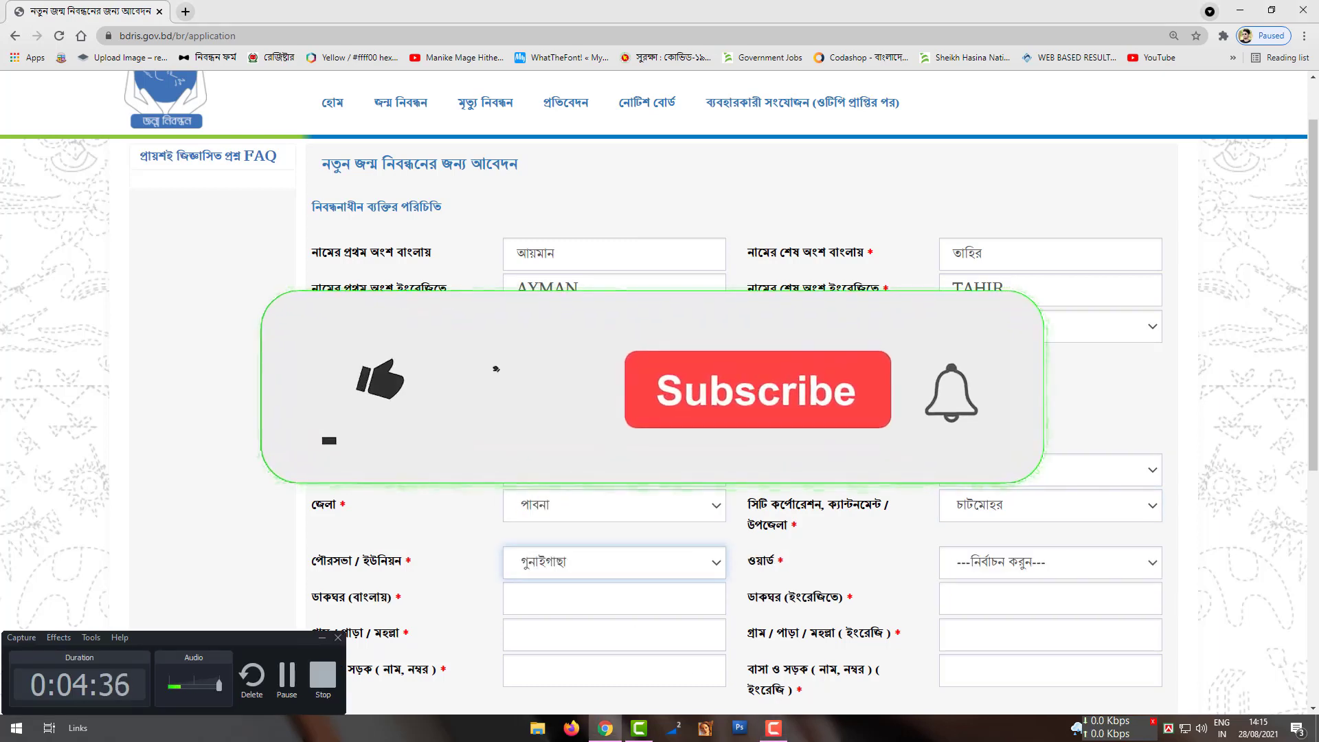
pyautogui.click(992, 573)
pyautogui.click(996, 398)
pyautogui.scroll(-1, 783, 561)
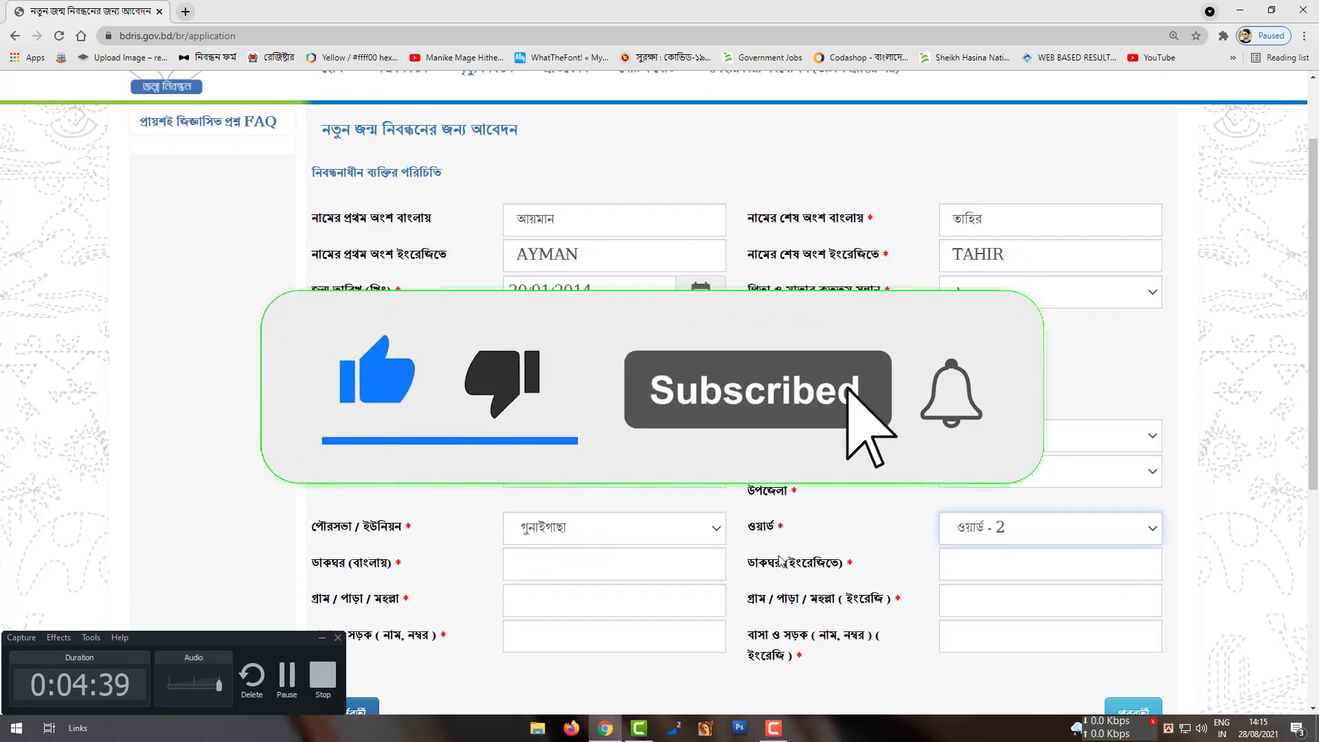
# Step: Fill the post office as জন্তিহার/Jantihar and the English village as Jantihar
pyautogui.click(554, 538)
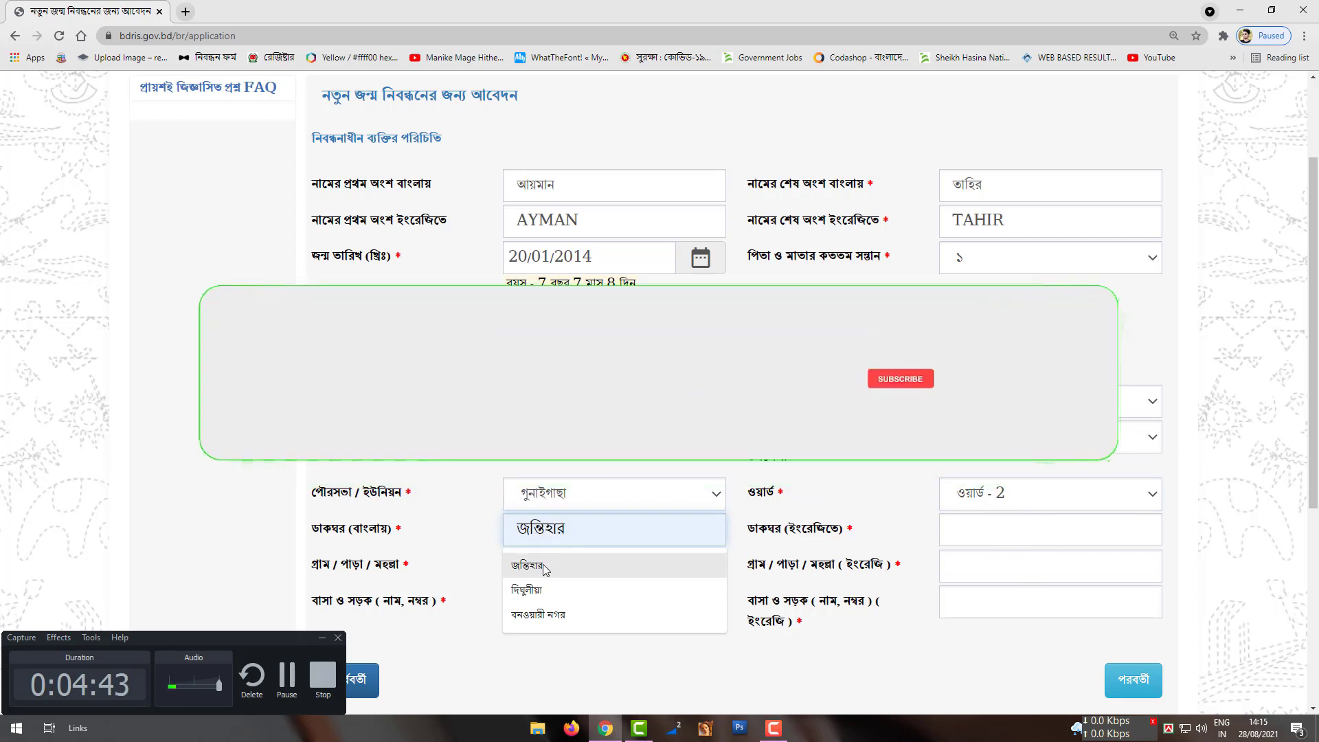
pyautogui.click(545, 569)
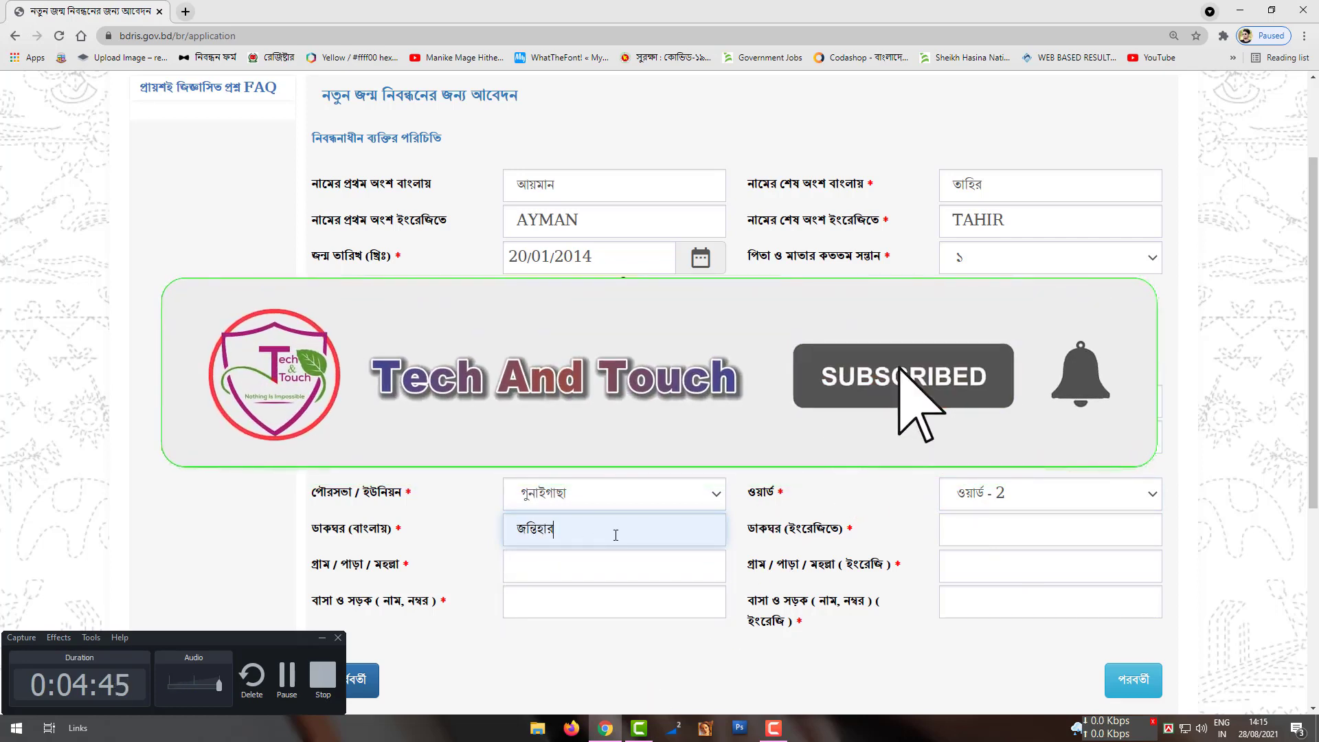
pyautogui.click(974, 534)
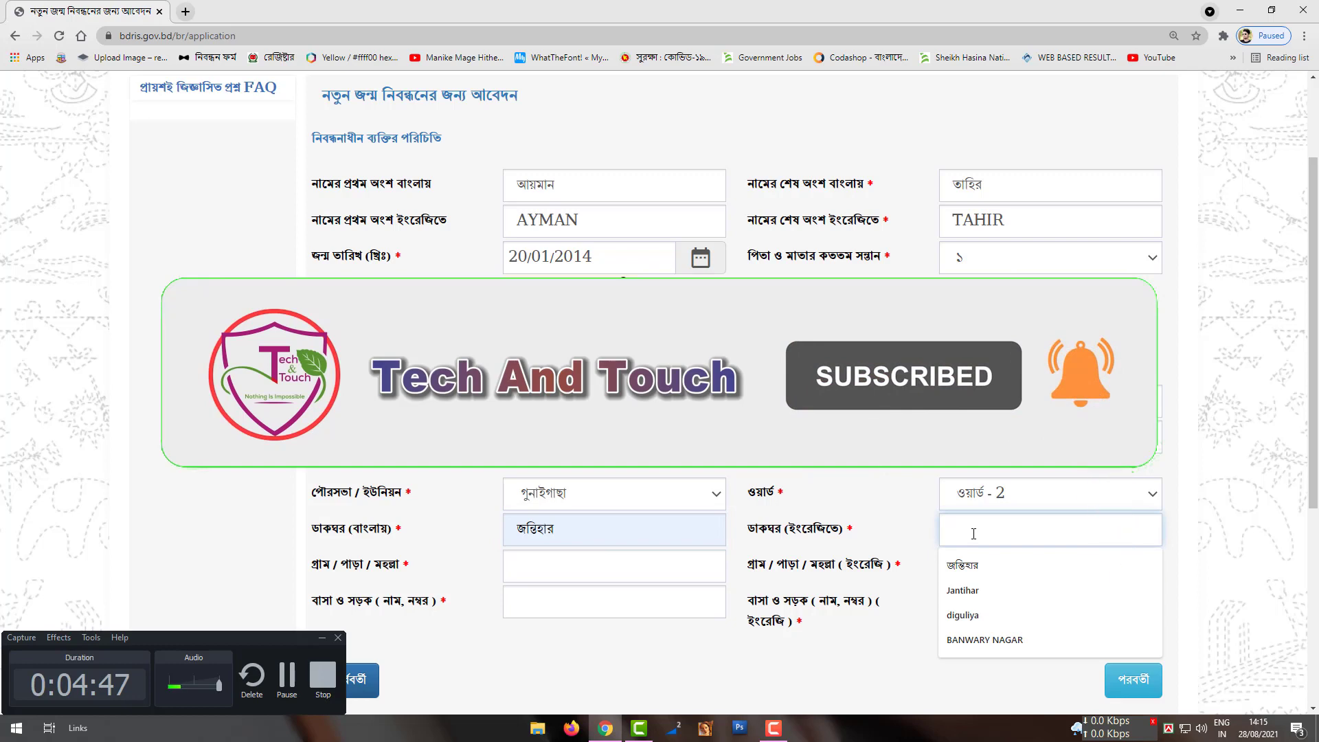
pyautogui.click(963, 590)
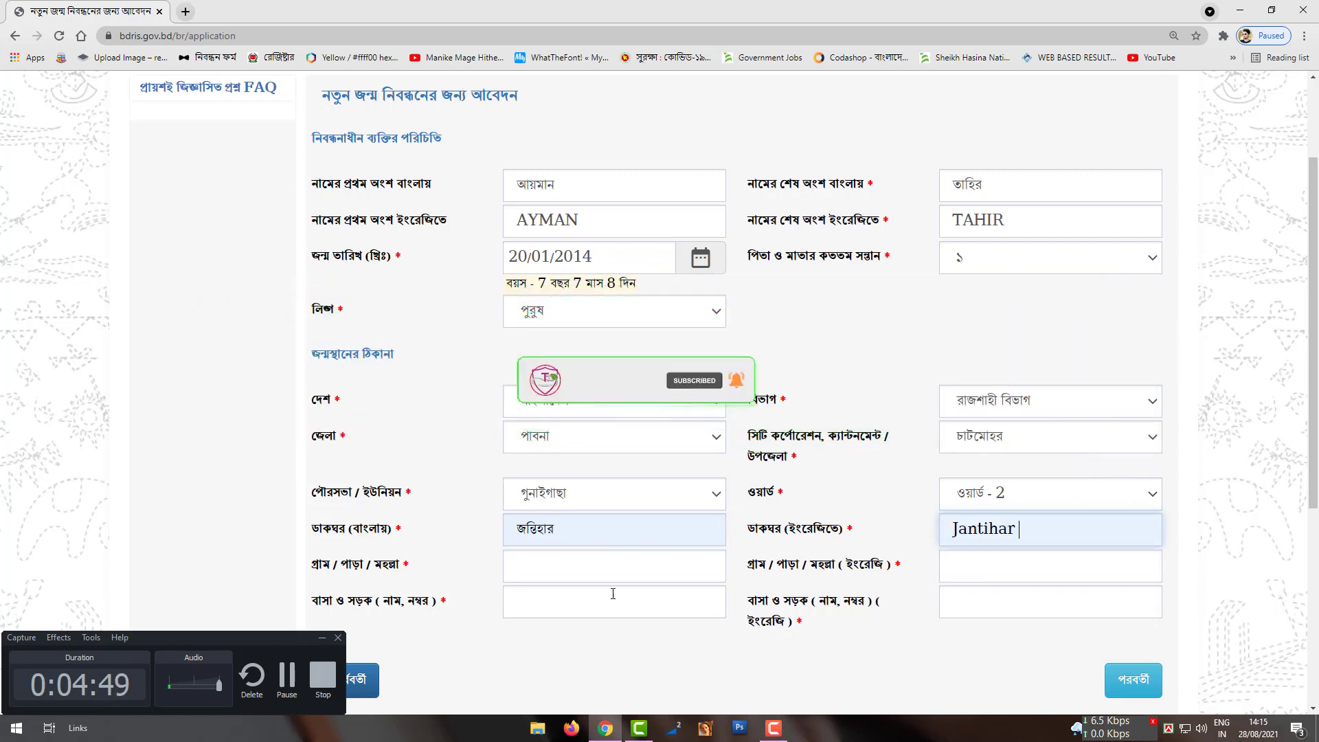
pyautogui.click(566, 565)
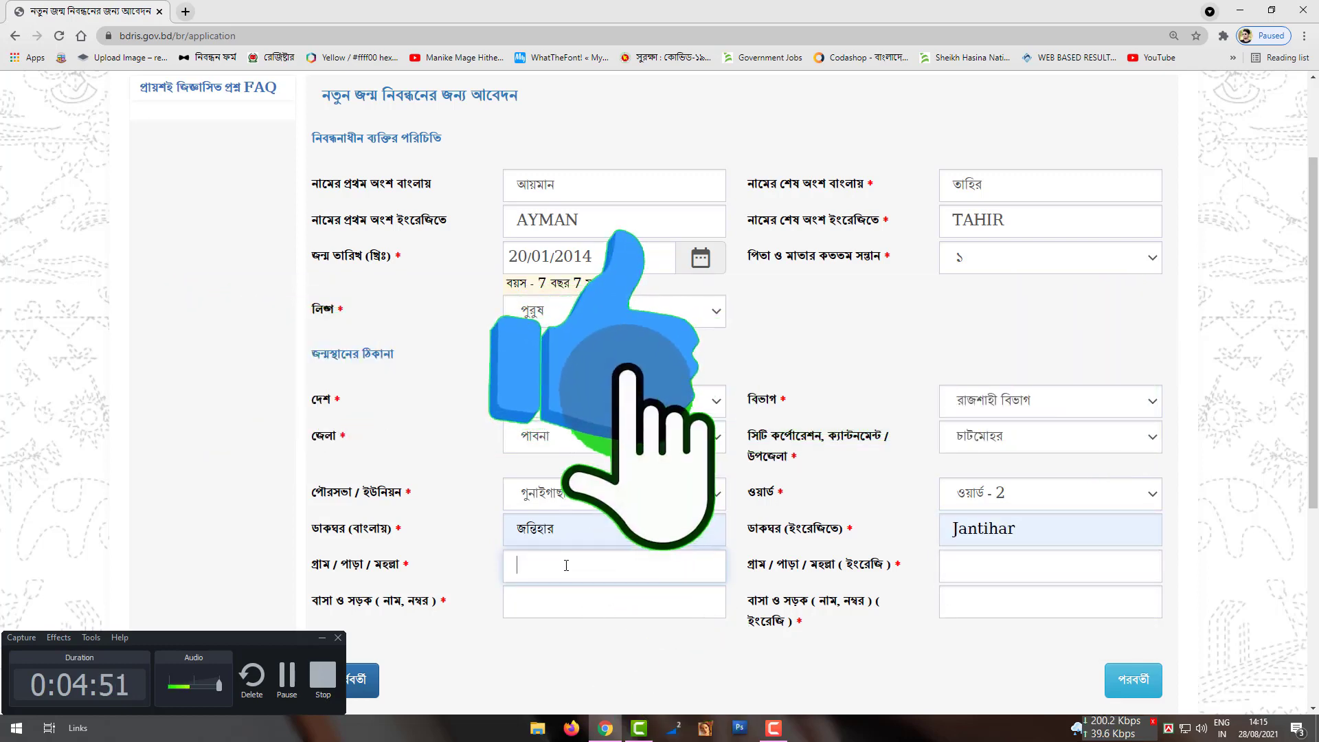
pyautogui.moveTo(654, 529); pyautogui.dragTo(494, 554)
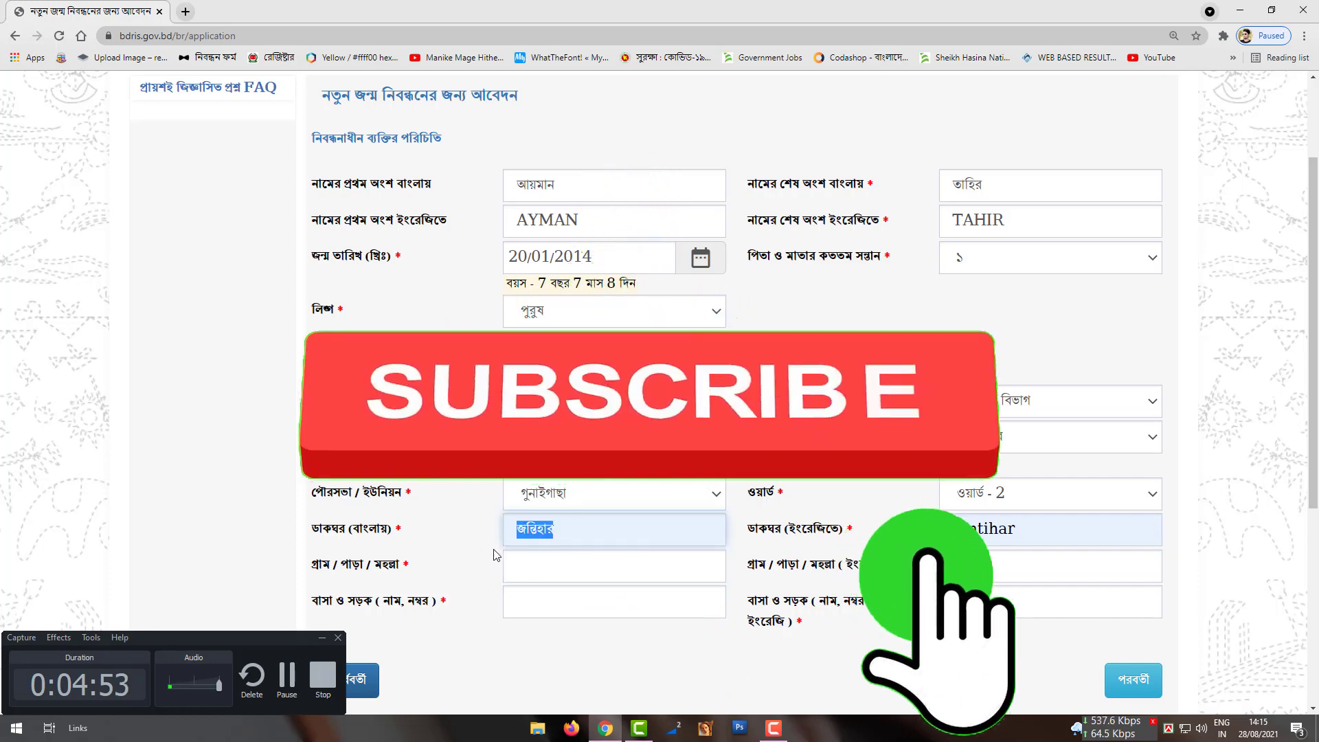
pyautogui.click(576, 564)
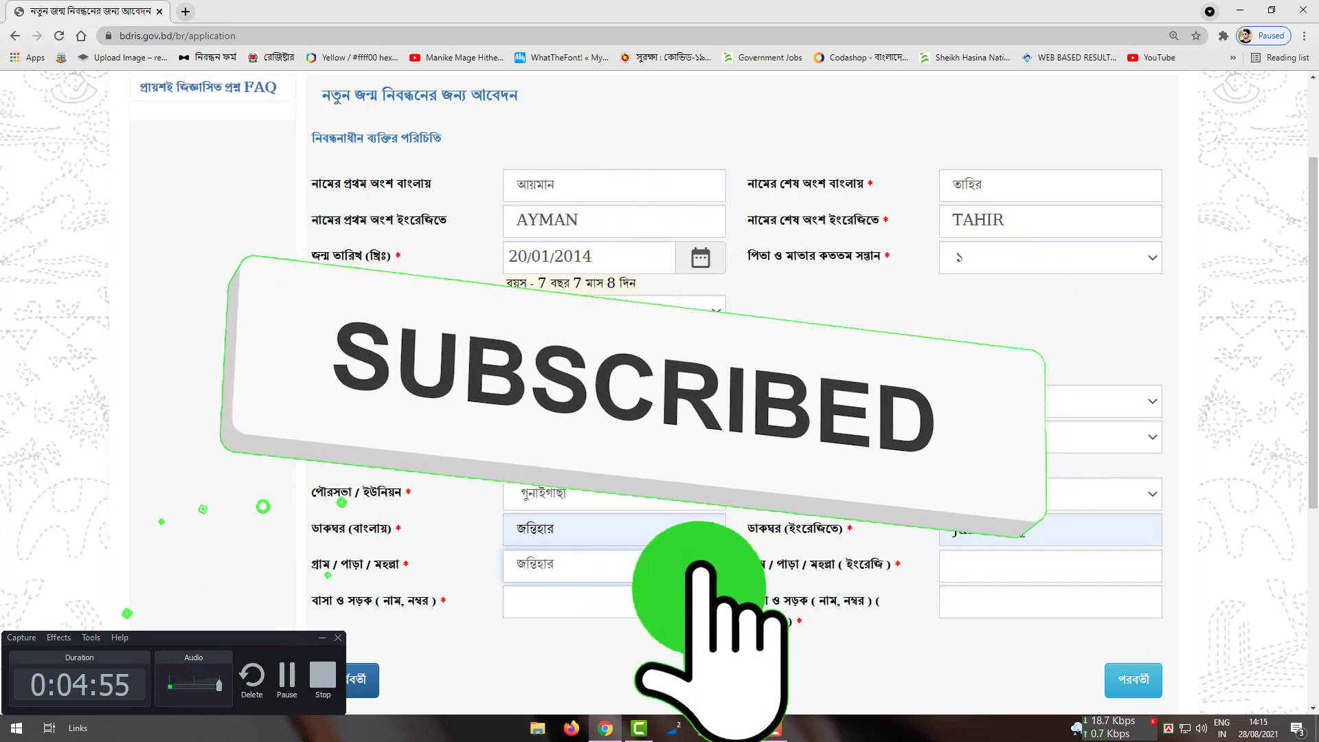
pyautogui.doubleClick(983, 528)
pyautogui.hotkey('ctrl', 'c')
pyautogui.click(969, 576)
pyautogui.hotkey('ctrl', 'v')
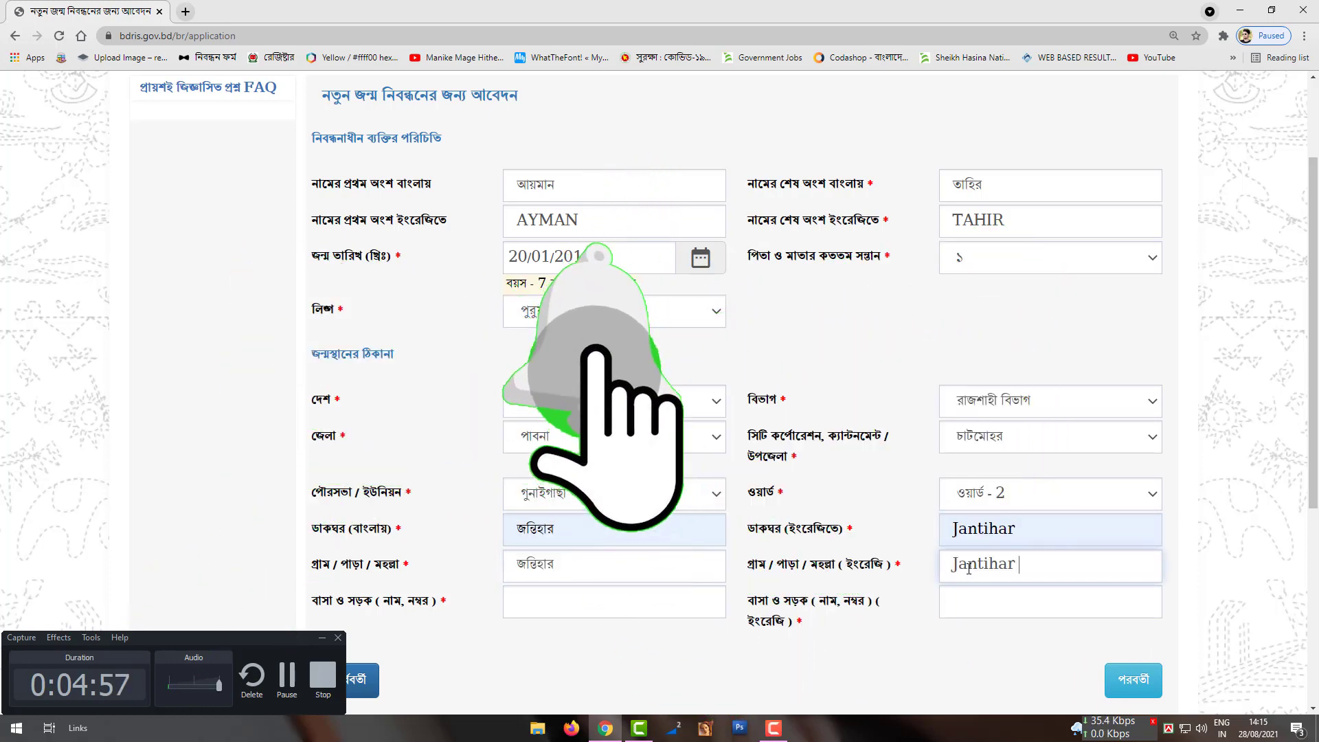
# Step: Enter '-' for house and road, then go on to the parents' page
pyautogui.click(649, 591)
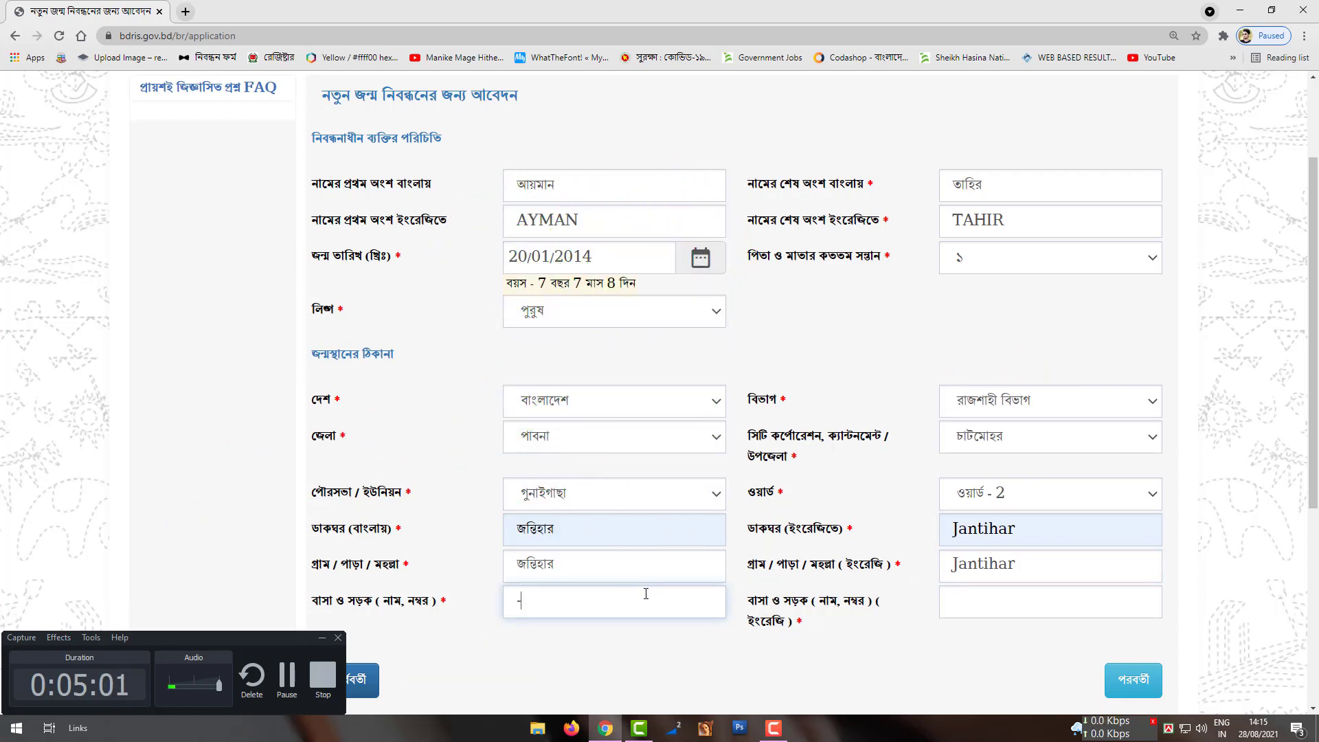
pyautogui.click(1020, 605)
pyautogui.write('-')
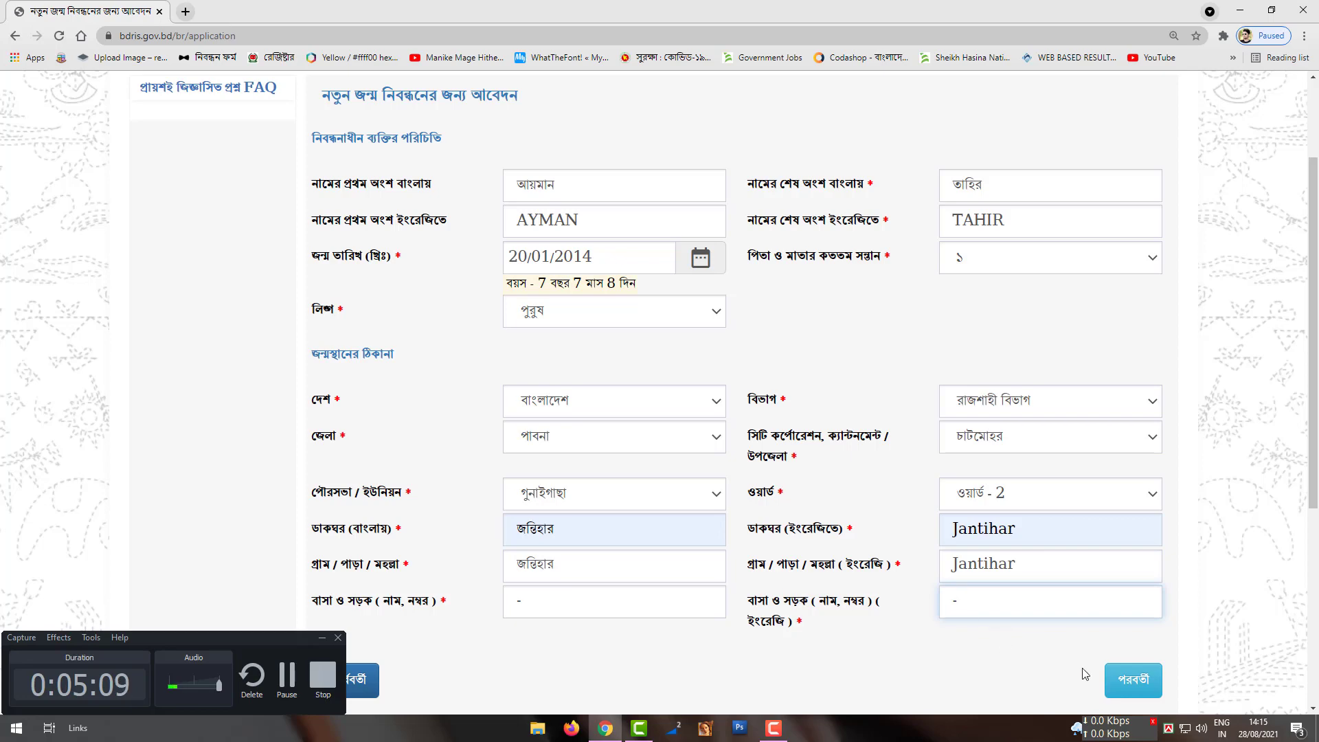
pyautogui.click(1133, 684)
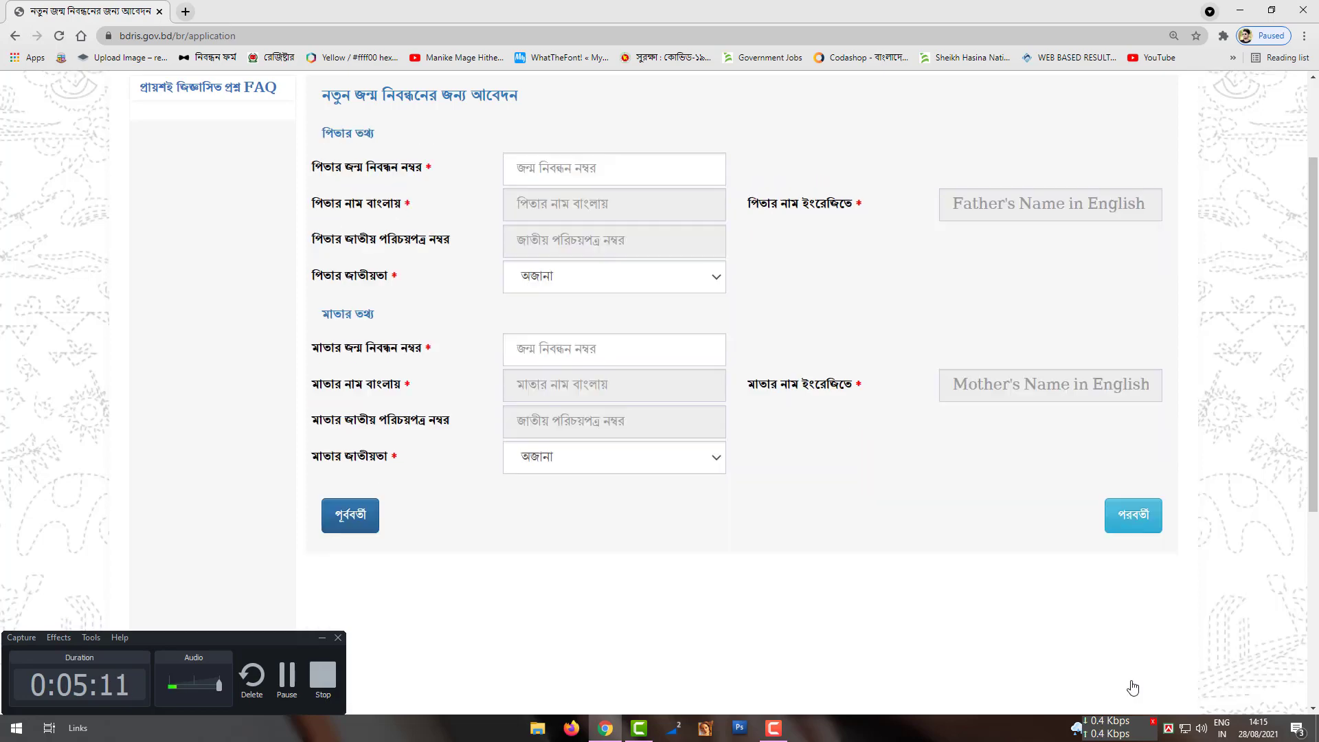
pyautogui.scroll(2, 727, 551)
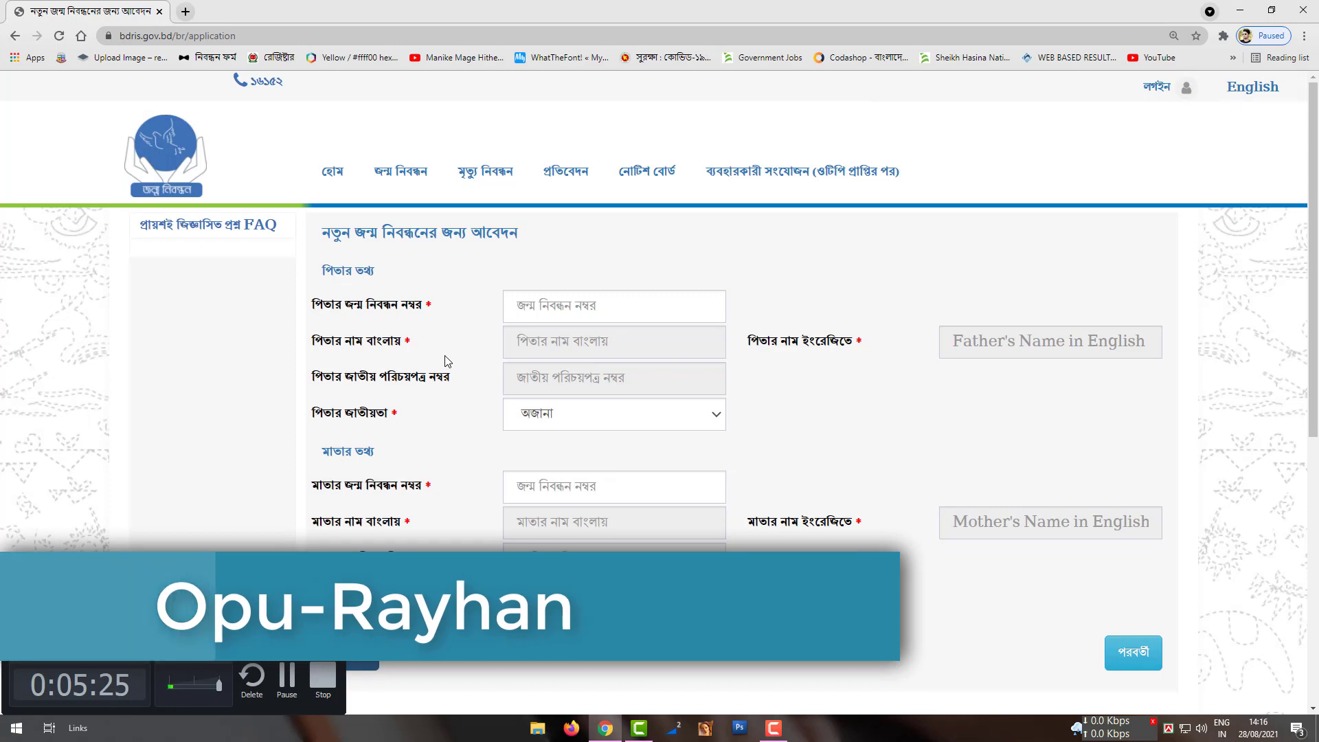
pyautogui.click(543, 346)
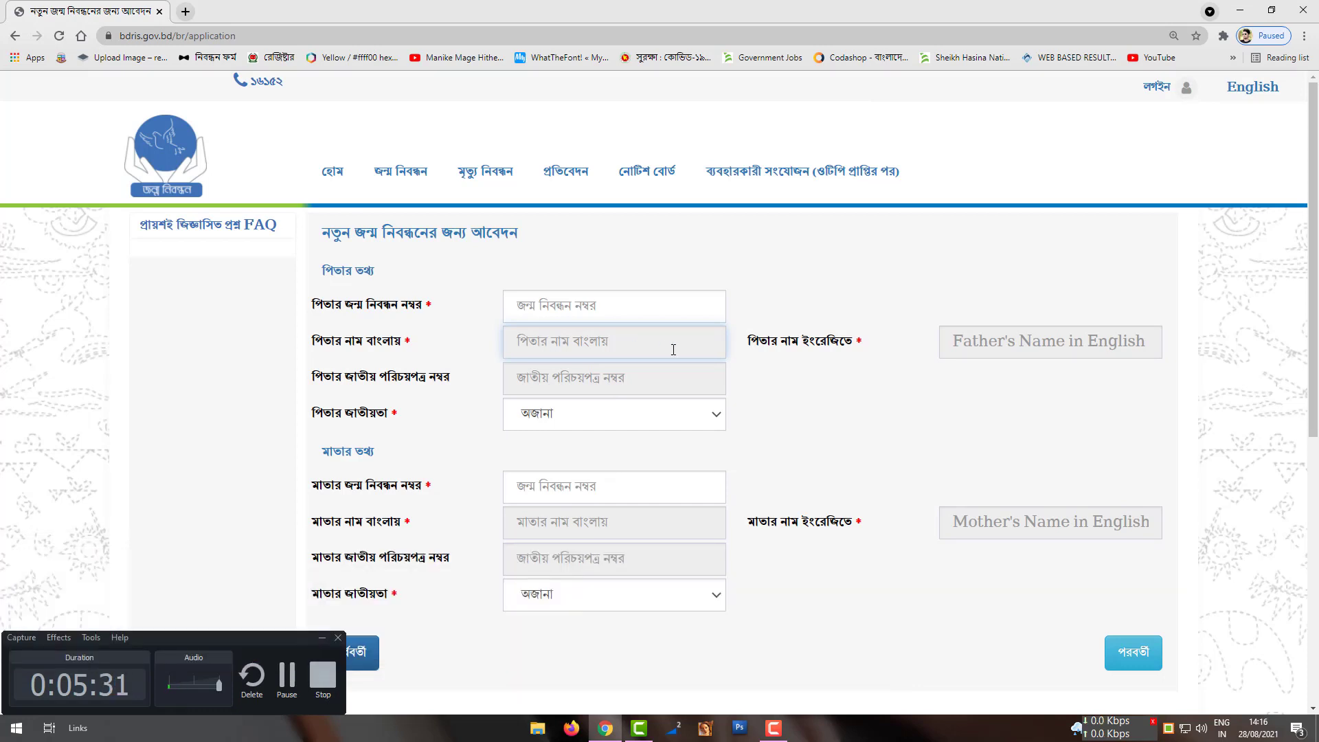
pyautogui.scroll(-1, 673, 350)
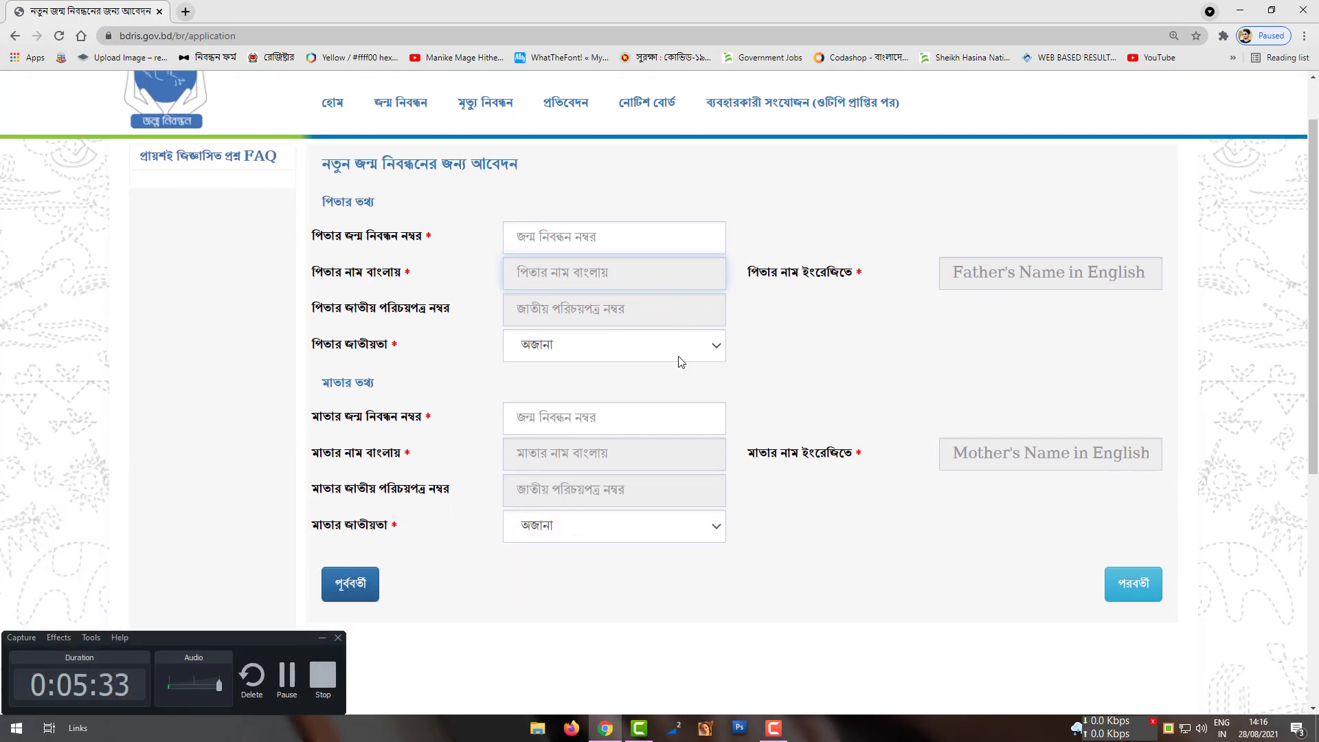
pyautogui.click(679, 356)
pyautogui.click(643, 430)
pyautogui.click(645, 350)
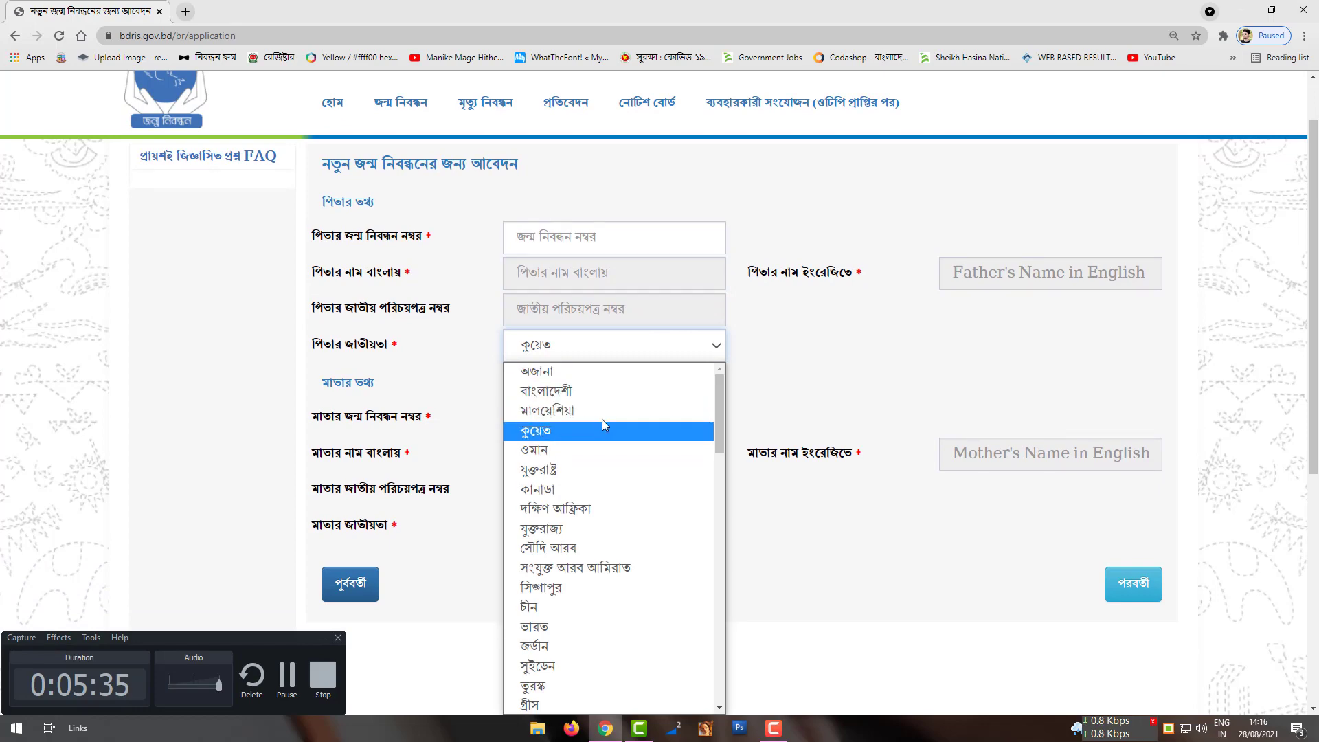
pyautogui.click(584, 391)
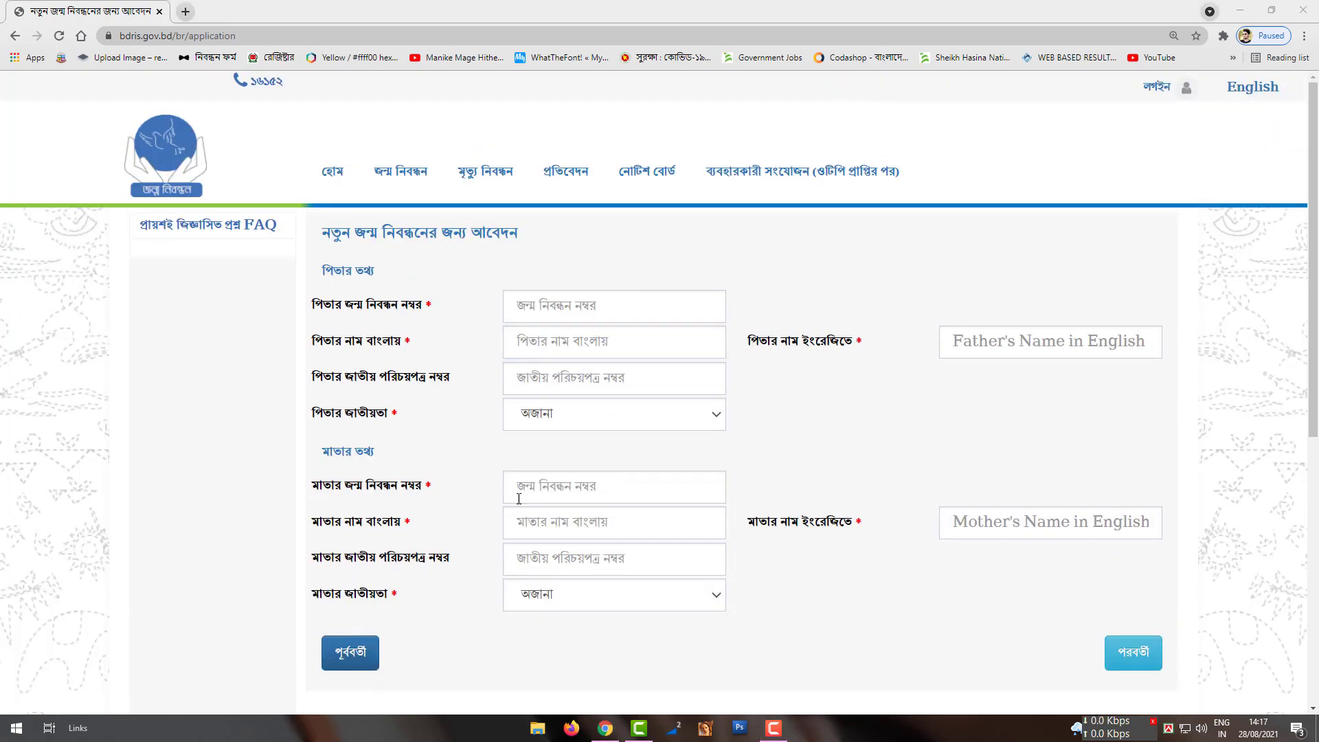
pyautogui.click(708, 730)
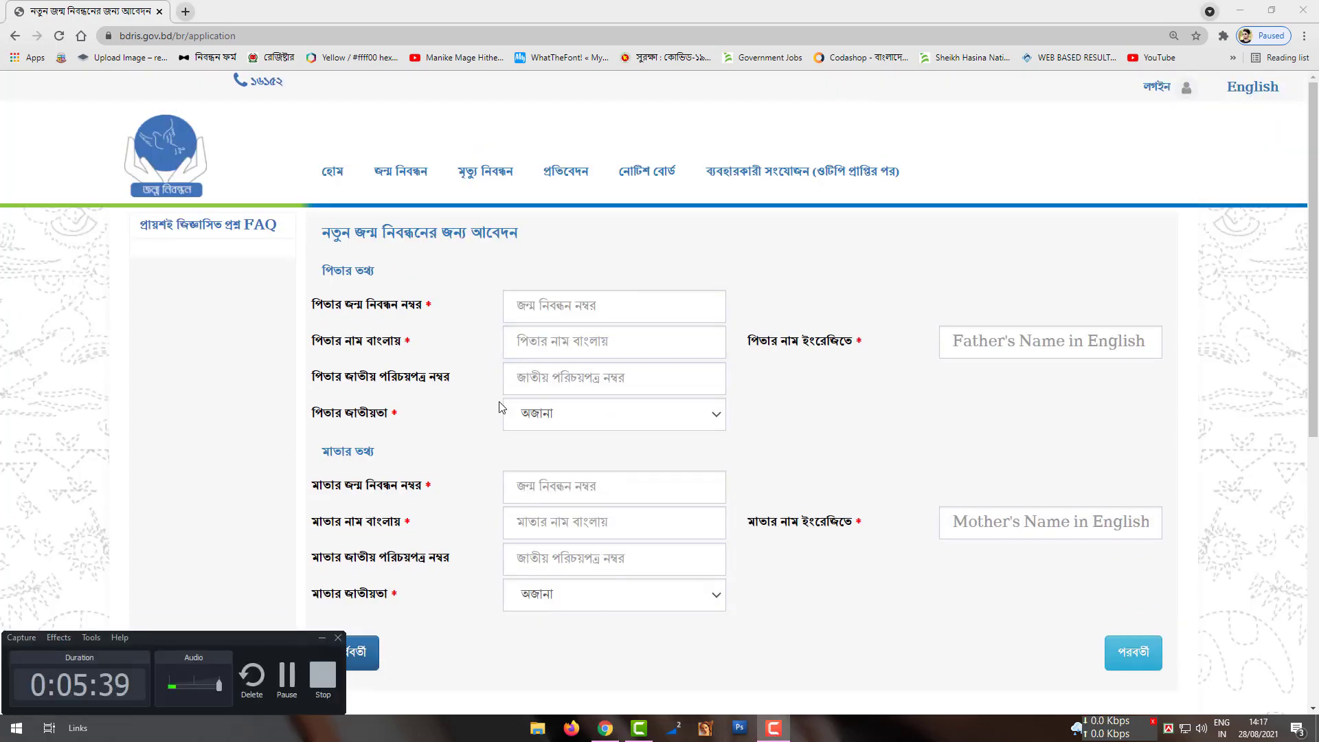
# Step: Enter the father's name as রহিম in Bangla and Rahim in English
pyautogui.click(577, 352)
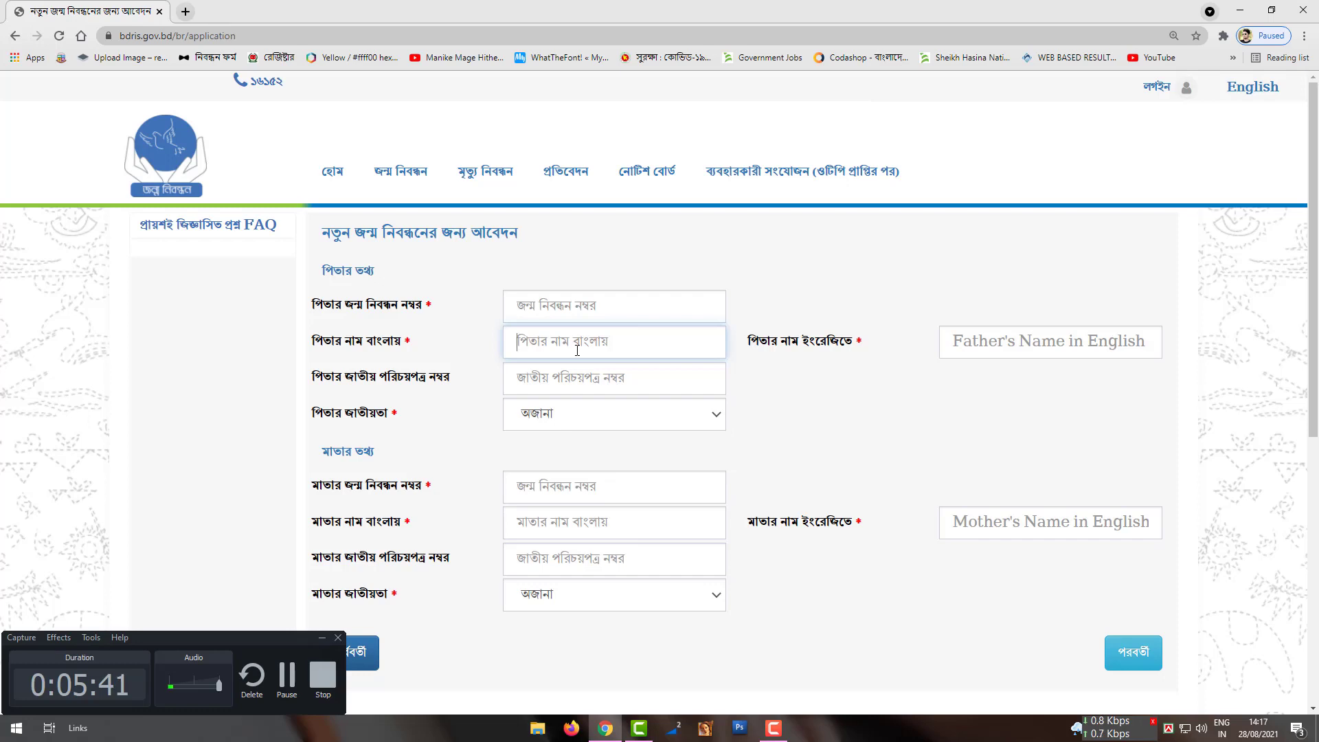
pyautogui.write('v')
pyautogui.press('BackSpace')
pyautogui.write('f')
pyautogui.press('BackSpace')
pyautogui.write('vdim')
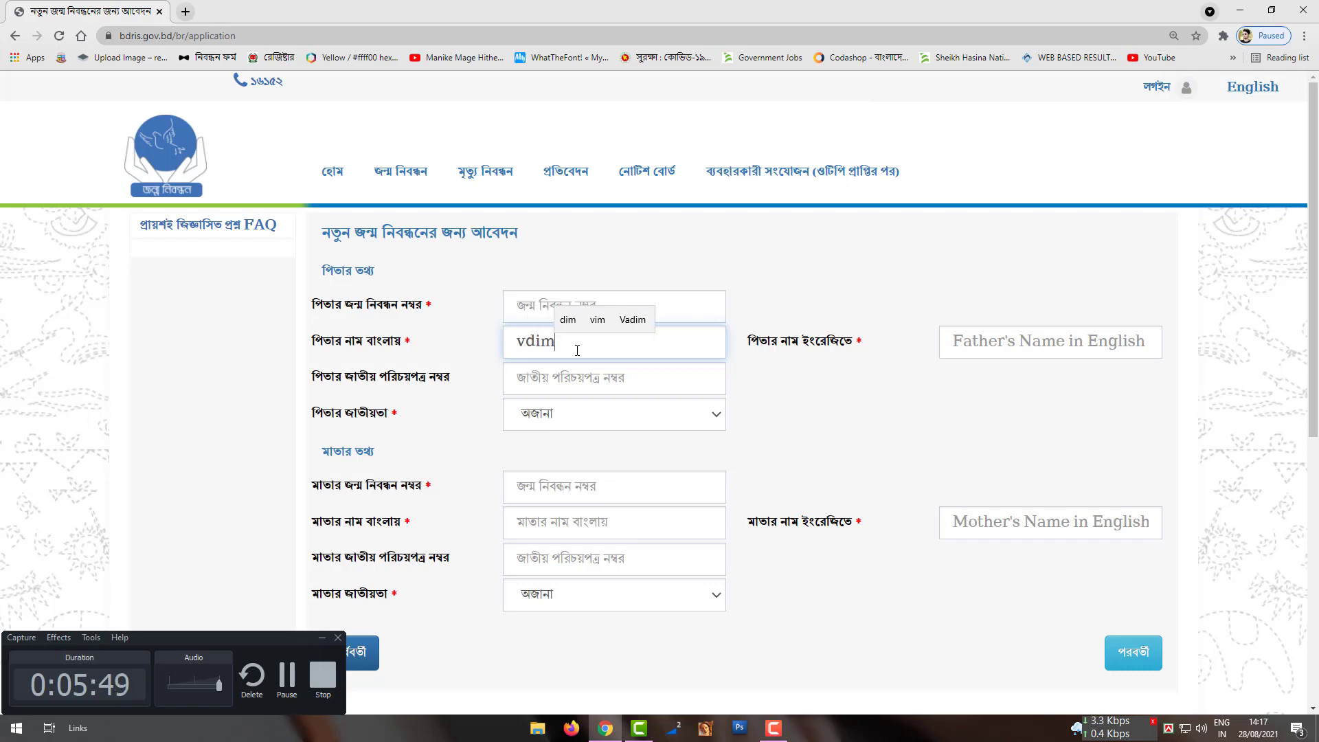
pyautogui.press('BackSpace')
pyautogui.press('BackSpace')
pyautogui.press('BackSpace')
pyautogui.write('f')
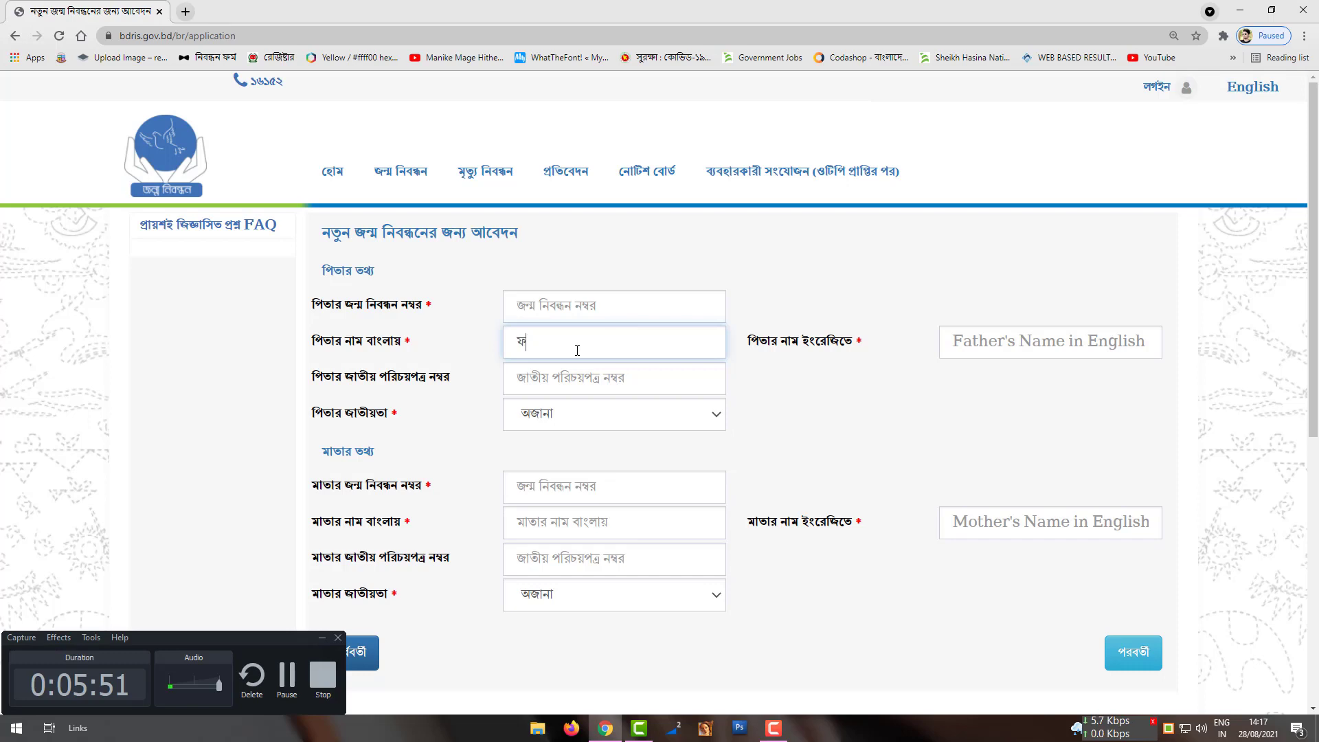
pyautogui.press('BackSpace')
pyautogui.write('r')
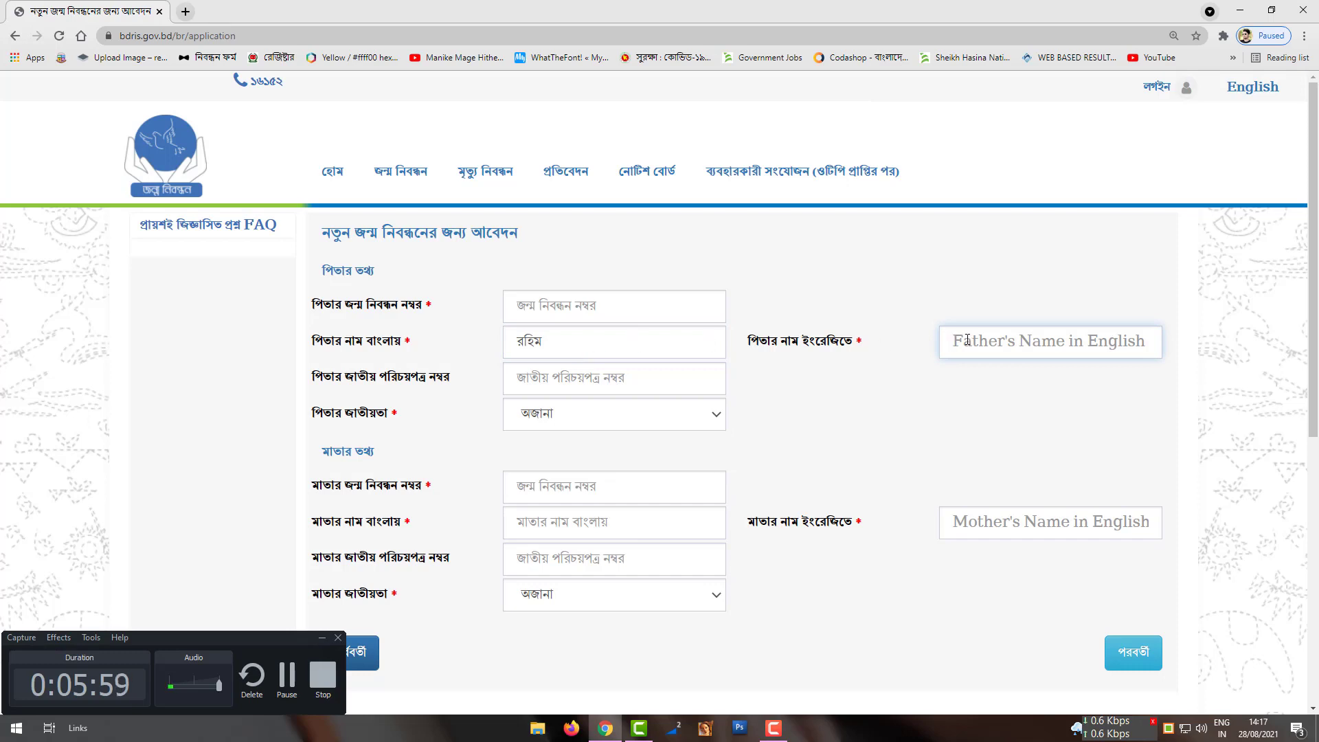
pyautogui.write('Ra')
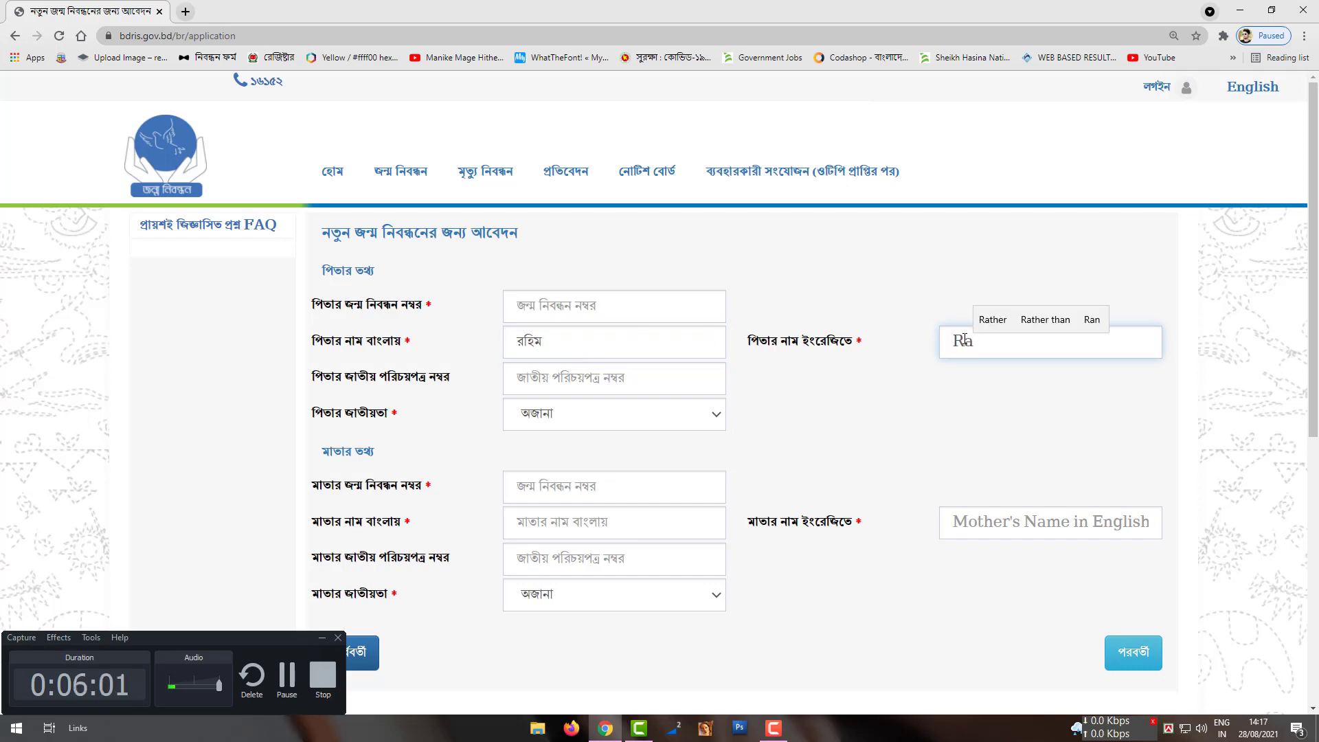
pyautogui.write('him')
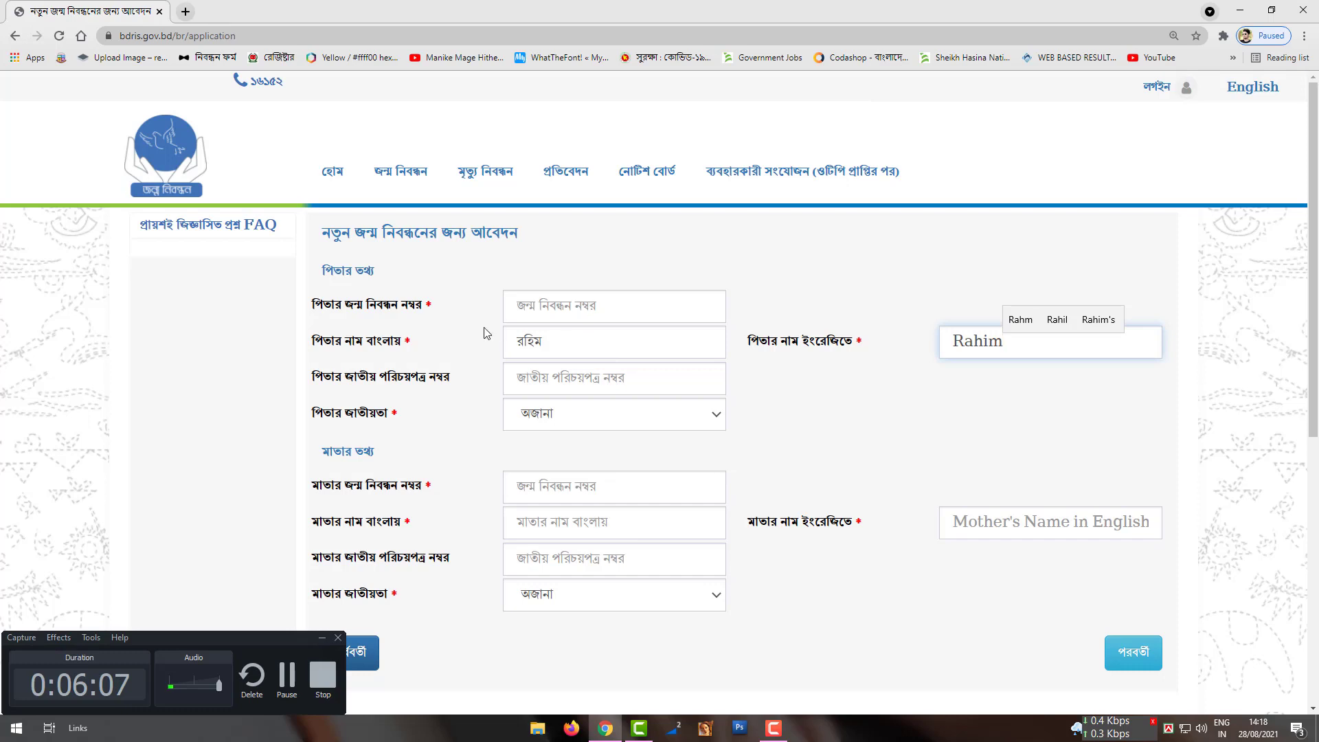
pyautogui.doubleClick(427, 311)
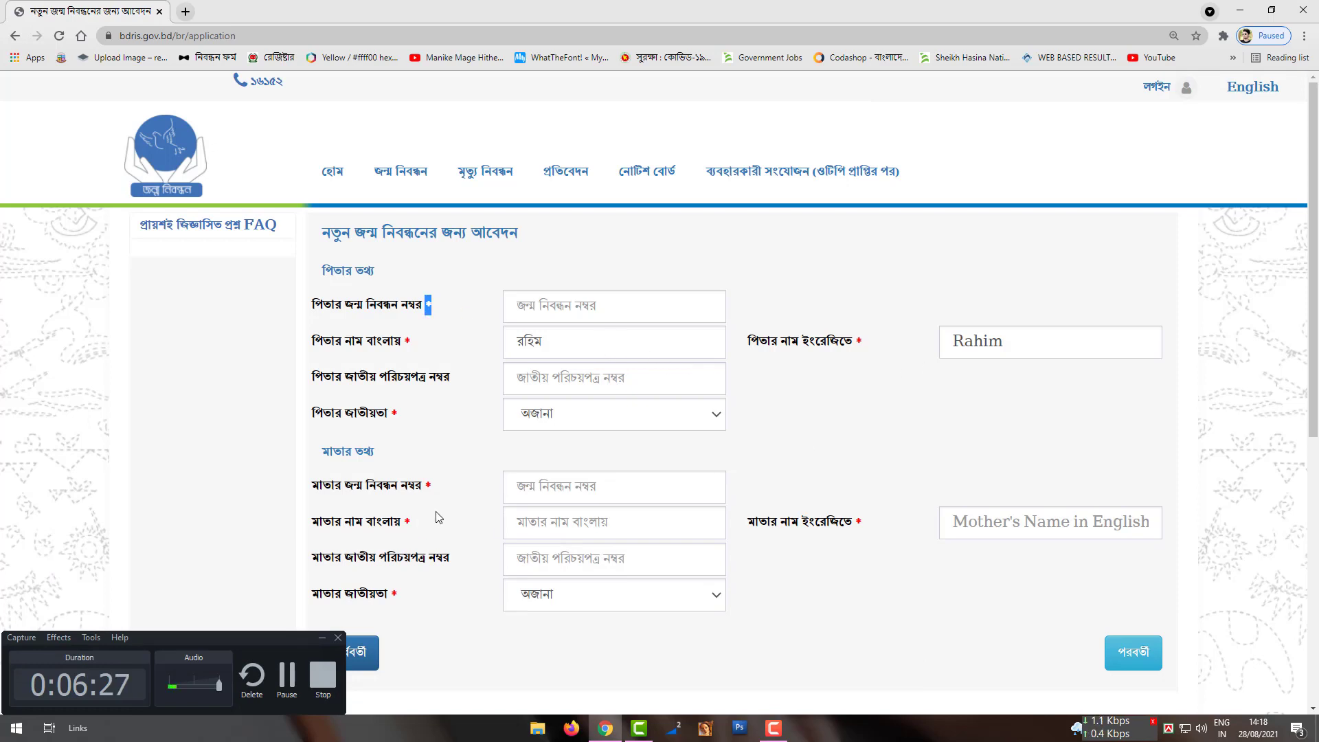
# Step: Enter the mother's name as Rehena in English and রেহেনা in Bangla
pyautogui.click(568, 525)
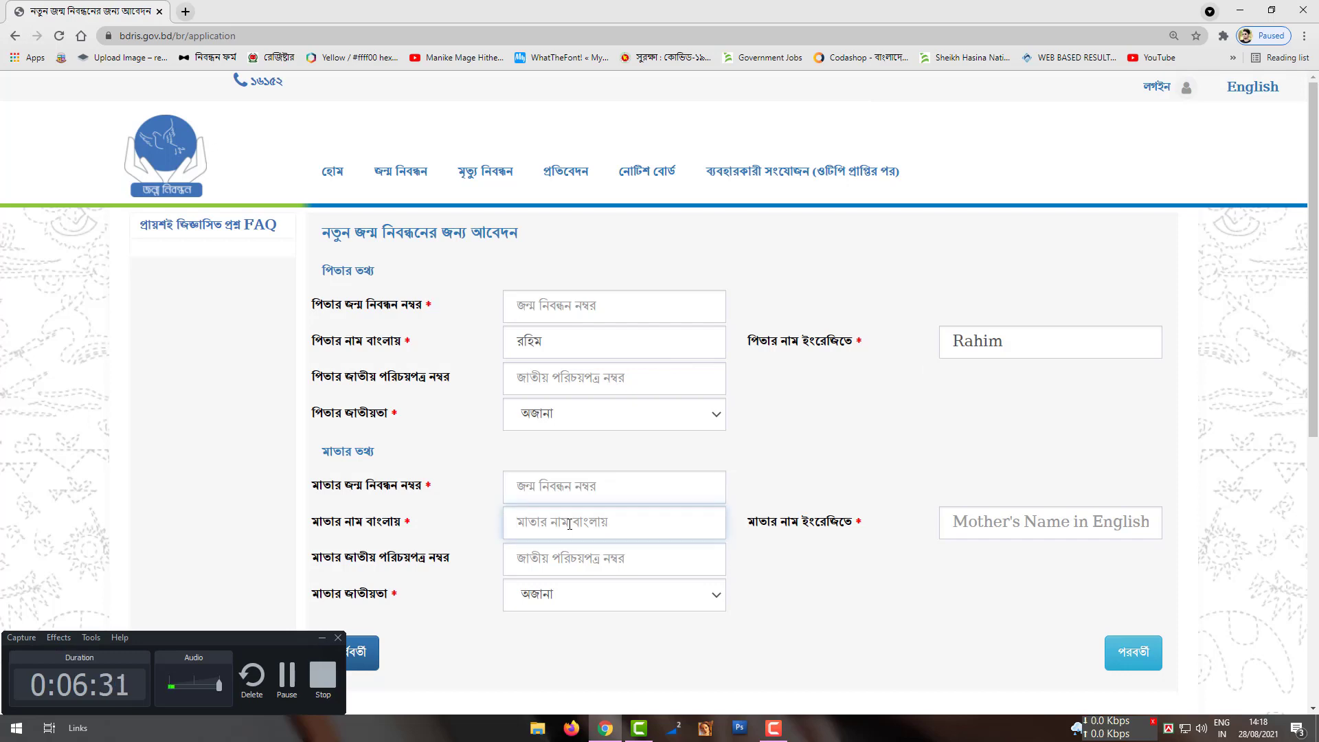
pyautogui.write('Reheb')
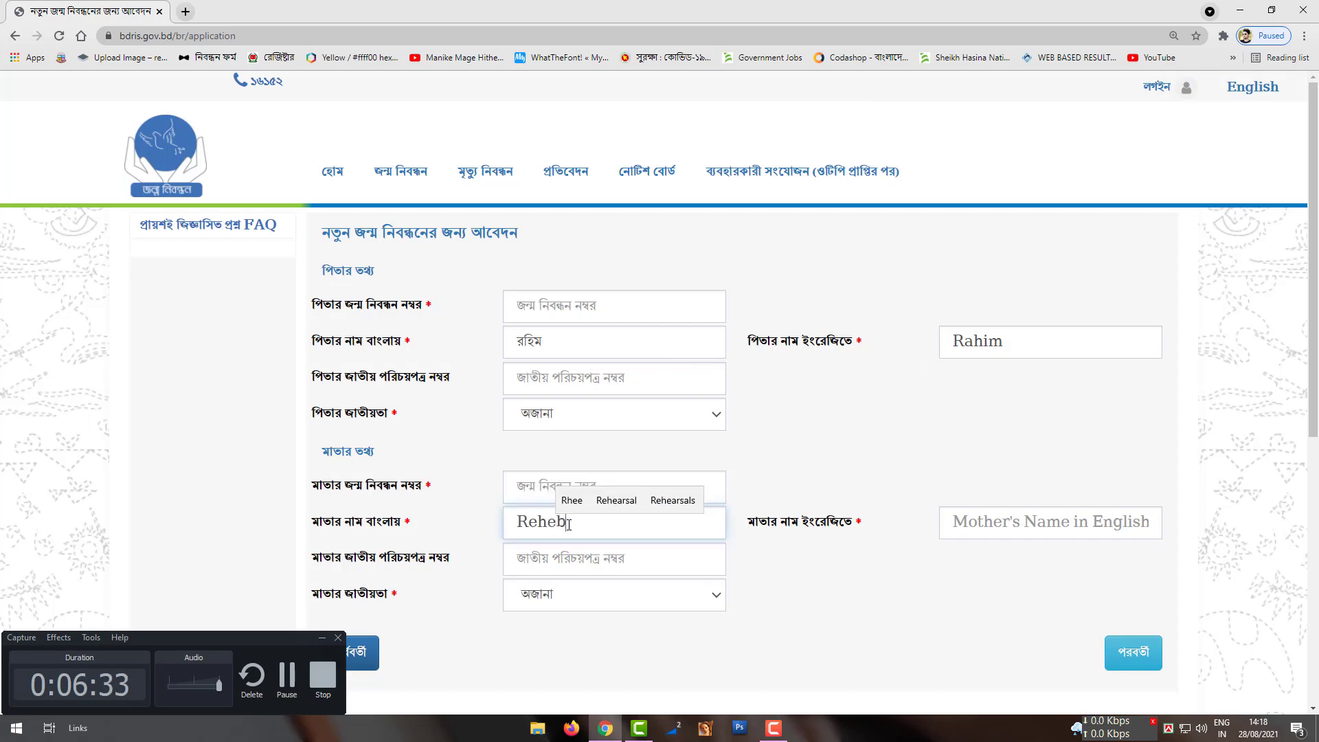
pyautogui.press('BackSpace')
pyautogui.write('na')
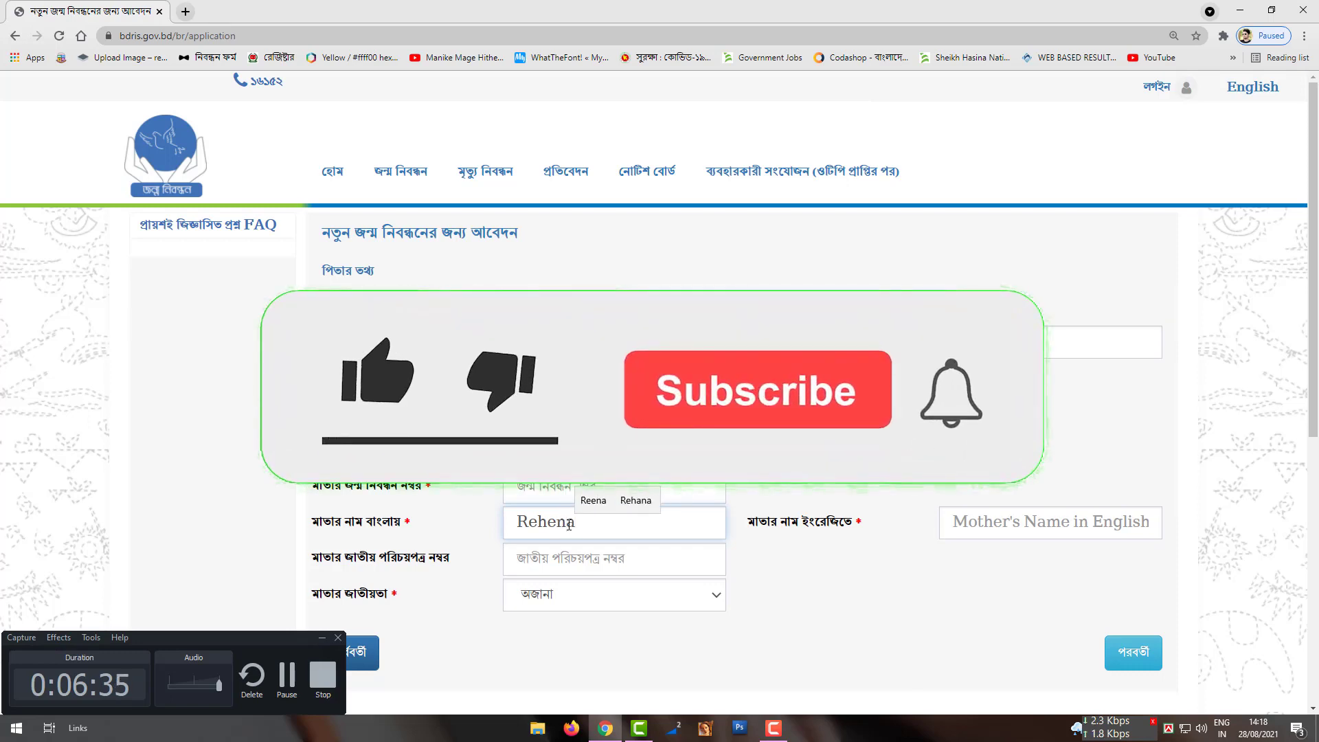
pyautogui.hotkey('shift', 'Left')
pyautogui.hotkey('shift', 'Left')
pyautogui.hotkey('shift', 'Left')
pyautogui.hotkey('shift', 'Left')
pyautogui.hotkey('shift', 'Left')
pyautogui.hotkey('shift', 'Left')
pyautogui.hotkey('ctrl', 'c')
pyautogui.press('BackSpace')
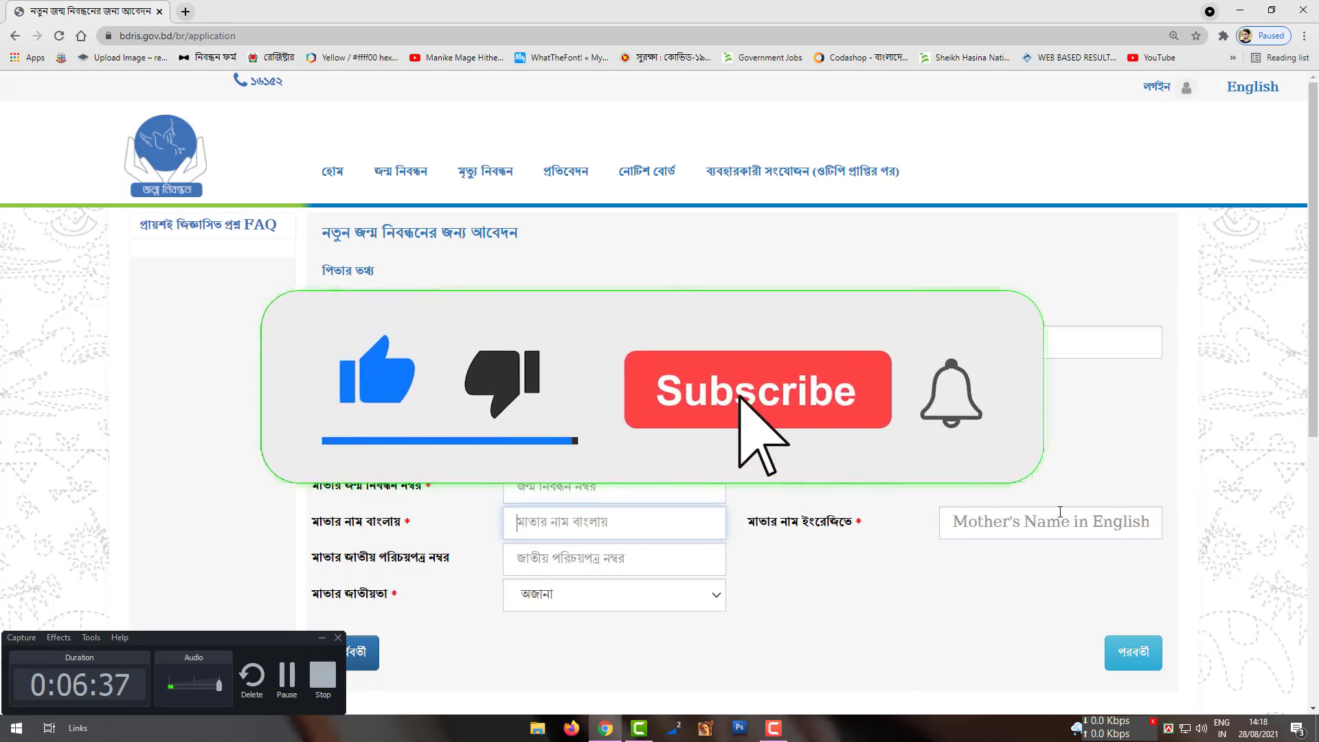
pyautogui.click(1060, 517)
pyautogui.hotkey('ctrl', 'v')
pyautogui.click(615, 523)
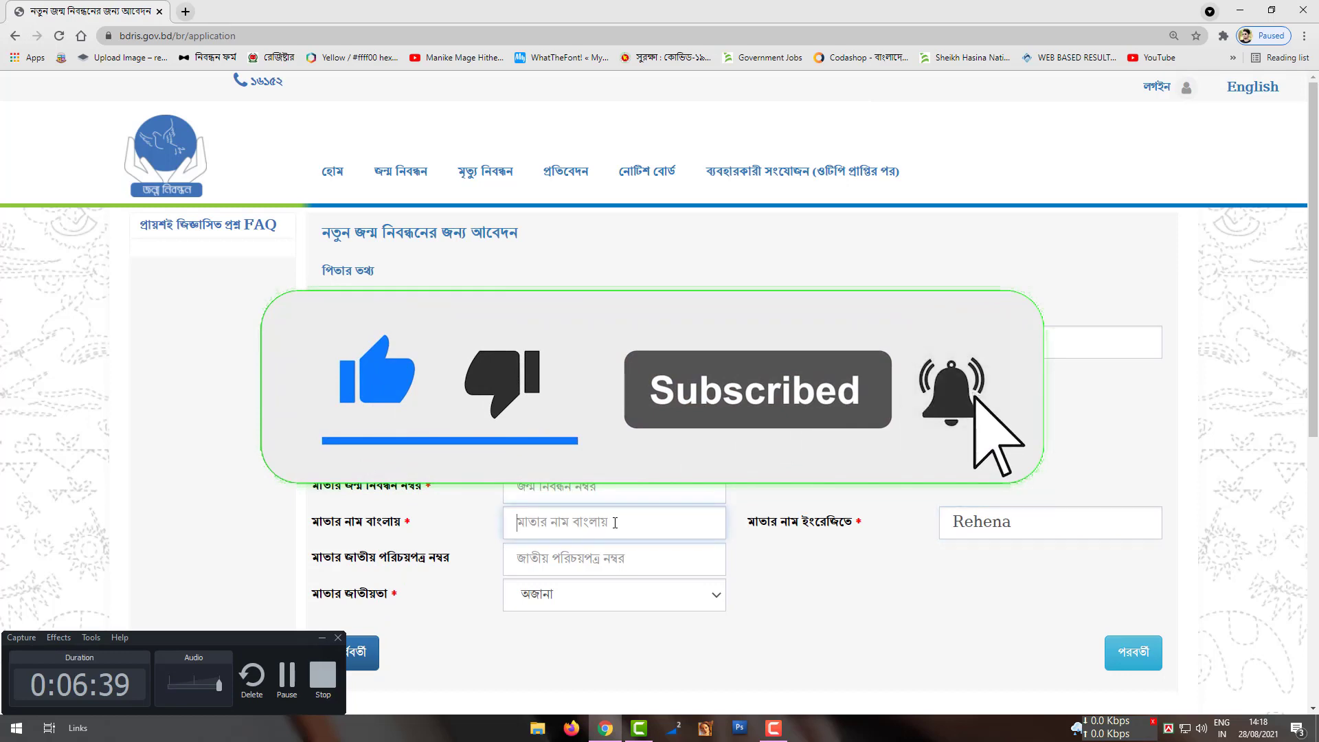
pyautogui.write('রে')
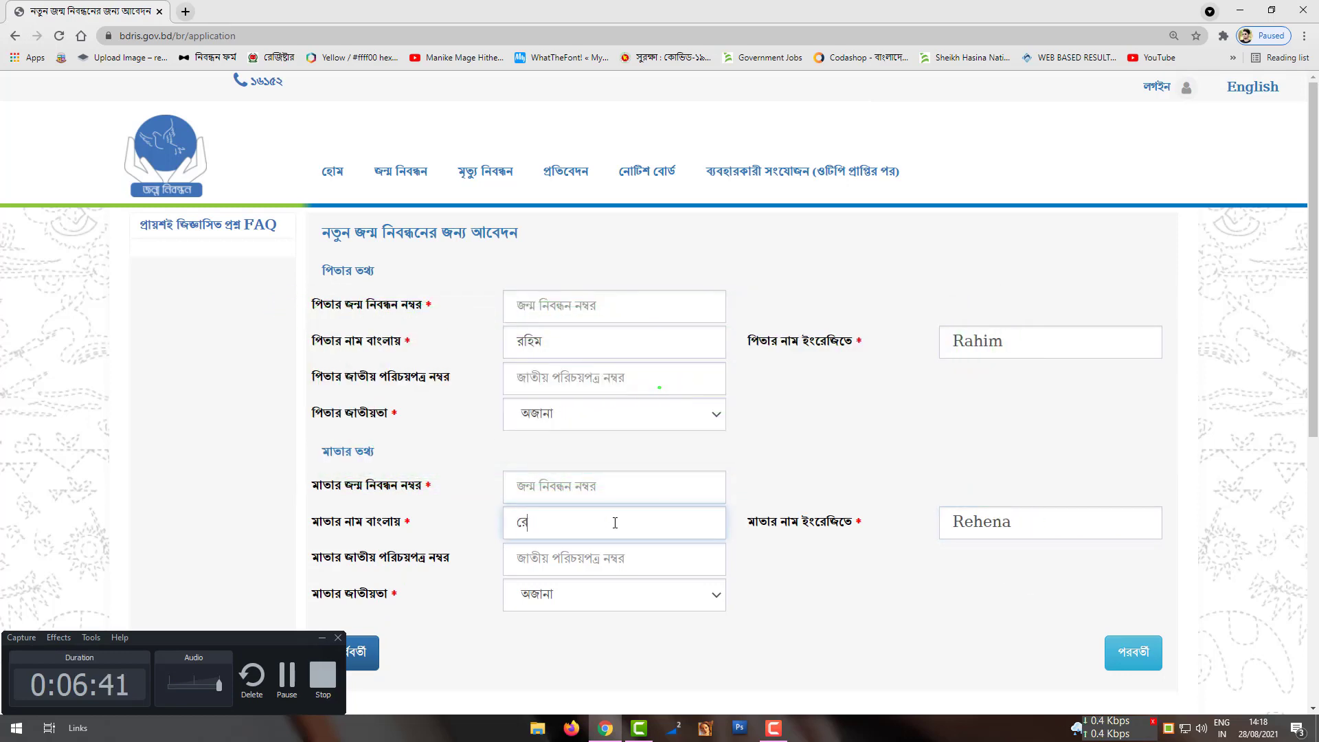
pyautogui.write('হেনা')
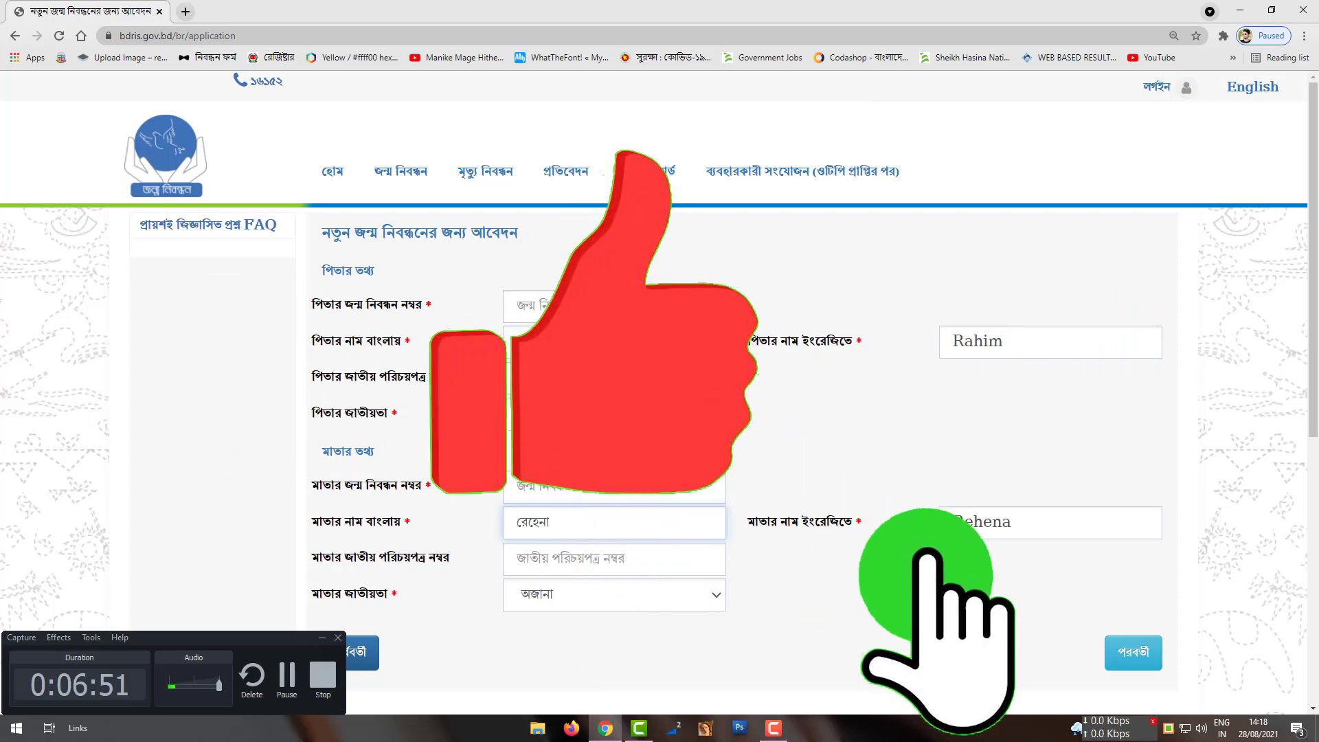
# Step: Set both the father's and mother's nationality to বাংলাদেশী
pyautogui.click(604, 594)
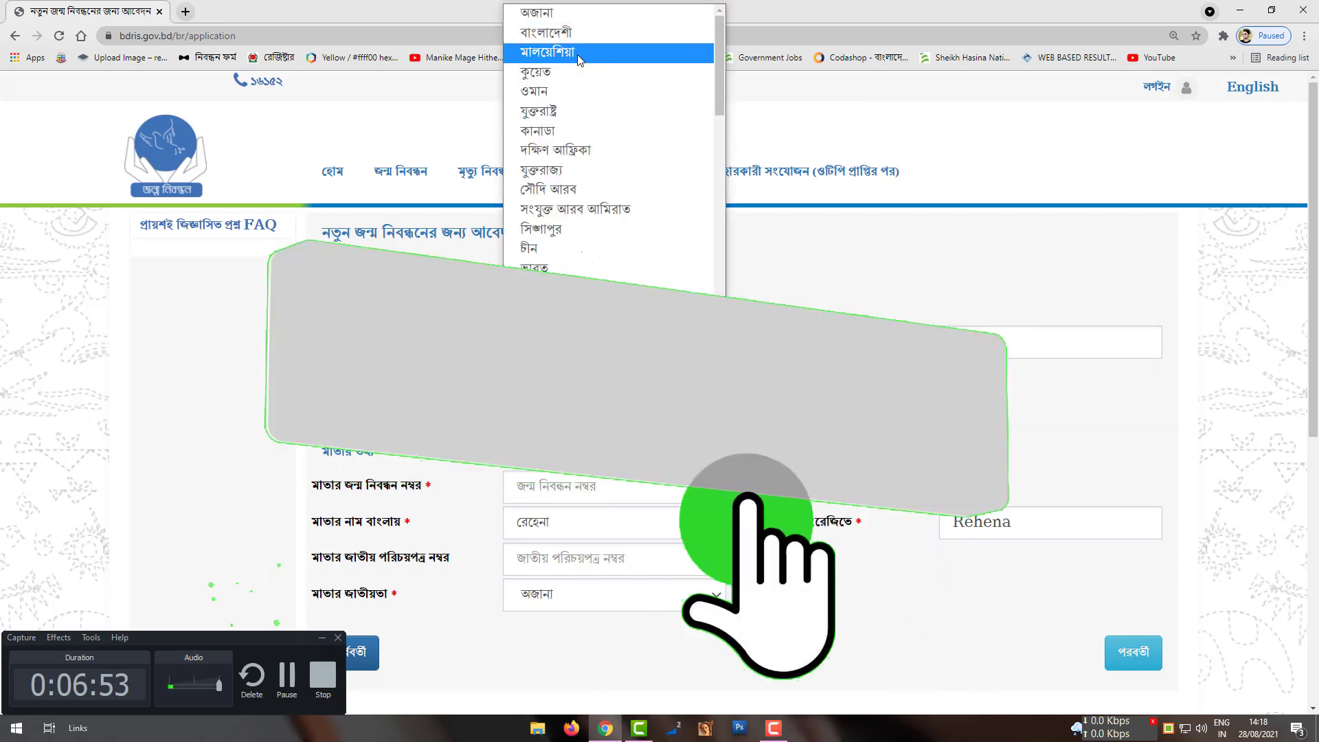
pyautogui.click(581, 34)
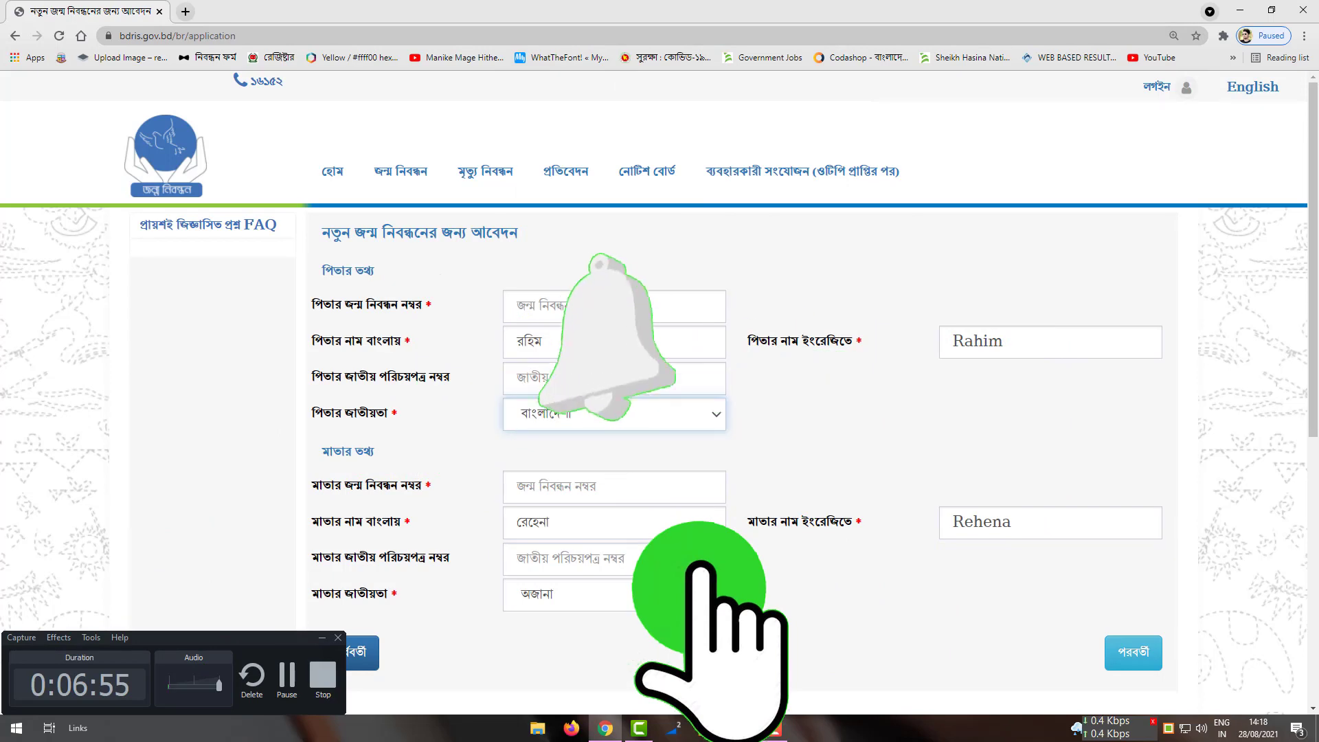
pyautogui.click(604, 595)
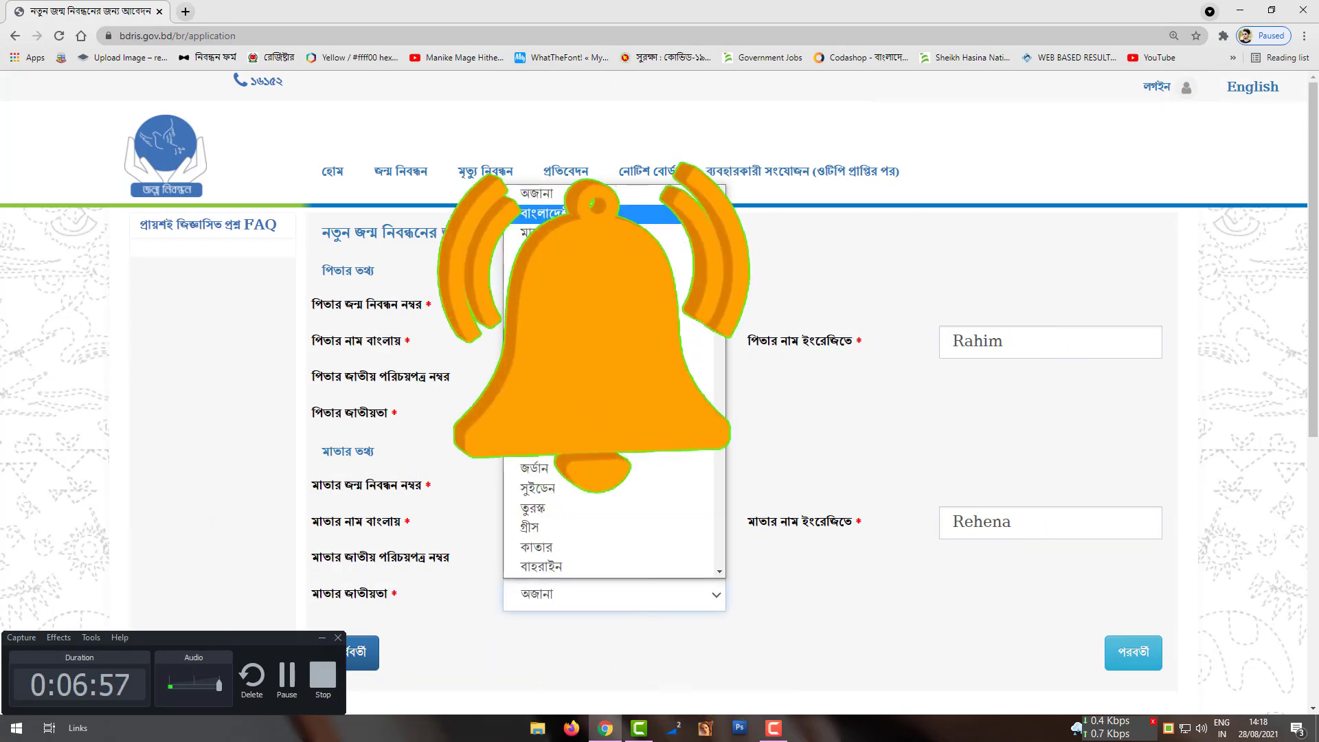
pyautogui.click(543, 214)
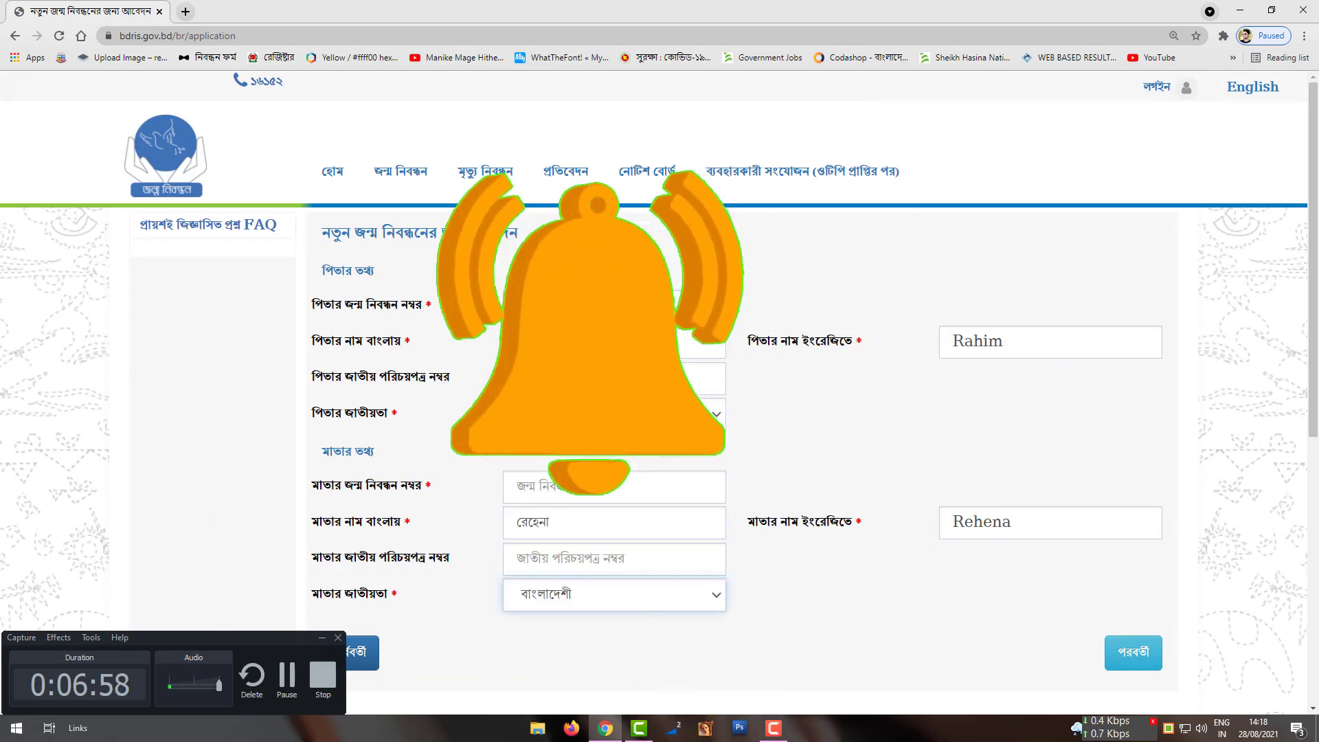
# Step: Advance from the parents' details to the address questions
pyautogui.click(1133, 665)
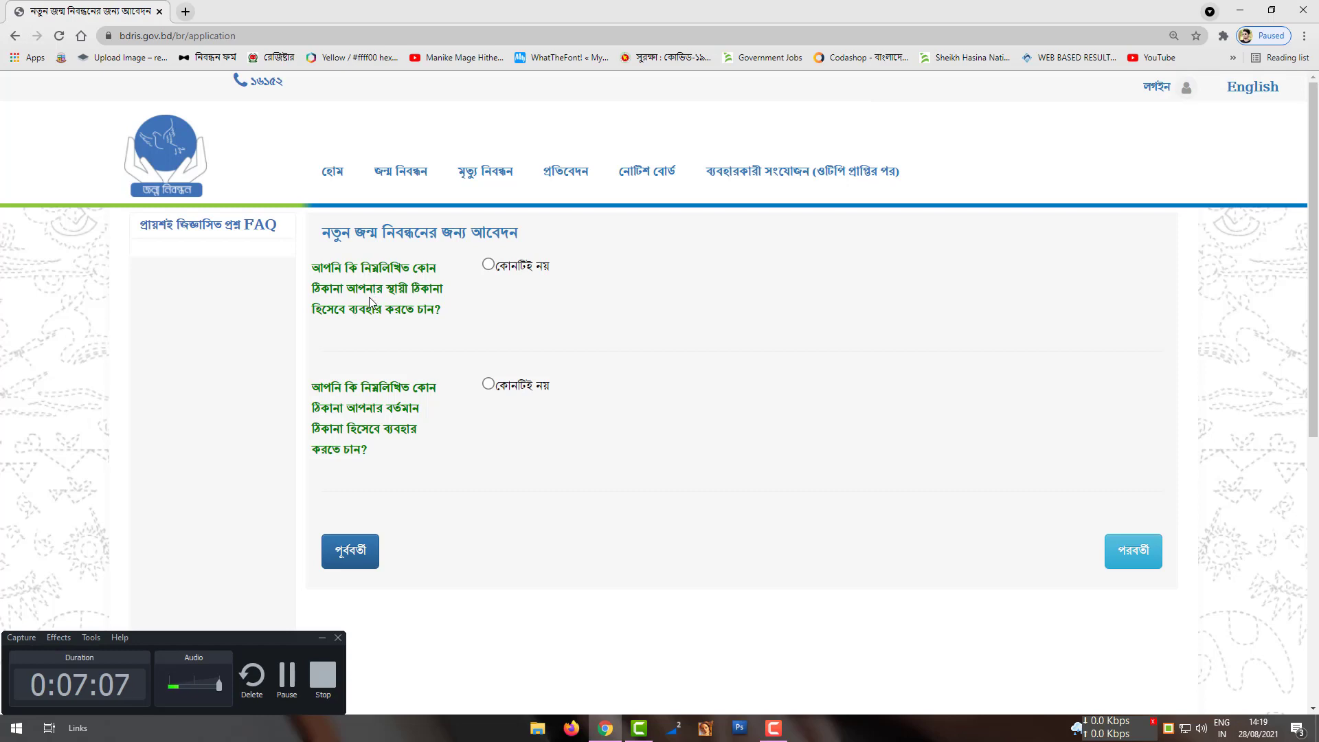
# Step: Answer none and set permanent address to রাজশাহী বিভাগ, পাবনা, চাটমোহর, গুনাইগাছা, ওয়ার্ড - 1
pyautogui.click(488, 266)
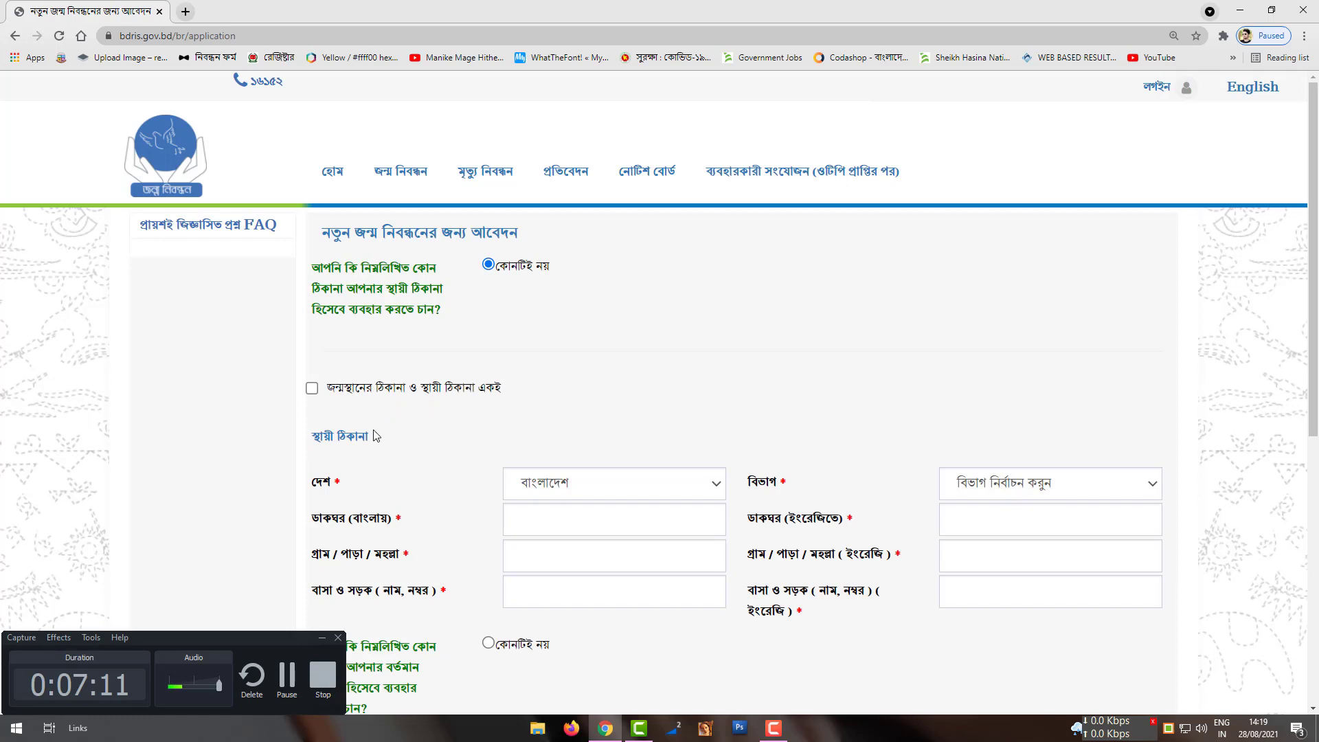
pyautogui.scroll(-1, 465, 417)
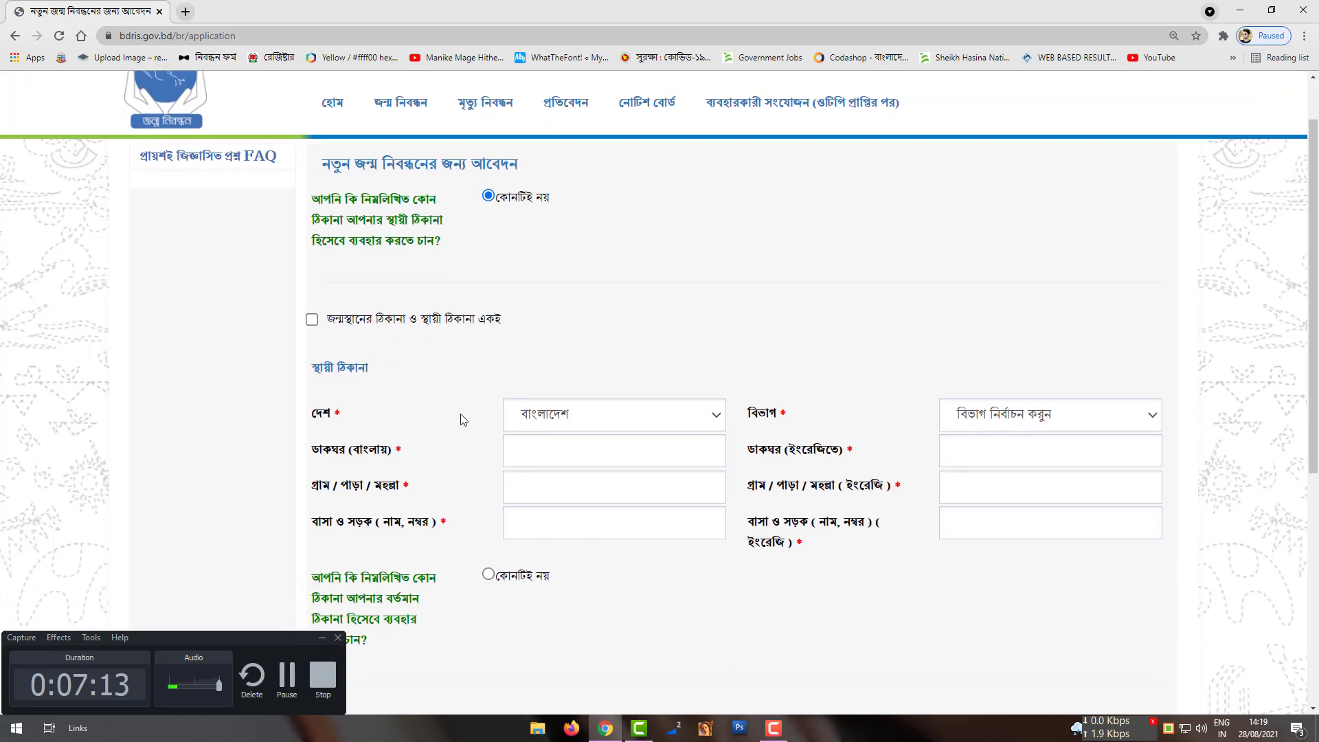
pyautogui.click(596, 412)
pyautogui.click(907, 415)
pyautogui.click(997, 414)
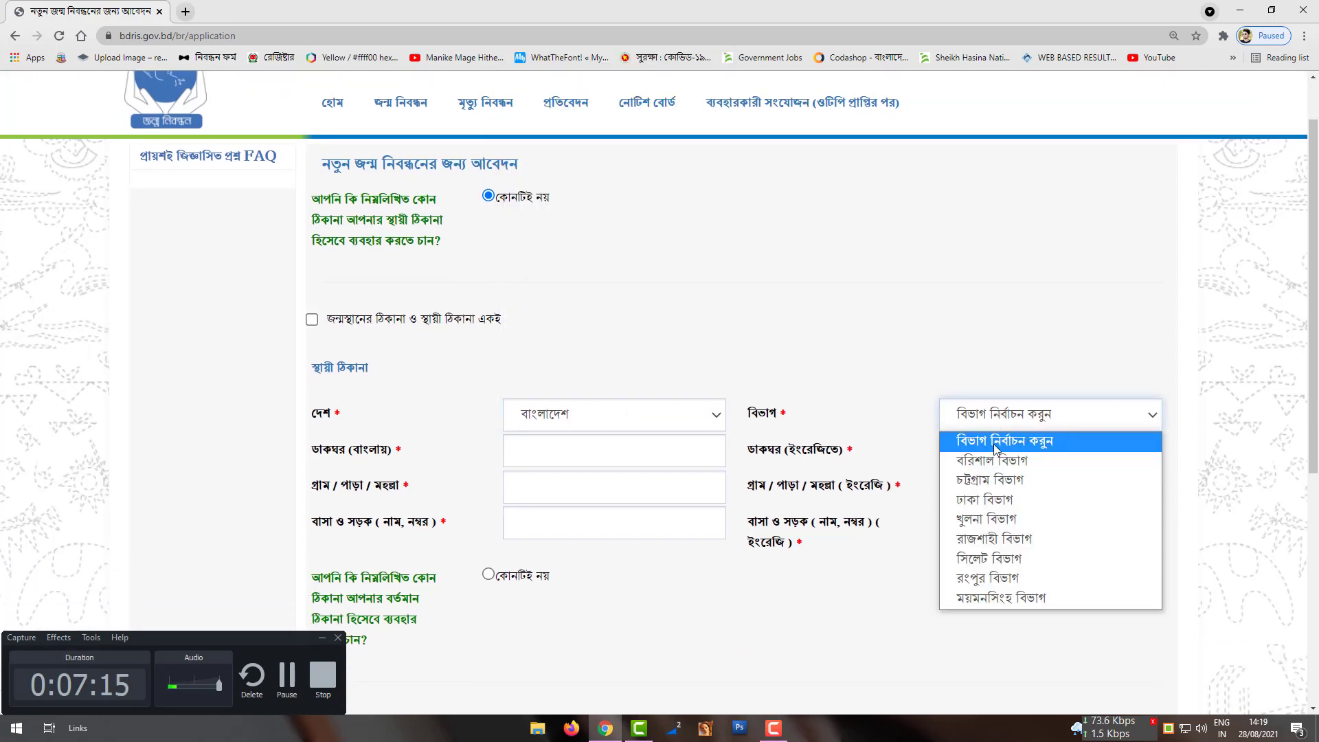
pyautogui.click(996, 538)
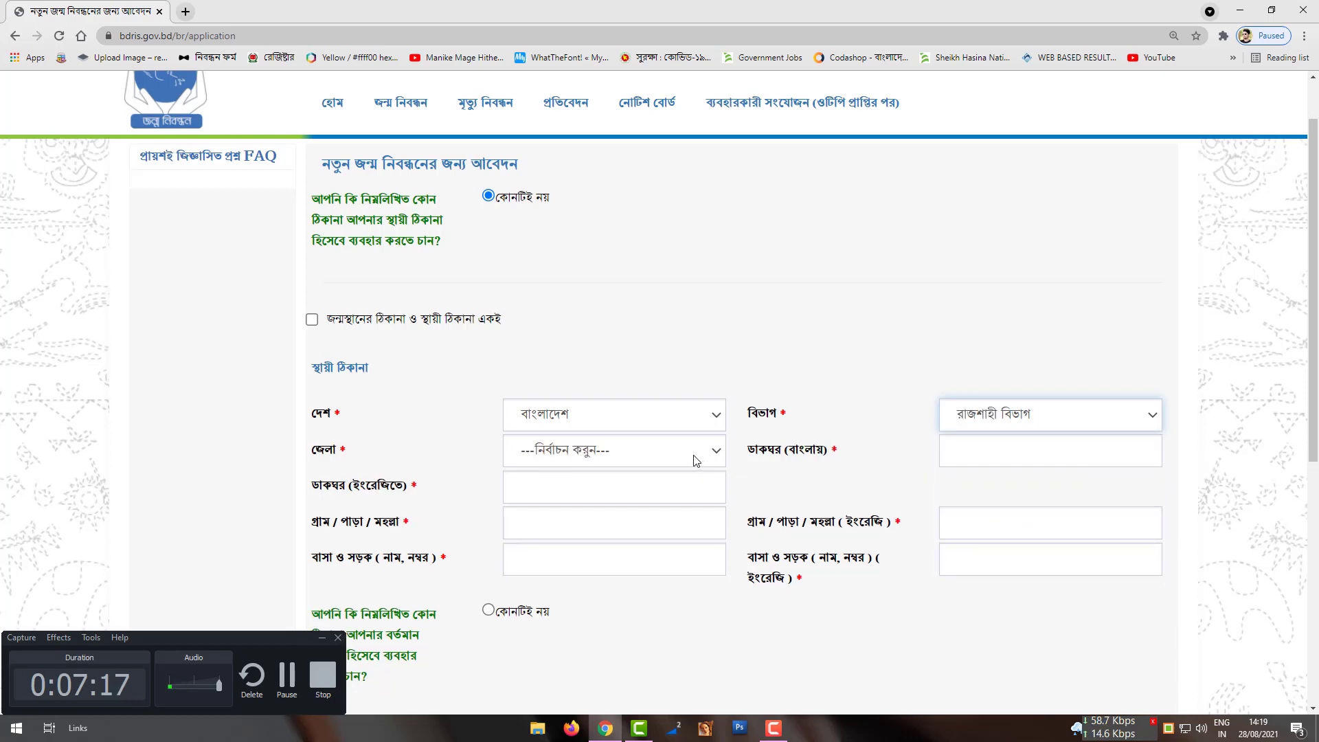
pyautogui.click(695, 460)
pyautogui.click(603, 589)
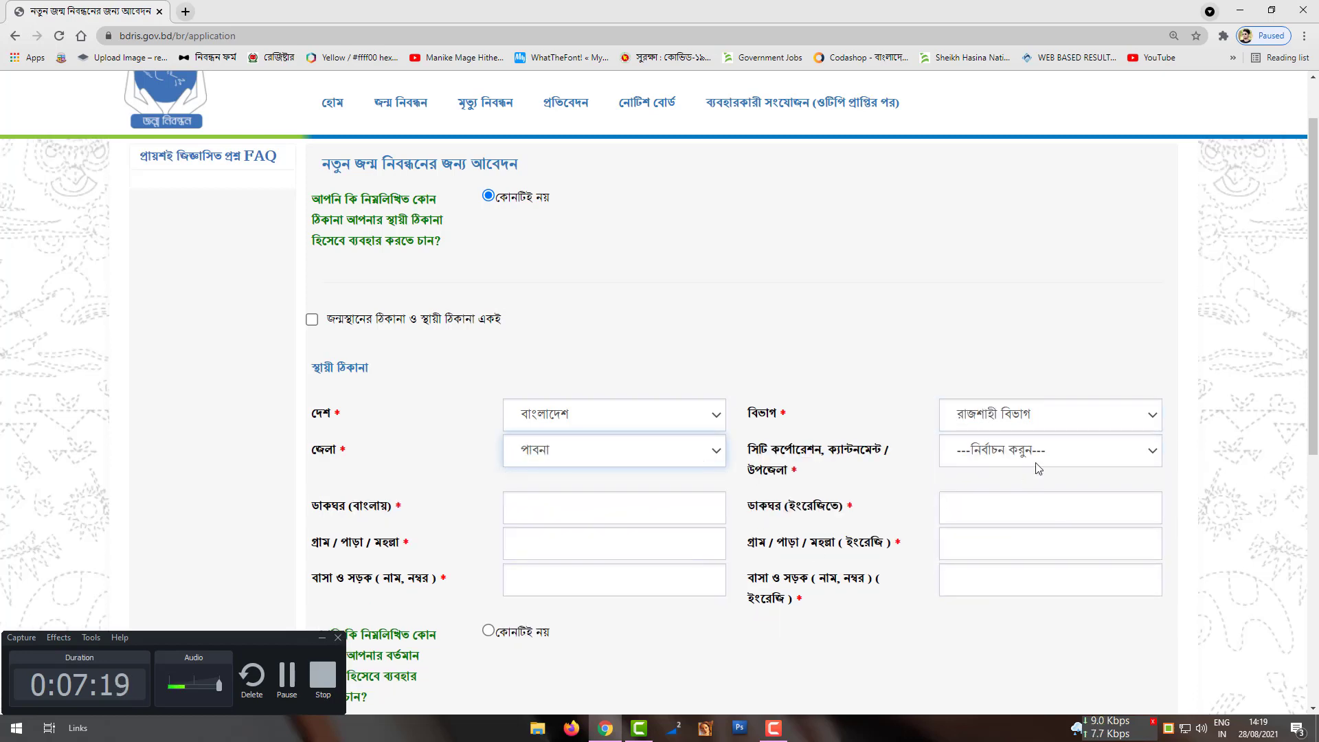
pyautogui.click(1038, 459)
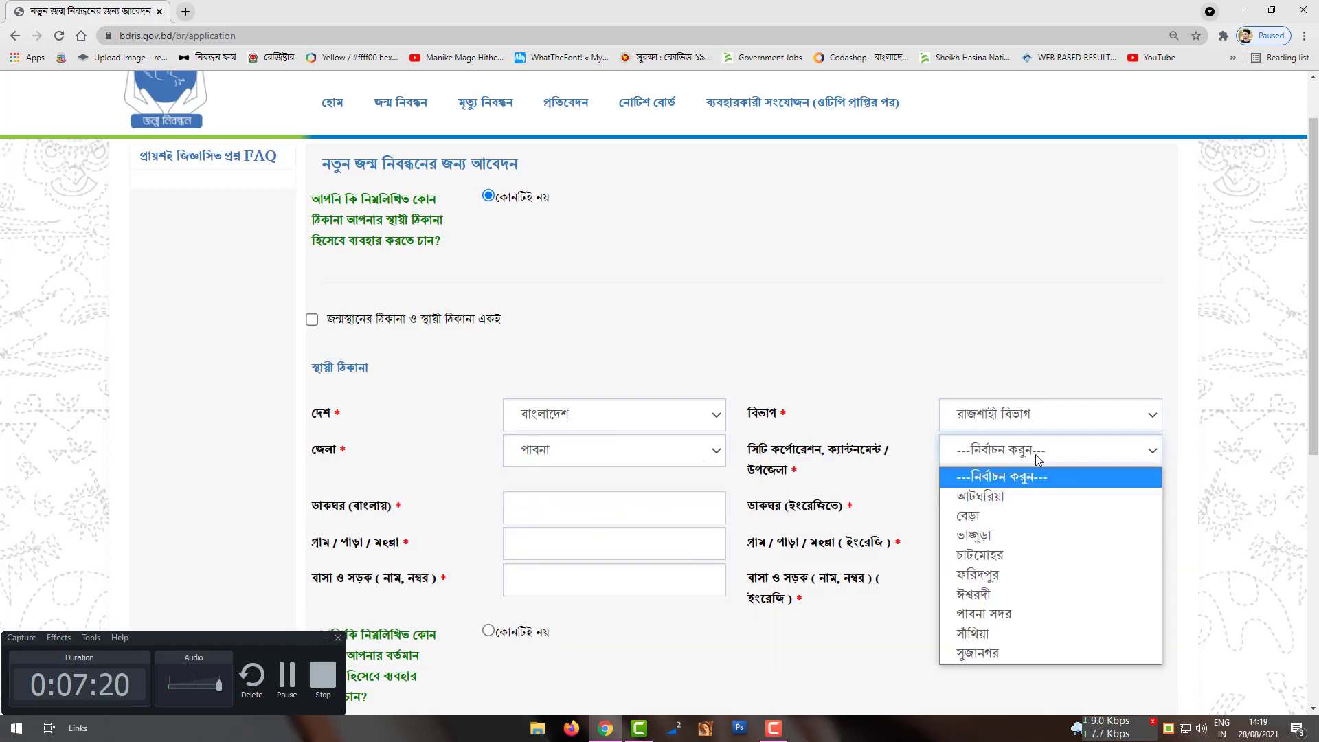
pyautogui.click(1000, 555)
pyautogui.click(684, 517)
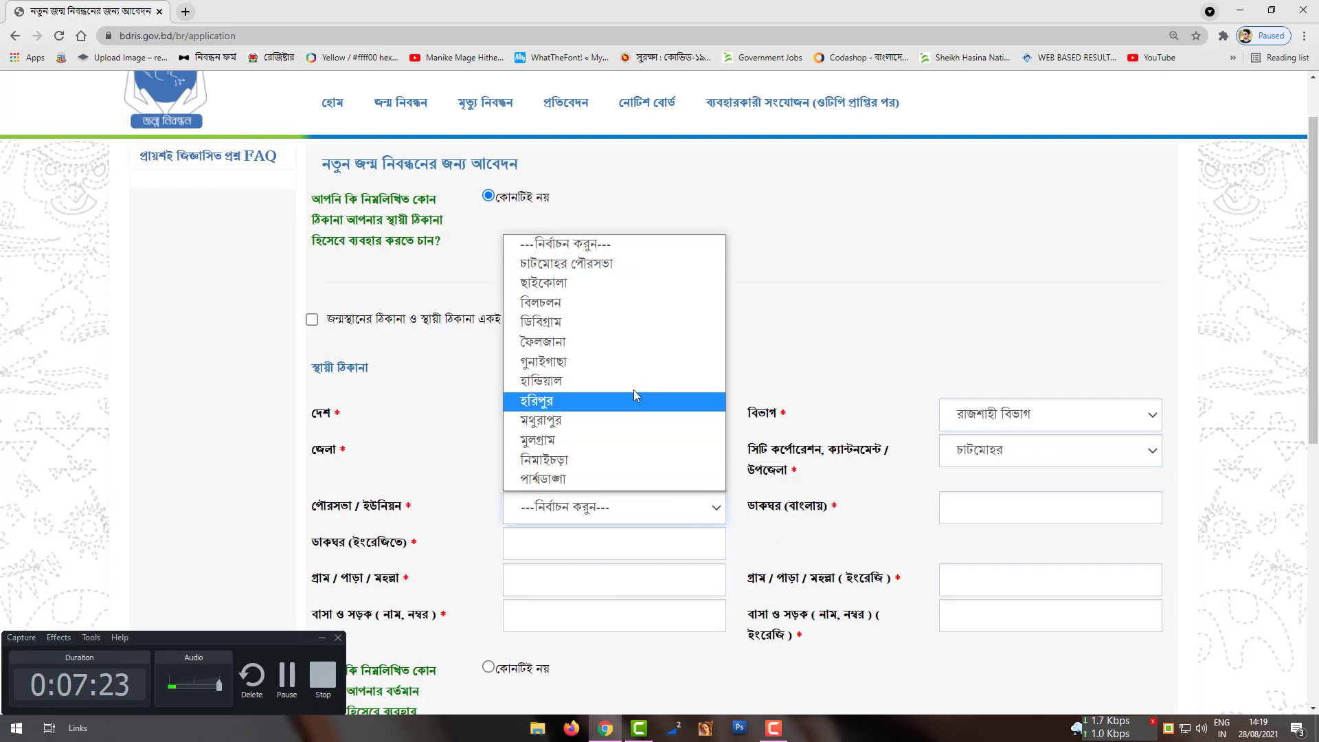
pyautogui.click(641, 369)
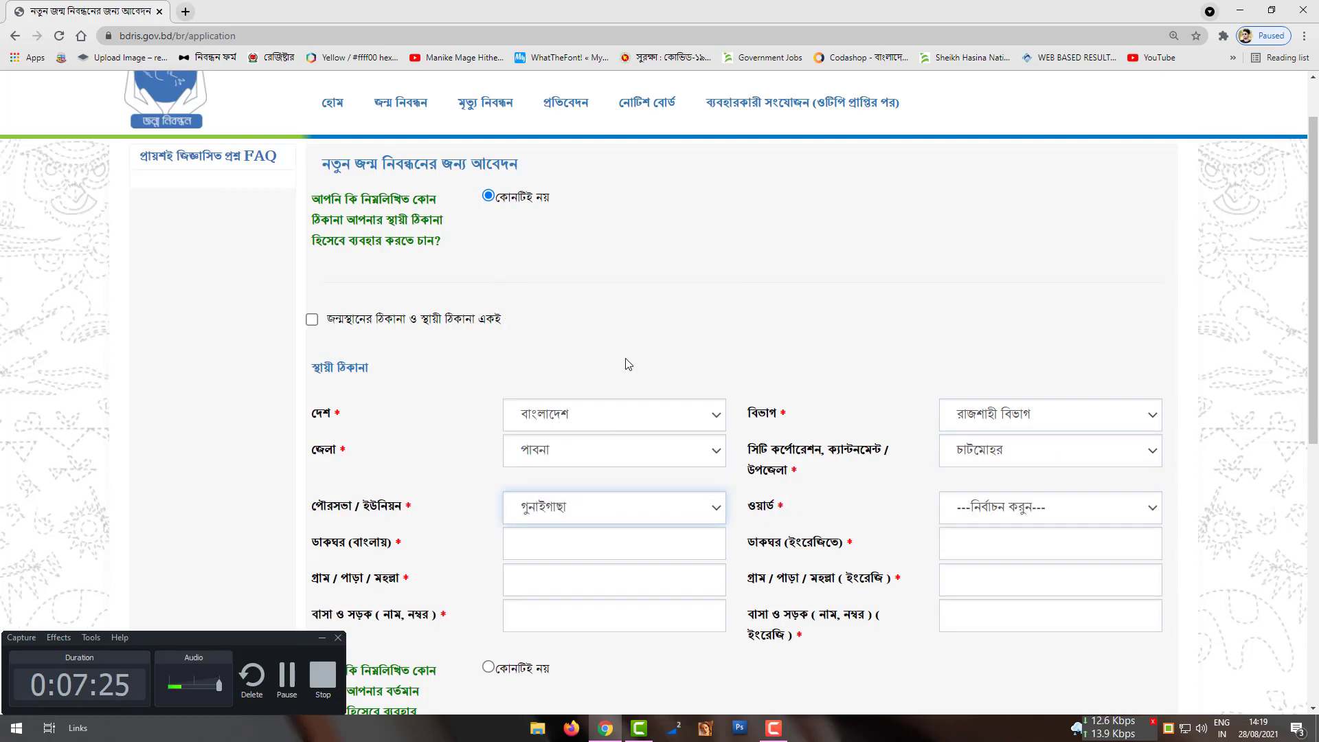
pyautogui.click(1005, 517)
pyautogui.click(998, 323)
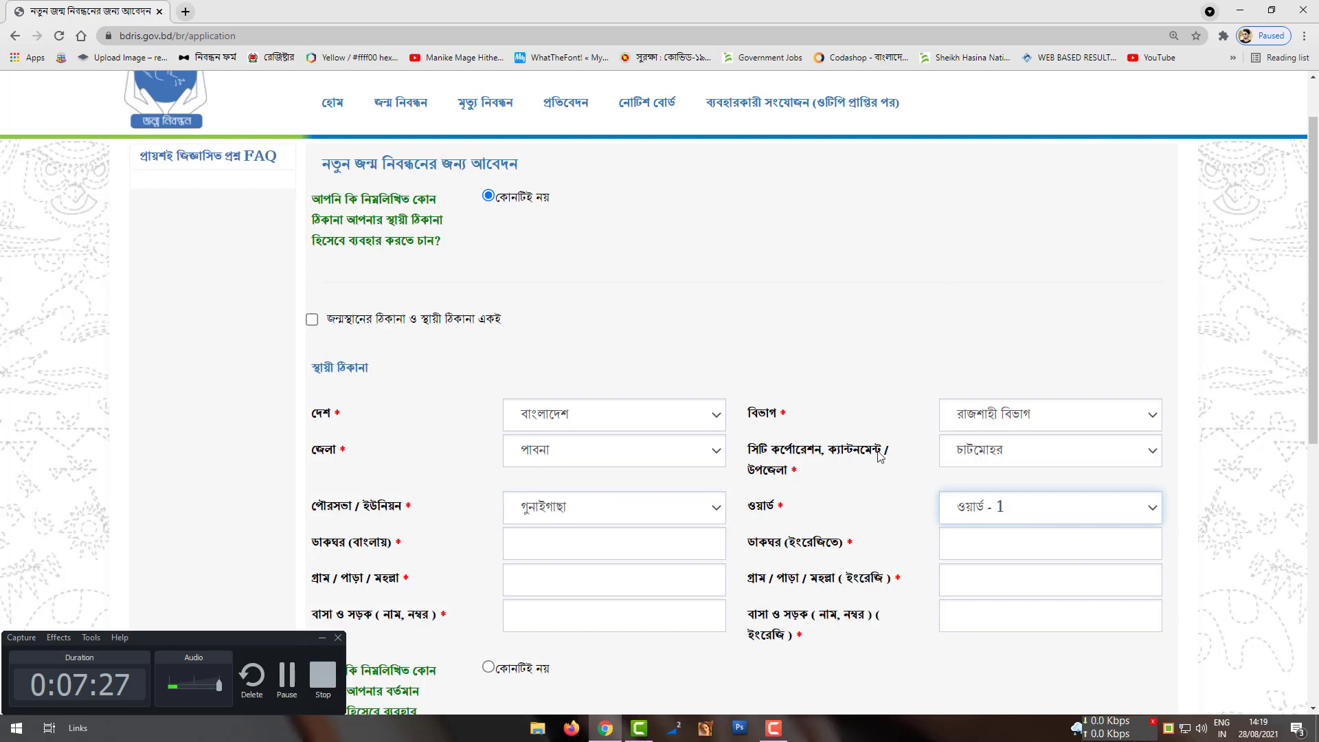
# Step: Fill post office জন্তিহার/Jantihar, '-' for village and house, then mark permanent same as birthplace
pyautogui.scroll(-2, 720, 455)
pyautogui.click(610, 413)
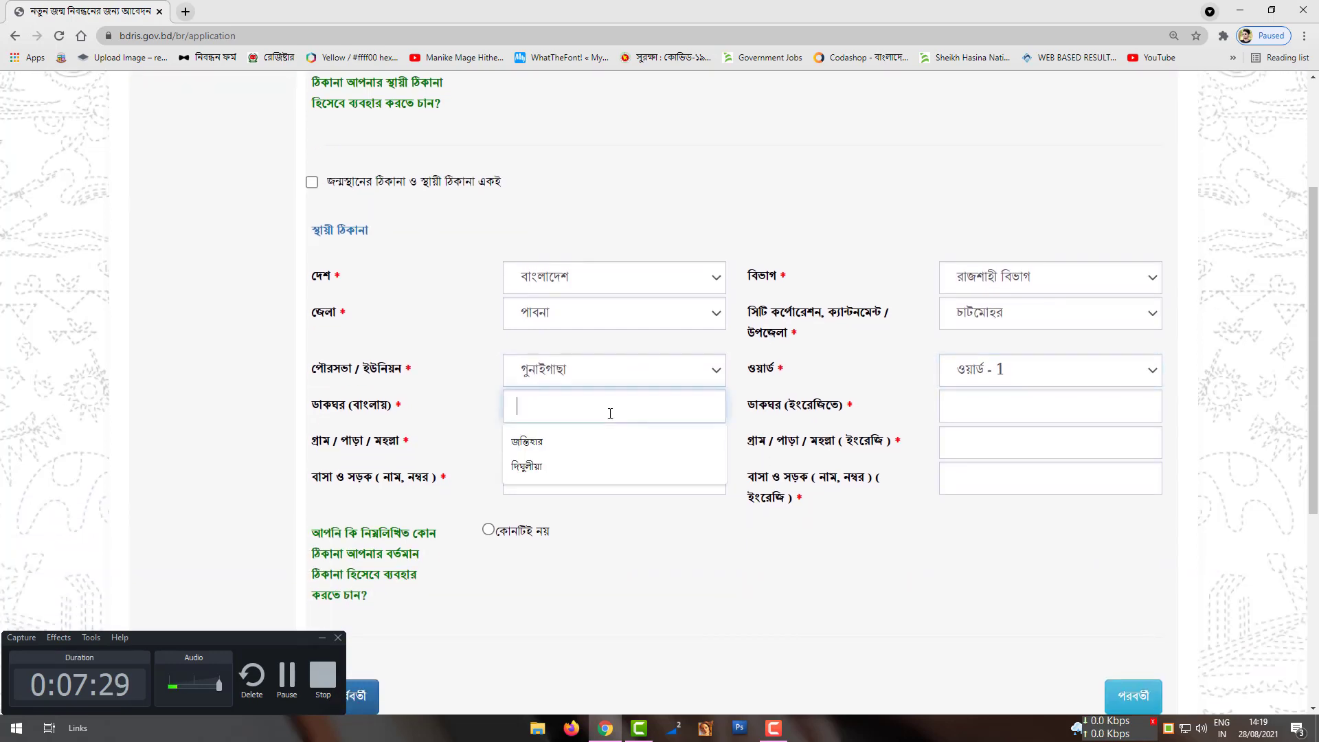
pyautogui.click(567, 438)
pyautogui.click(1003, 399)
pyautogui.click(963, 442)
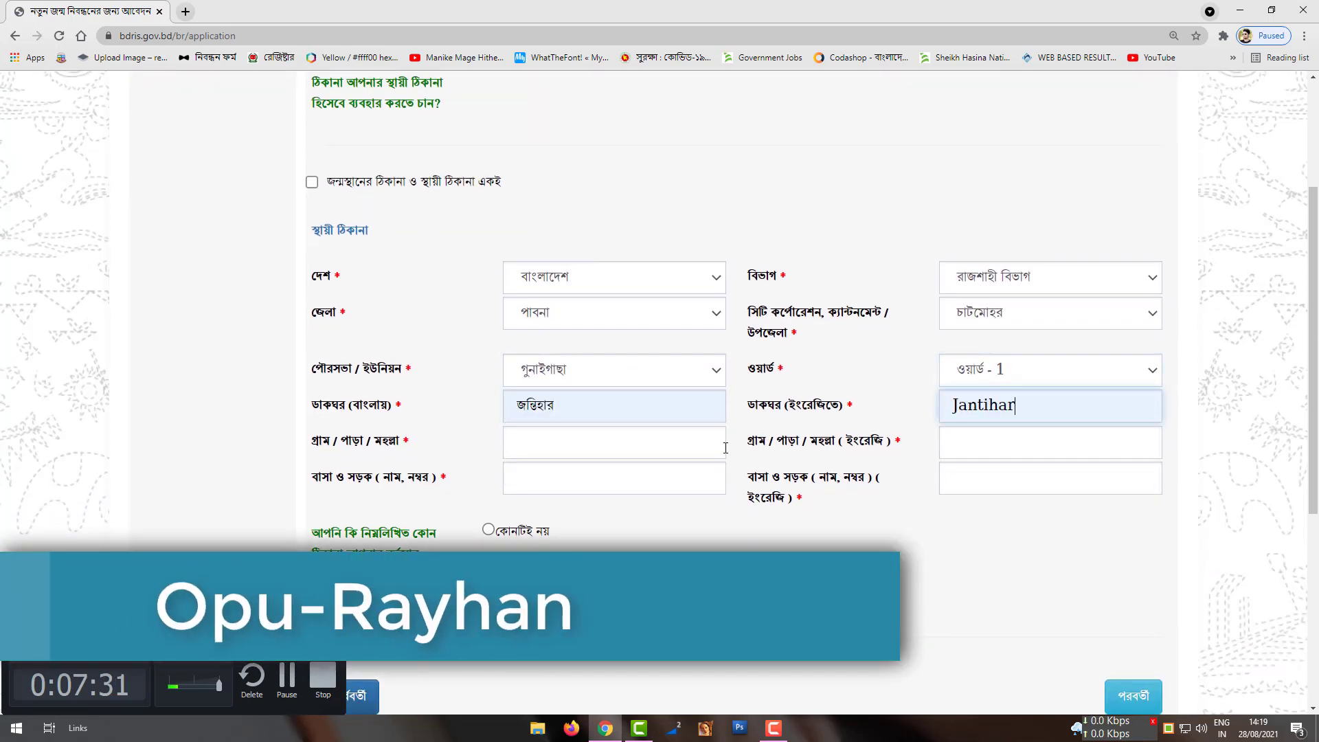
pyautogui.click(583, 439)
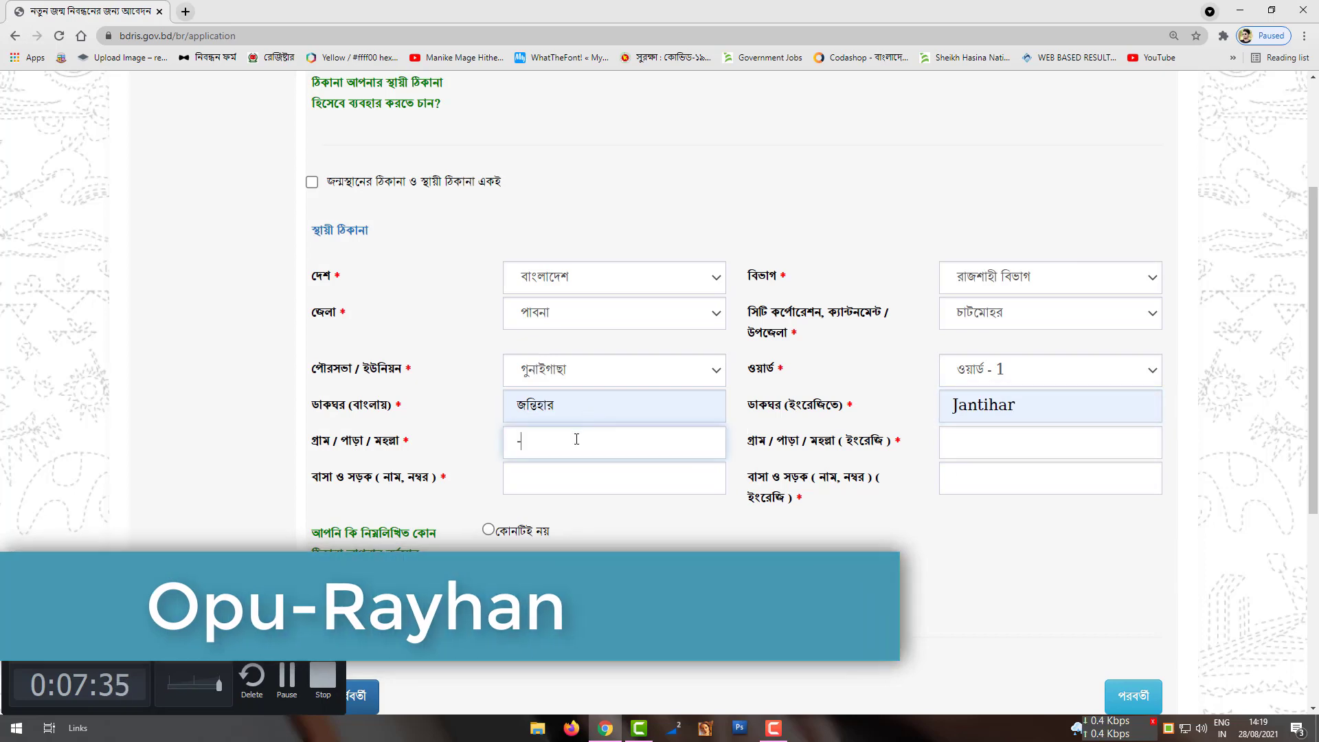
pyautogui.write('-')
pyautogui.click(572, 468)
pyautogui.write('-')
pyautogui.click(1058, 442)
pyautogui.write('-')
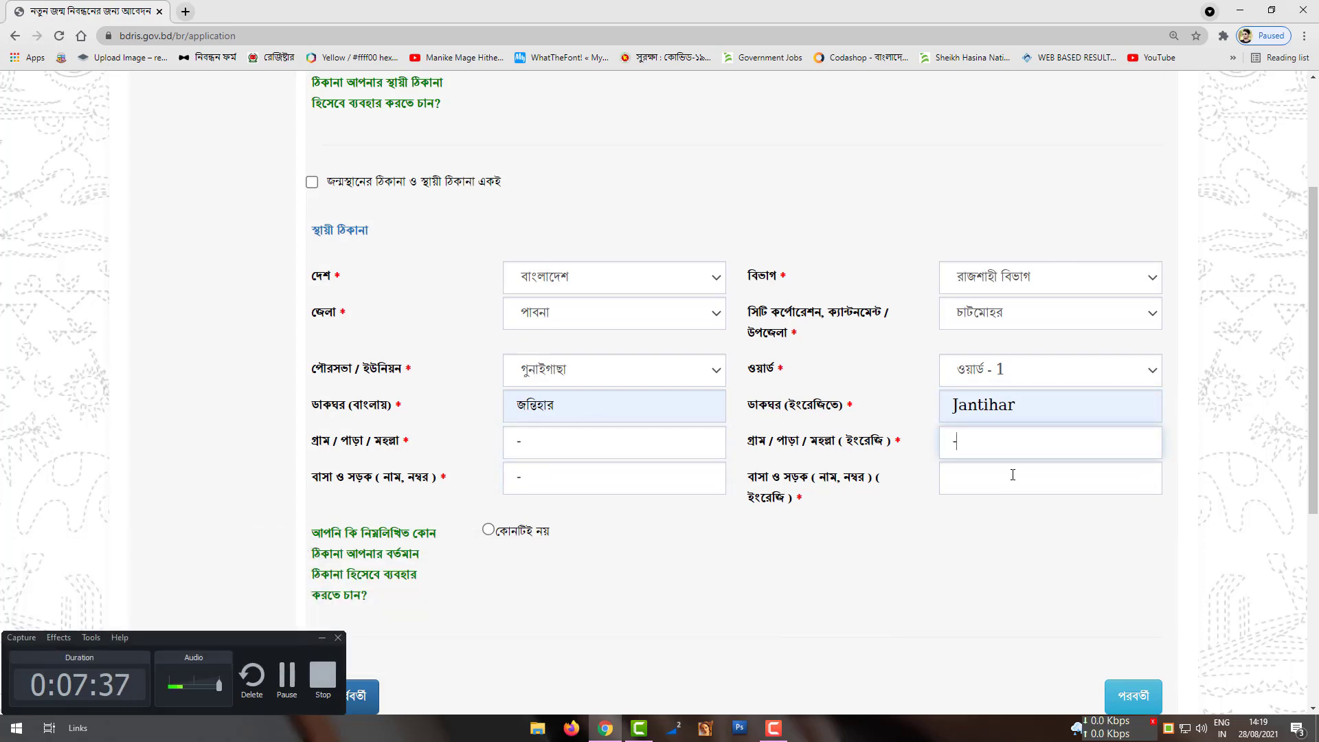
pyautogui.click(1013, 474)
pyautogui.write('-')
pyautogui.scroll(2, 512, 514)
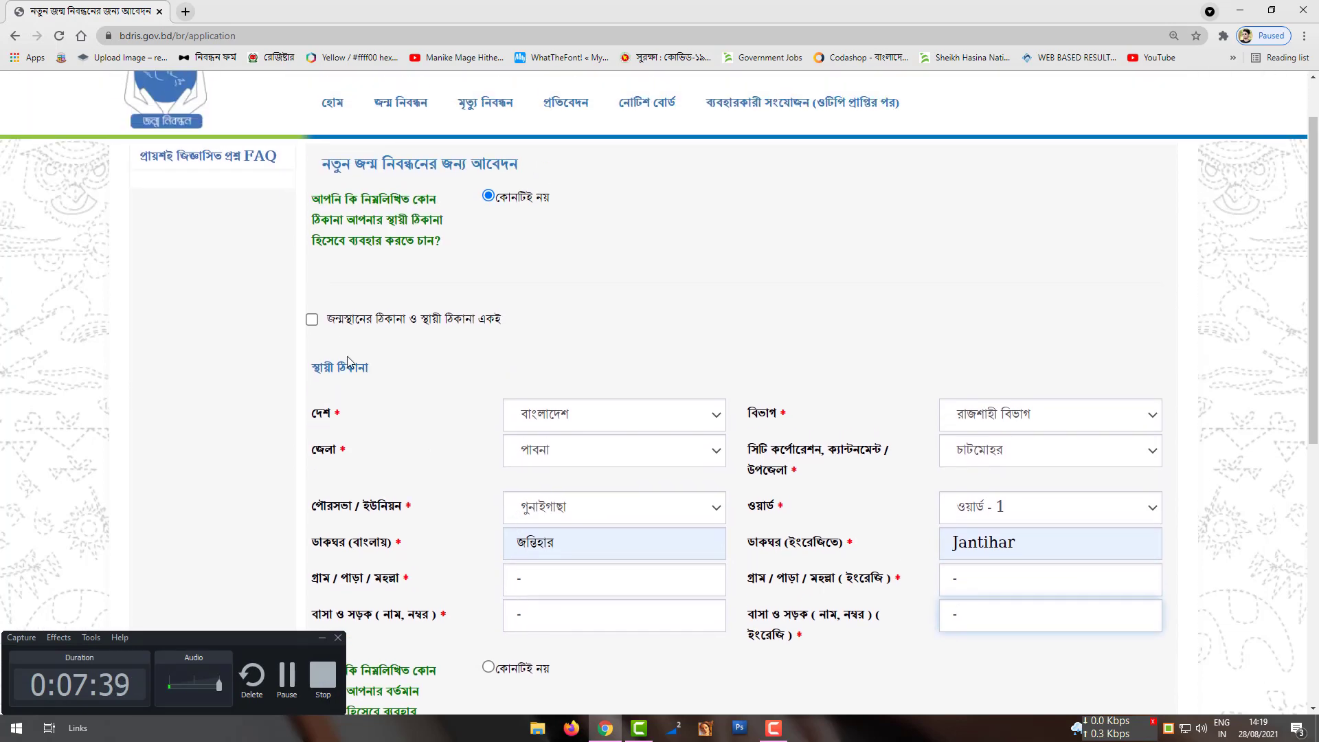
pyautogui.click(313, 321)
# Step: Advance, answer none to the present-address question, and copy the permanent address as present
pyautogui.scroll(-3, 518, 342)
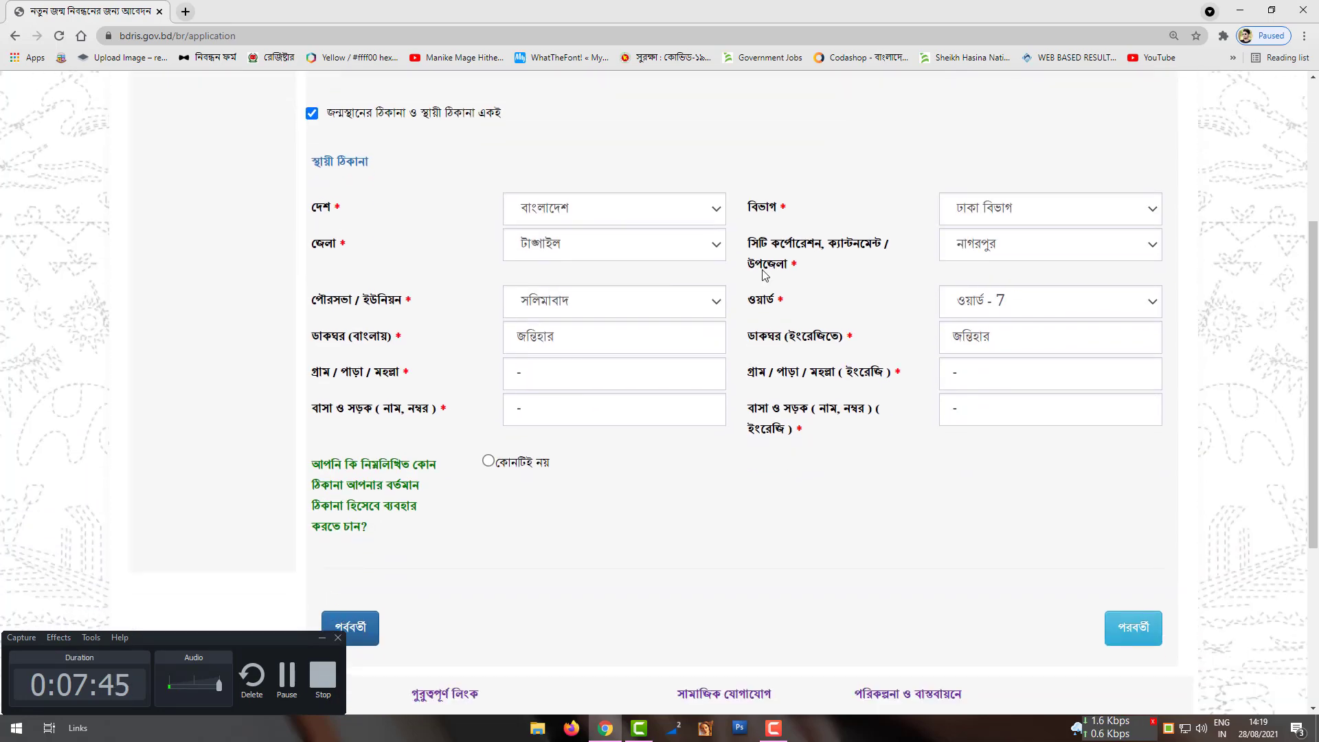
pyautogui.click(1133, 629)
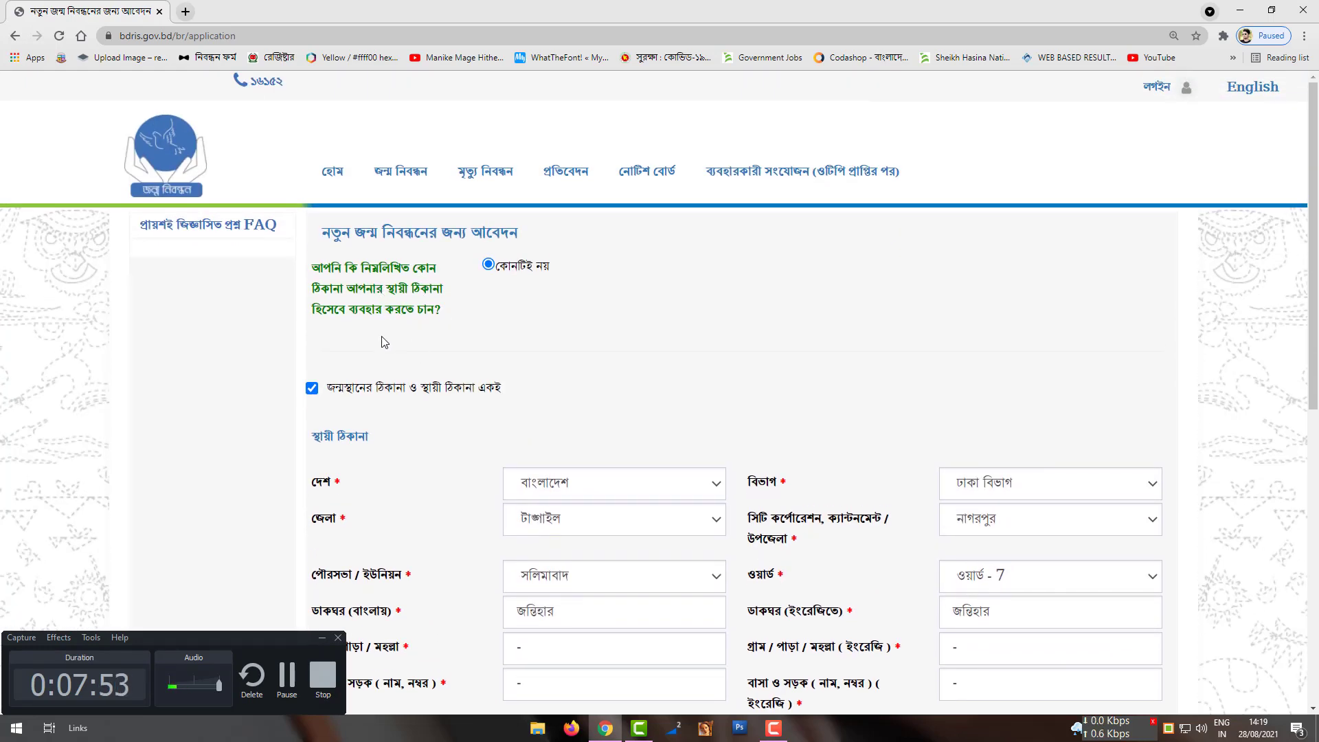
pyautogui.scroll(-8, 393, 336)
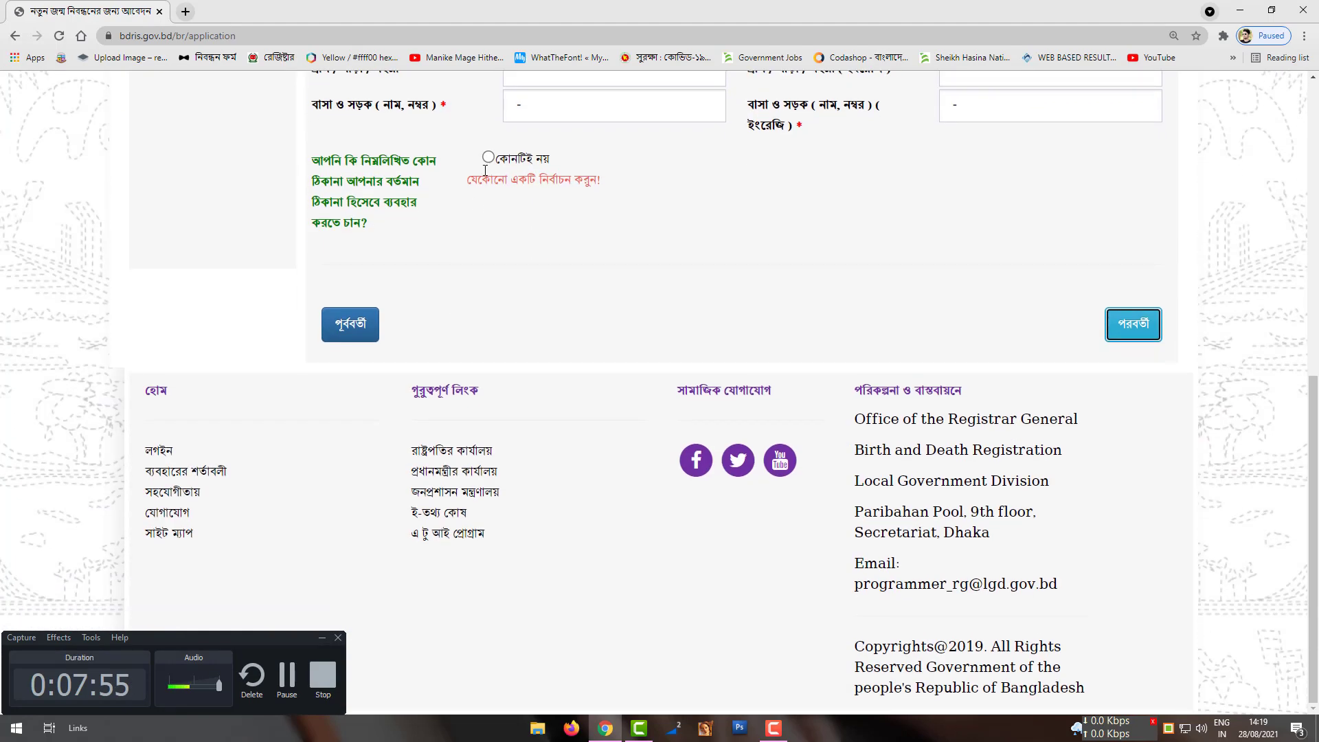
pyautogui.click(488, 160)
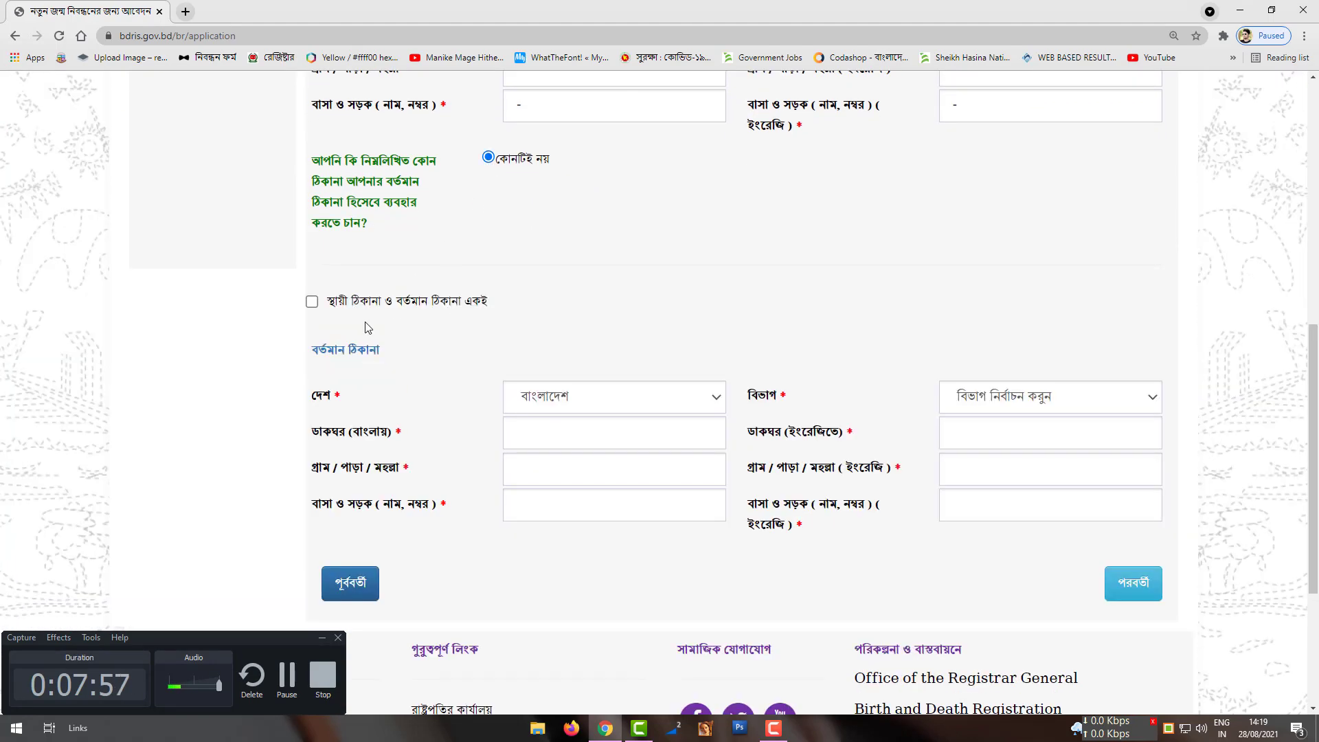
pyautogui.click(312, 301)
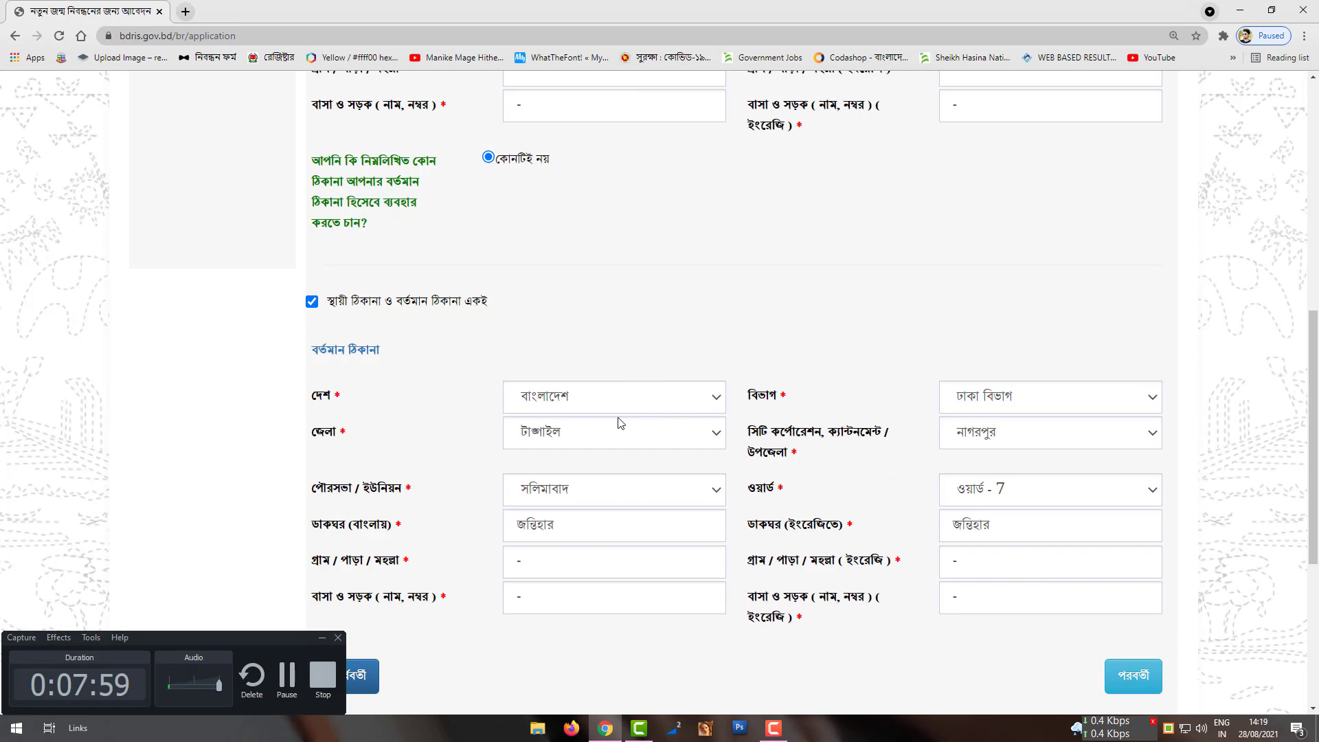
pyautogui.scroll(5, 621, 423)
pyautogui.scroll(-7, 620, 423)
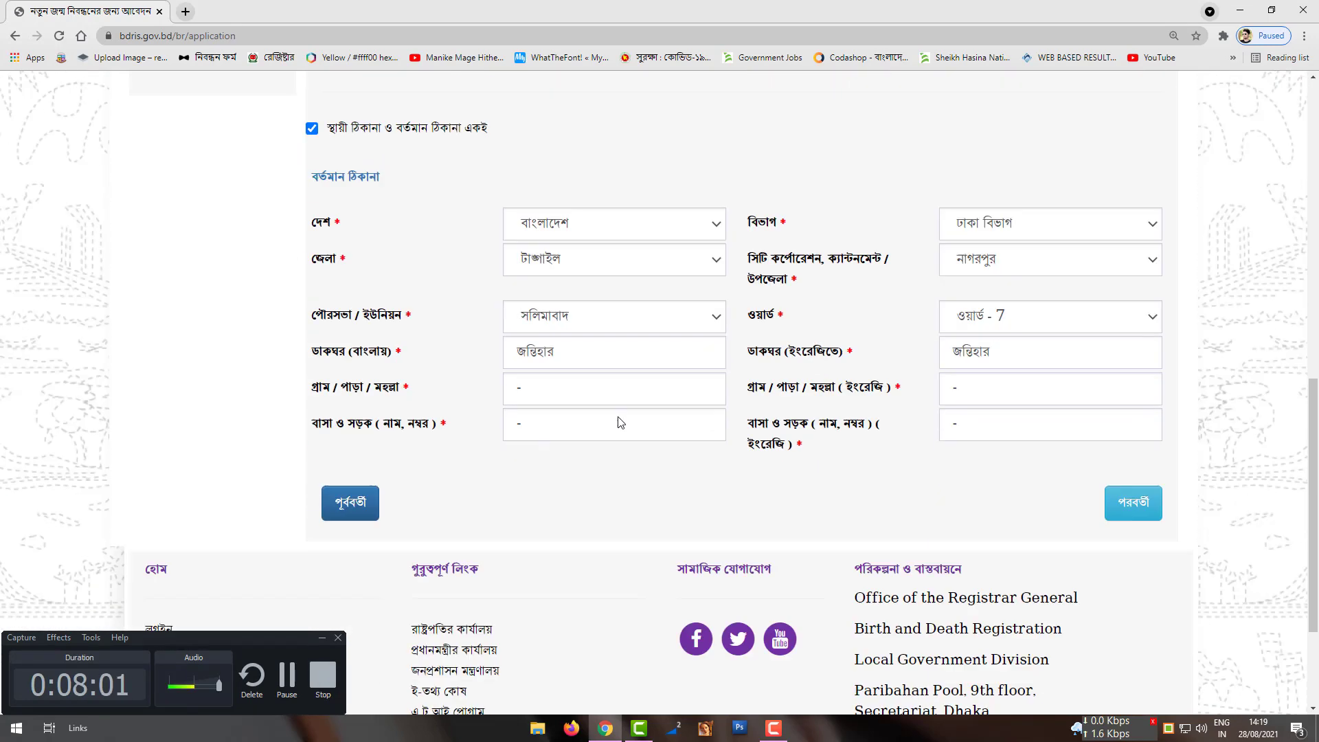
pyautogui.scroll(-2, 621, 423)
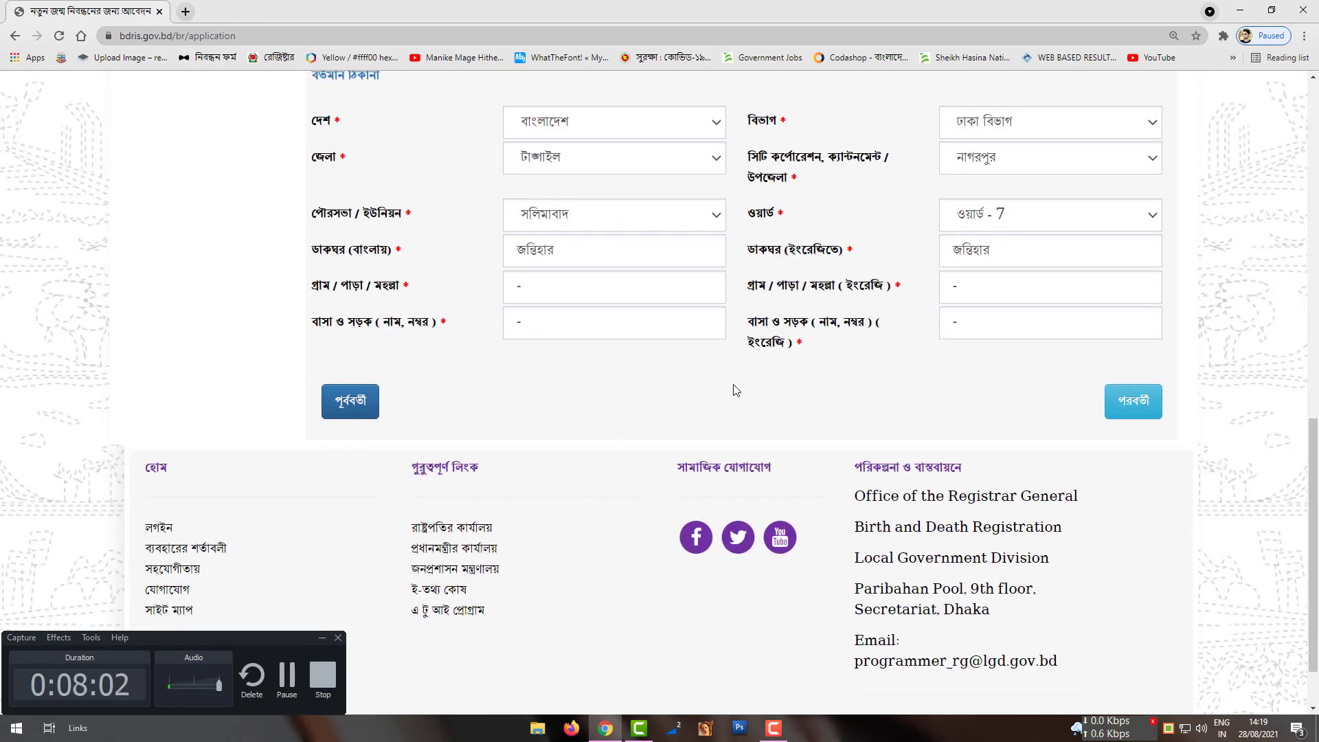
# Step: Move on to the applicant step and read its instructions
pyautogui.click(1140, 409)
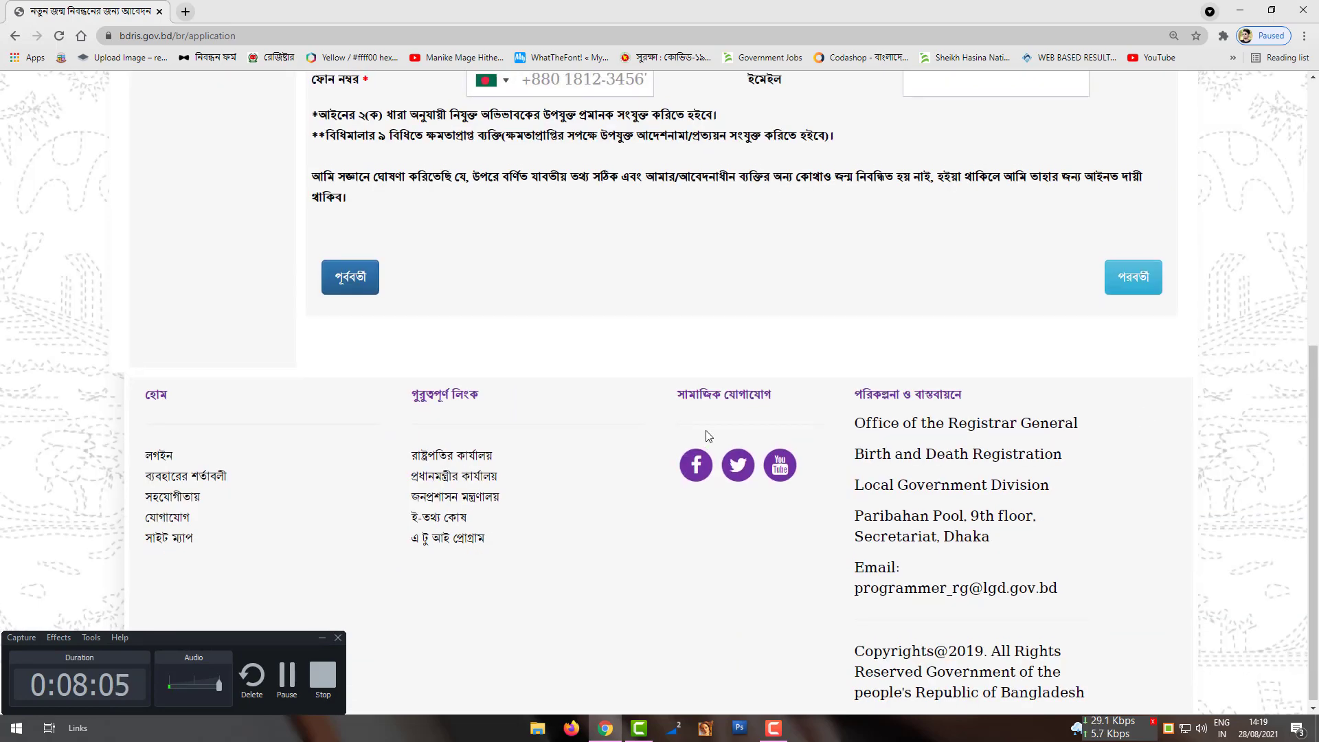
pyautogui.scroll(4, 708, 436)
pyautogui.scroll(2, 545, 518)
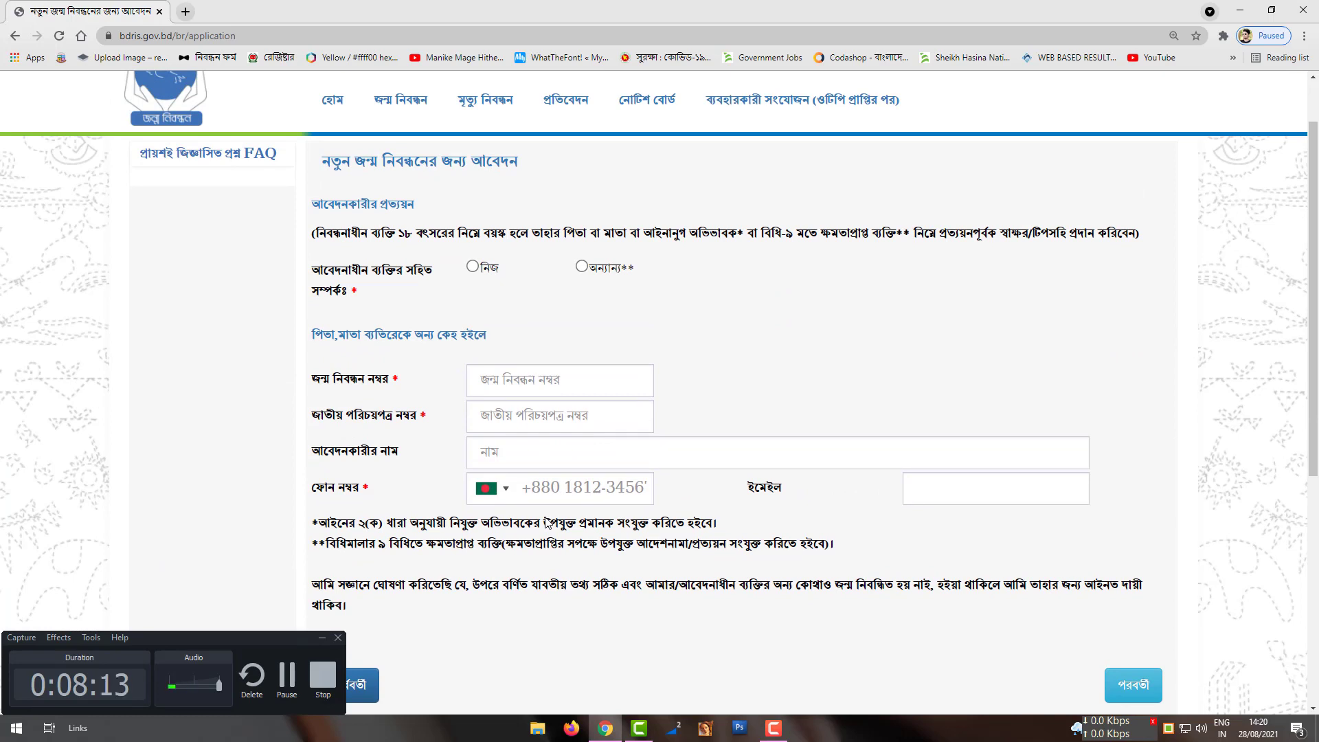
pyautogui.moveTo(327, 234); pyautogui.dragTo(997, 244)
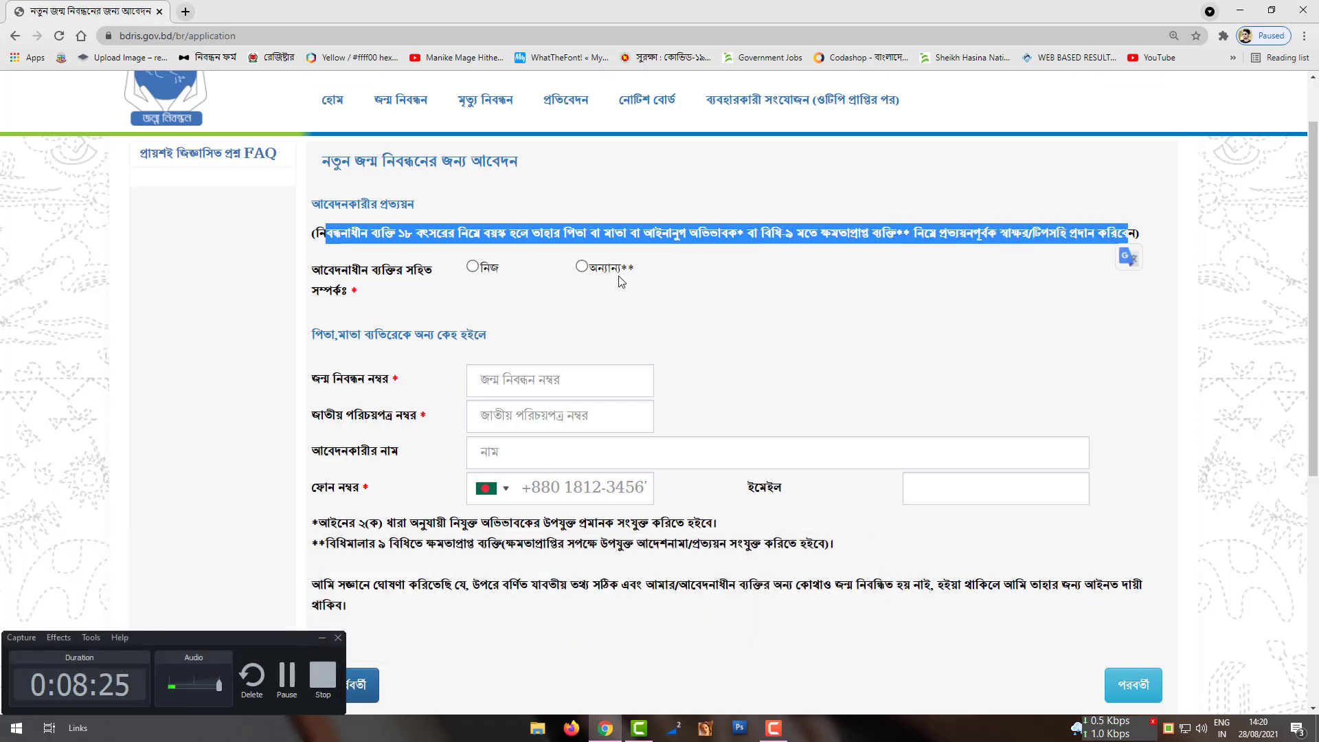
pyautogui.click(469, 294)
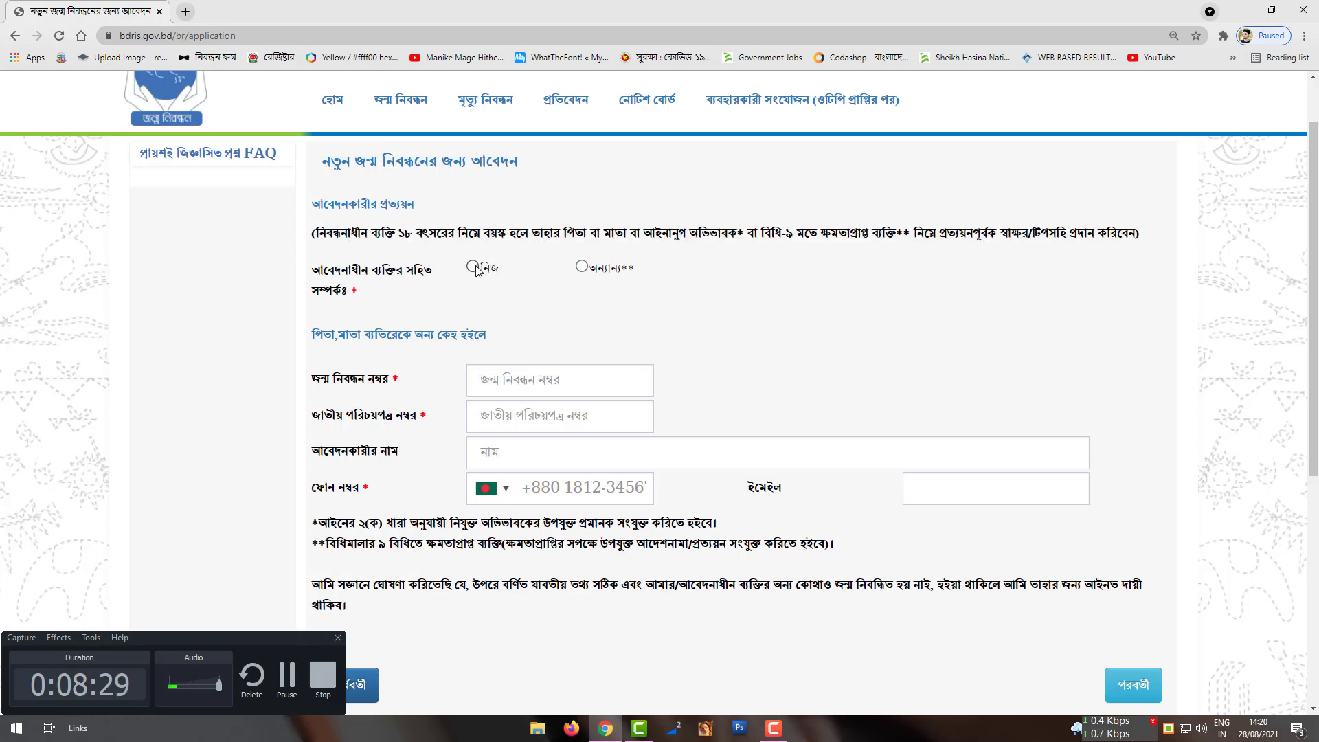
# Step: Set applicant relationship to নিজ, fill the phone number from autofill, and try to proceed
pyautogui.click(473, 266)
pyautogui.click(502, 327)
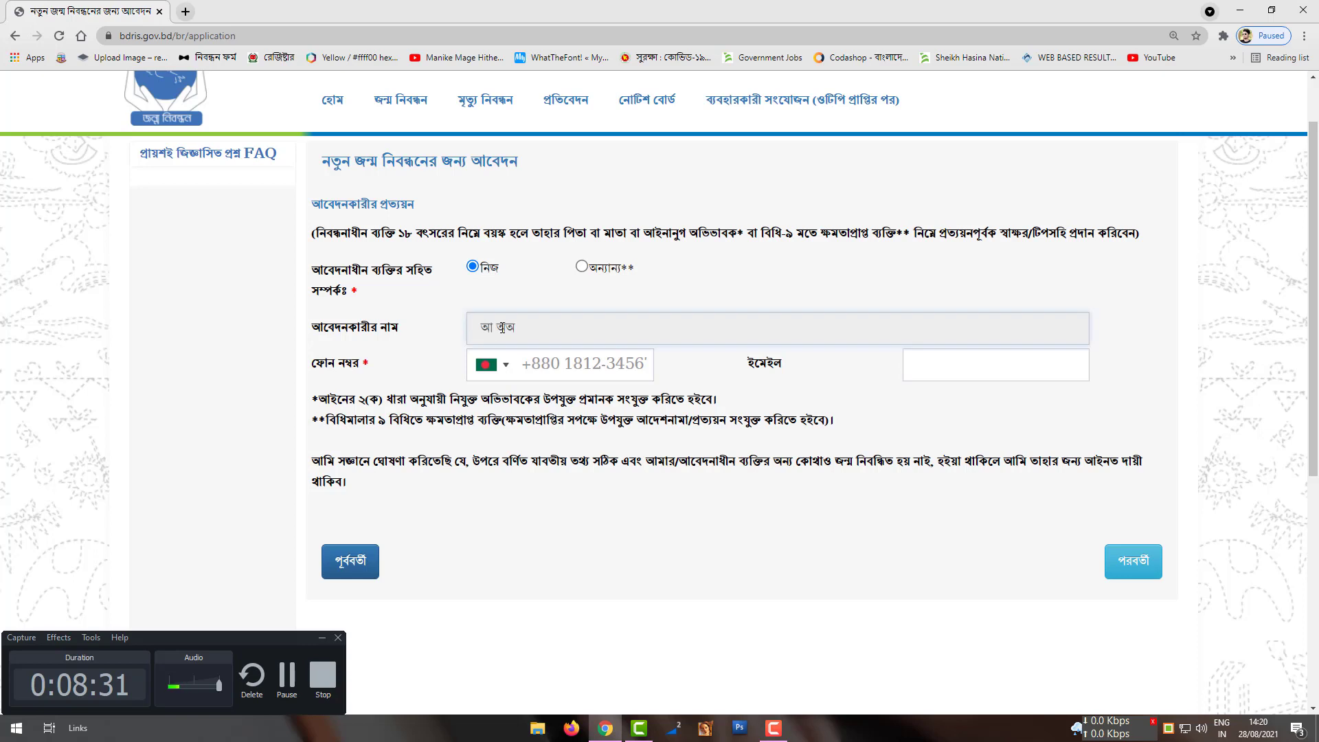
pyautogui.click(585, 364)
pyautogui.write('1812-3456')
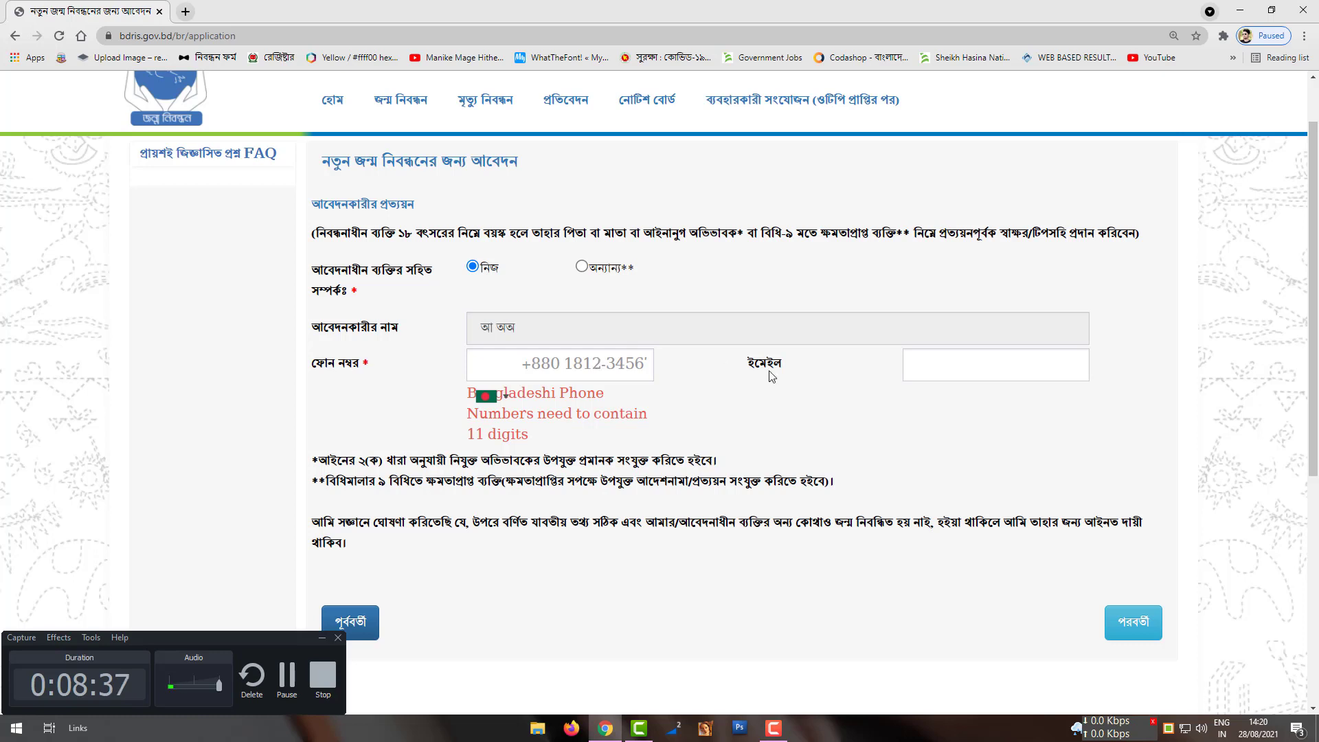
pyautogui.click(943, 372)
pyautogui.click(869, 388)
pyautogui.scroll(-1, 866, 385)
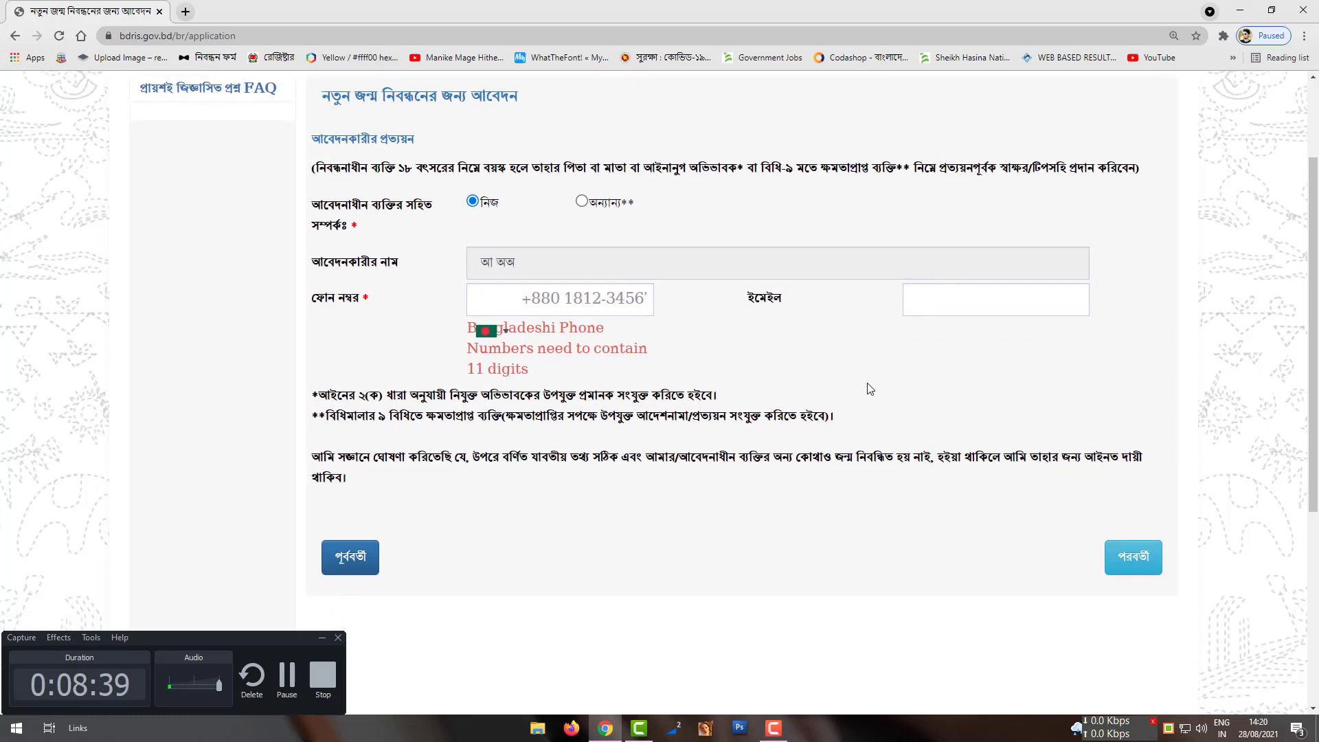
pyautogui.click(1117, 547)
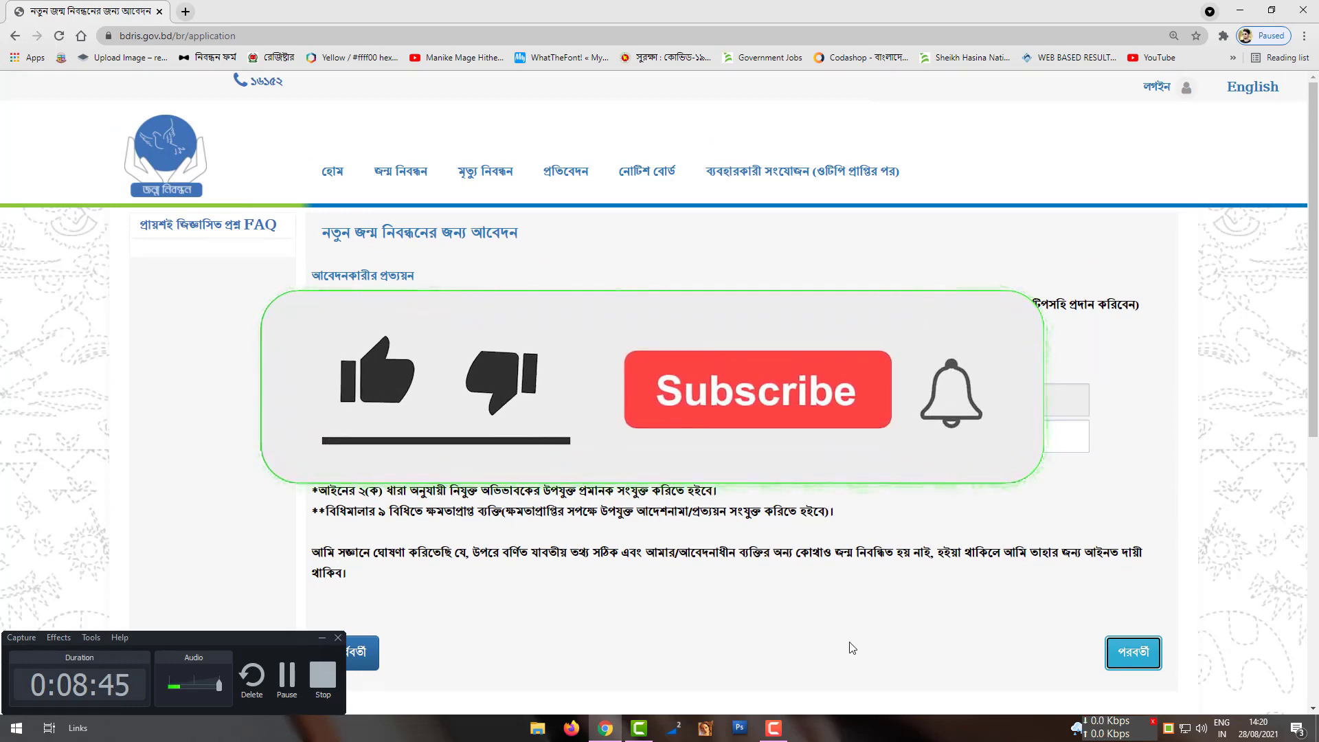
# Step: Minimize the BDRIS browser window and refresh the Windows desktop from its context menu
pyautogui.scroll(-3, 850, 644)
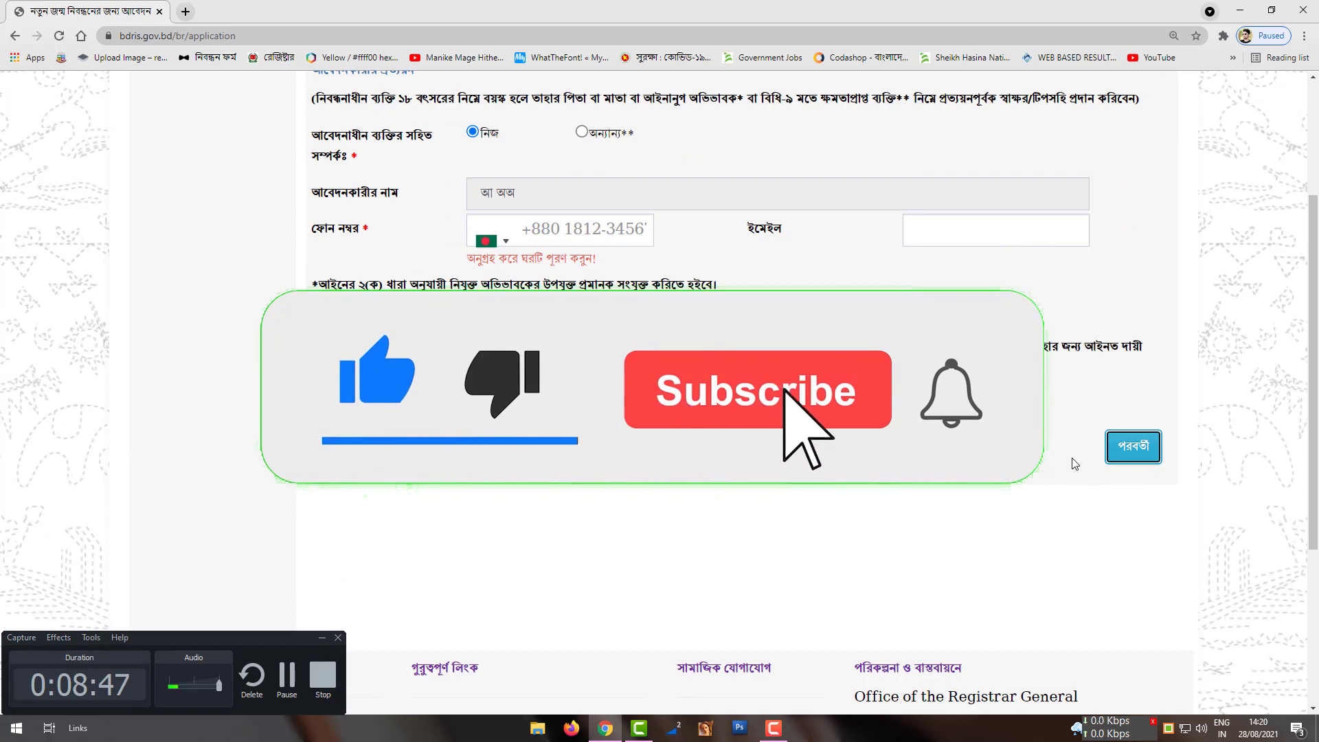
pyautogui.click(1234, 8)
pyautogui.rightClick(358, 260)
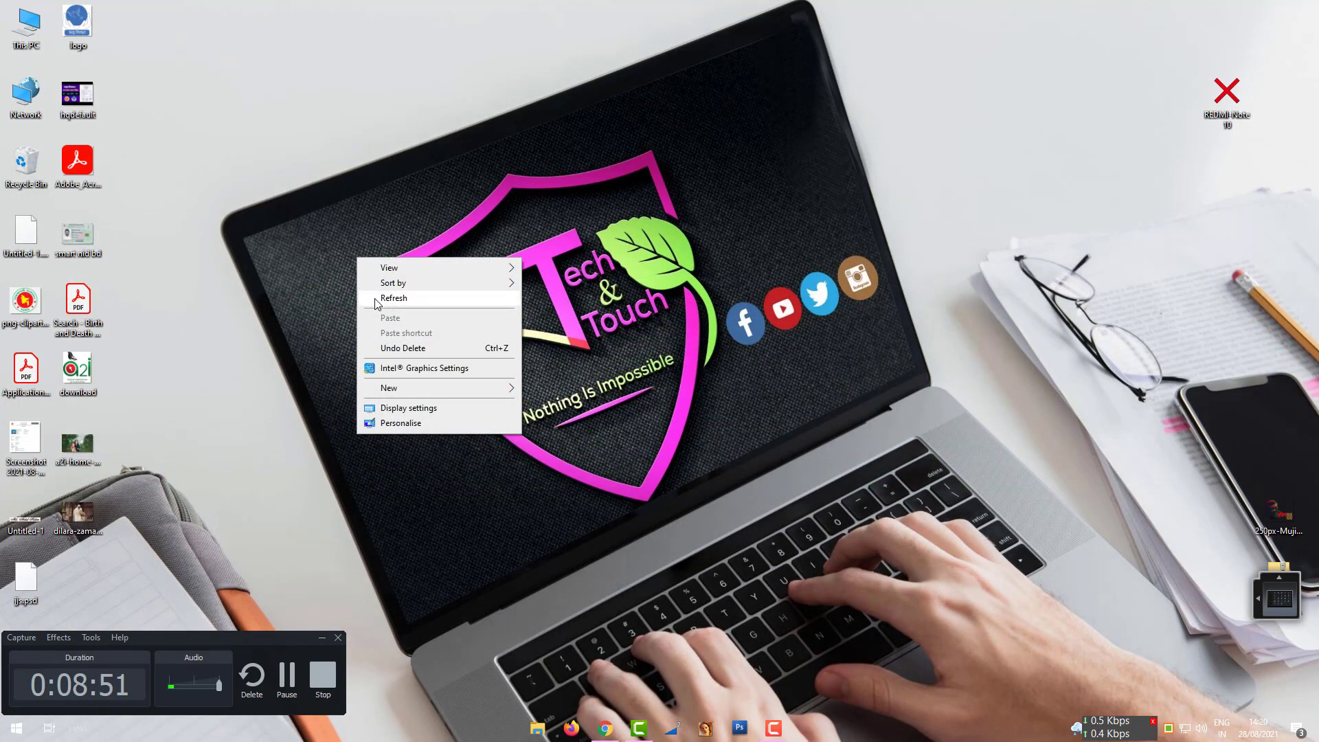
pyautogui.click(377, 303)
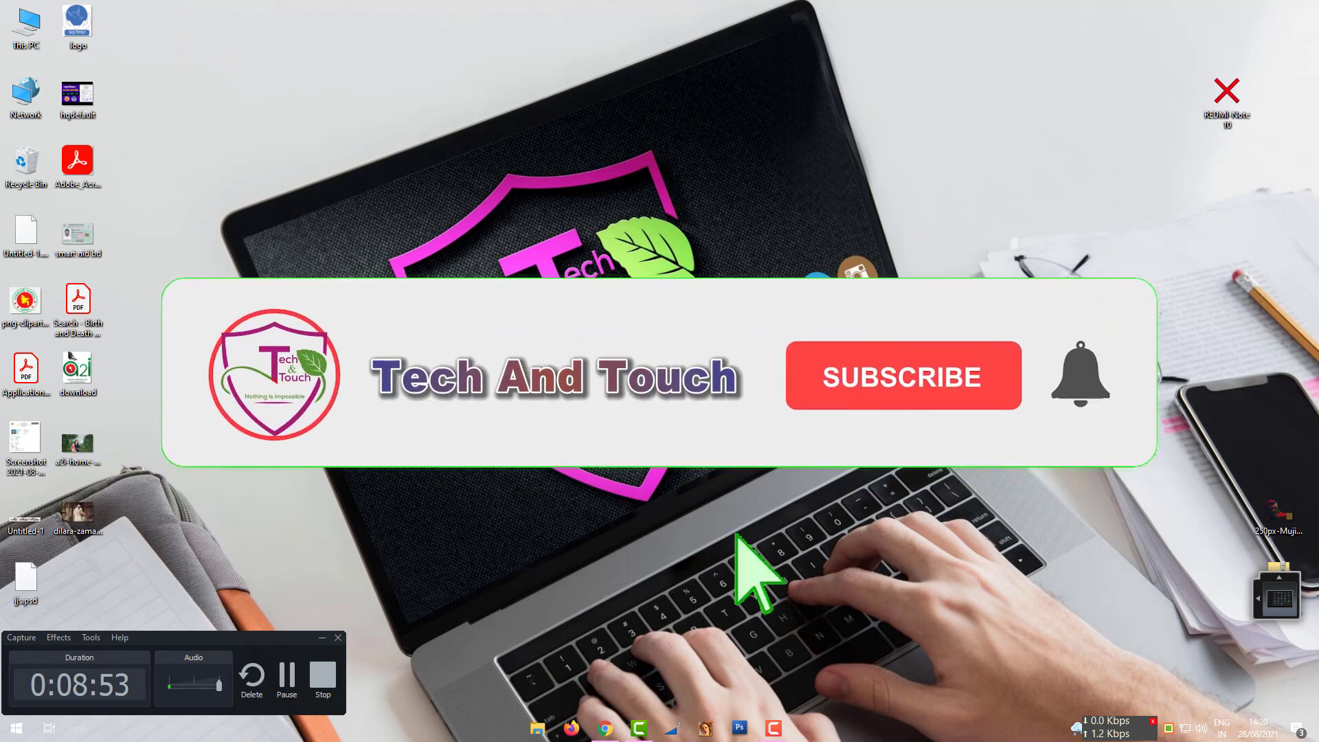